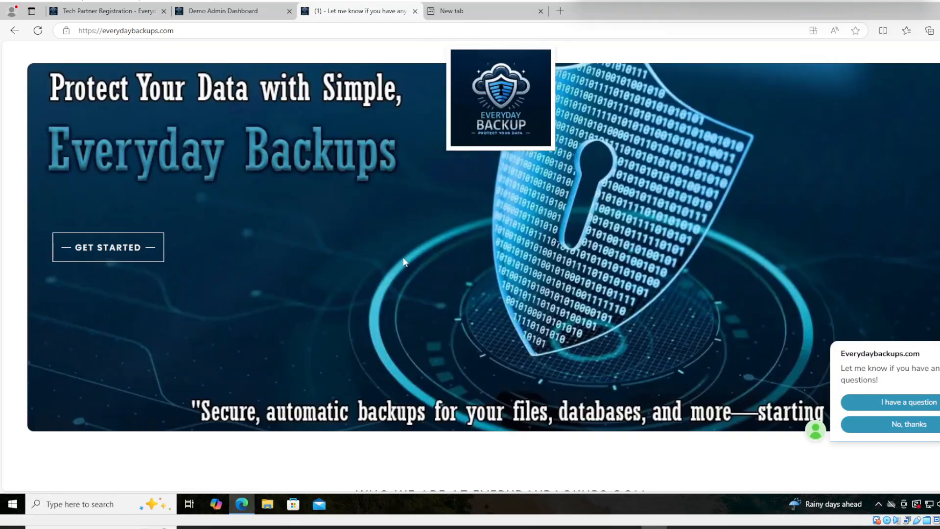
Open the Demo Admin Dashboard and review Client 1's three devices, all with Good status
left_click(233, 12)
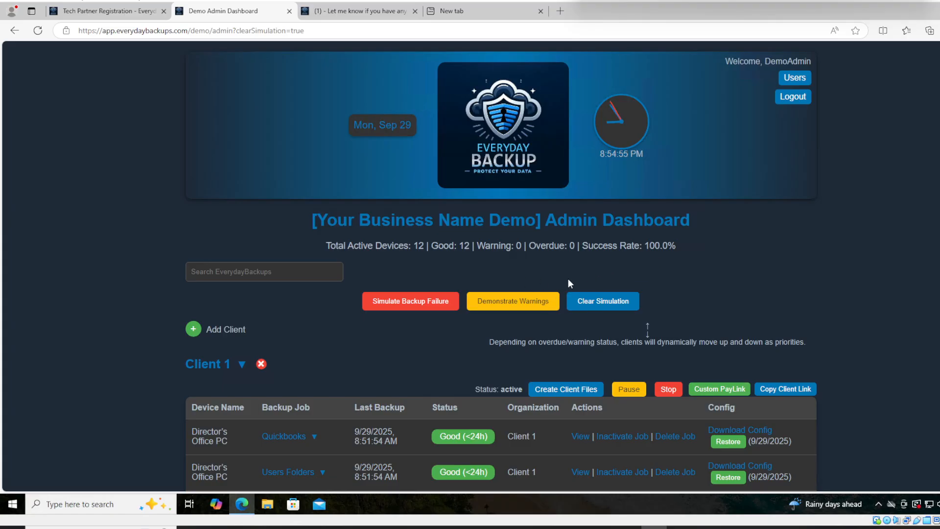
scroll(767, 299, "down", 1)
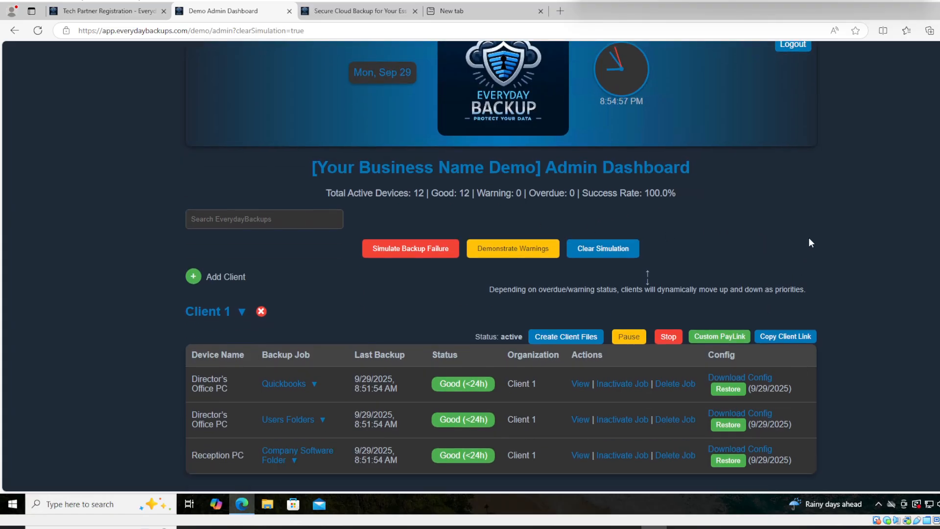
scroll(821, 230, "down", 1)
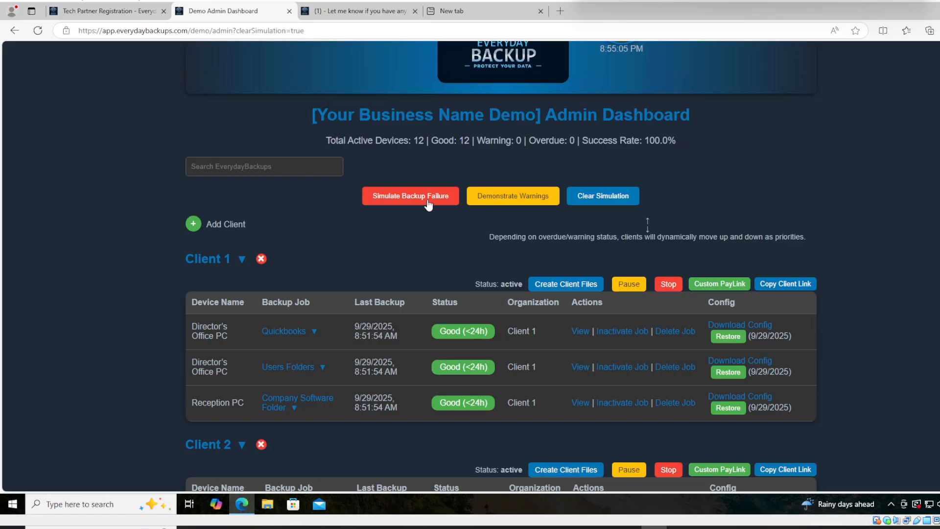
scroll(421, 270, "down", 1)
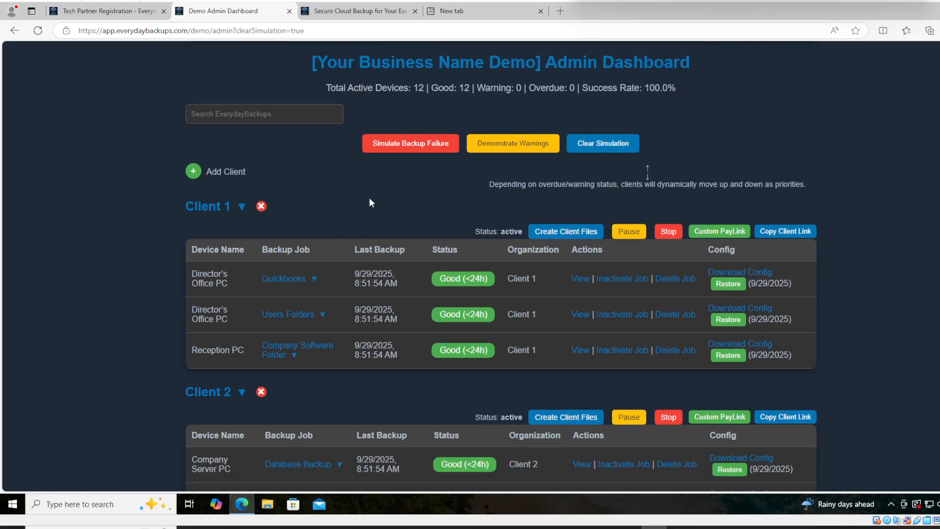
Simulate a backup failure and check that HR Office PC Quickbooks shows Overdue (>48h)
left_click(421, 146)
scroll(325, 255, "down", 4)
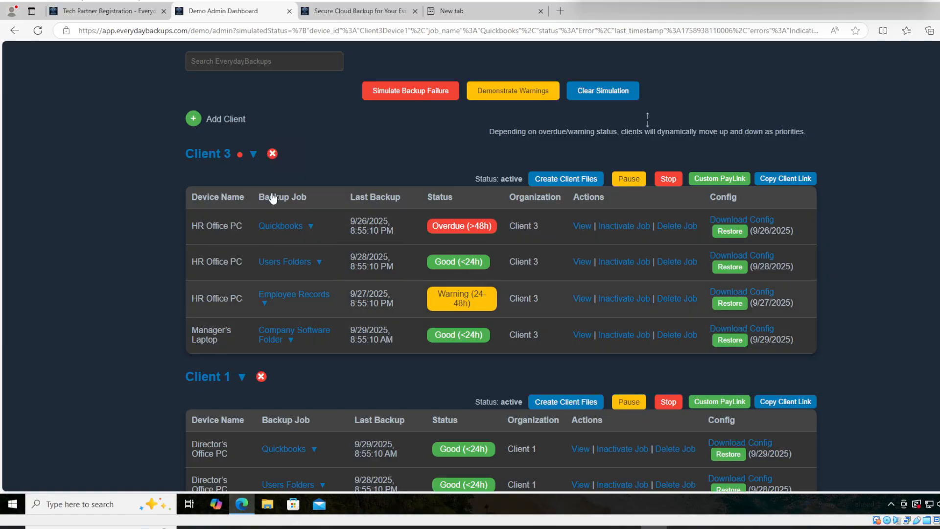
triple_click(245, 224)
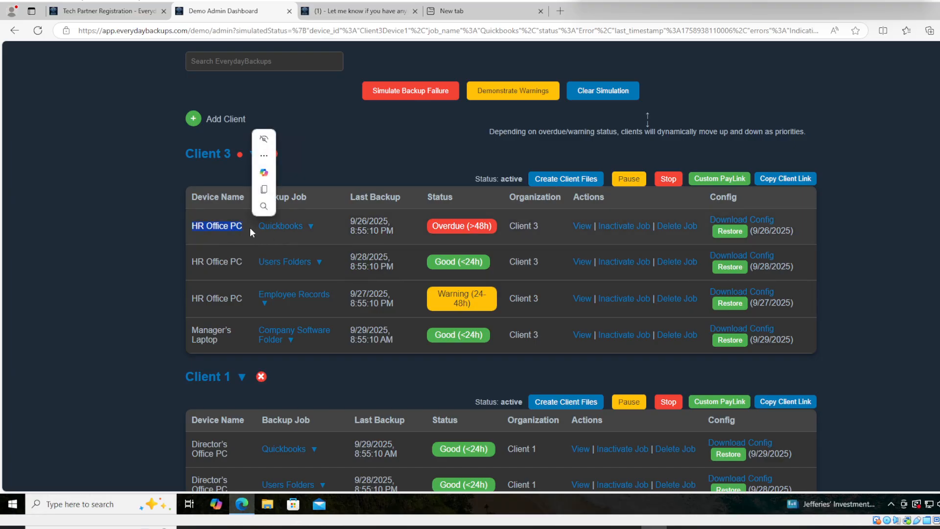
left_click(250, 227)
left_click_drag(432, 226, 498, 224)
left_click(480, 225)
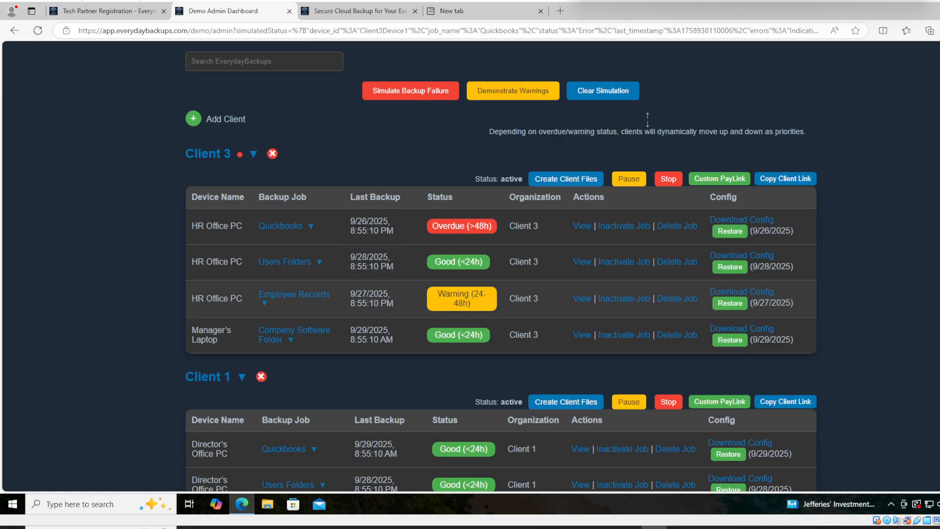
Check the warning job's last backup date, then view Client 3 Device 1's backup history
left_click_drag(359, 294, 368, 304)
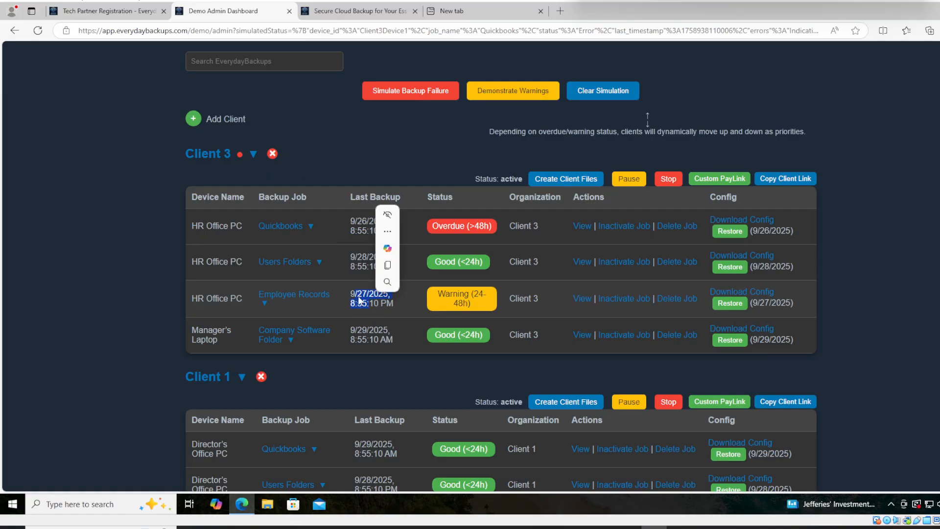
left_click(398, 308)
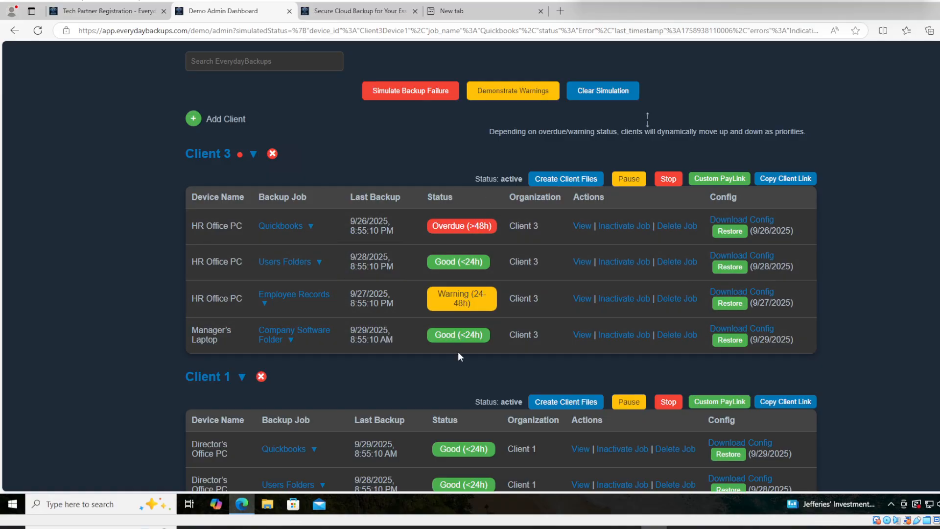
left_click(580, 228)
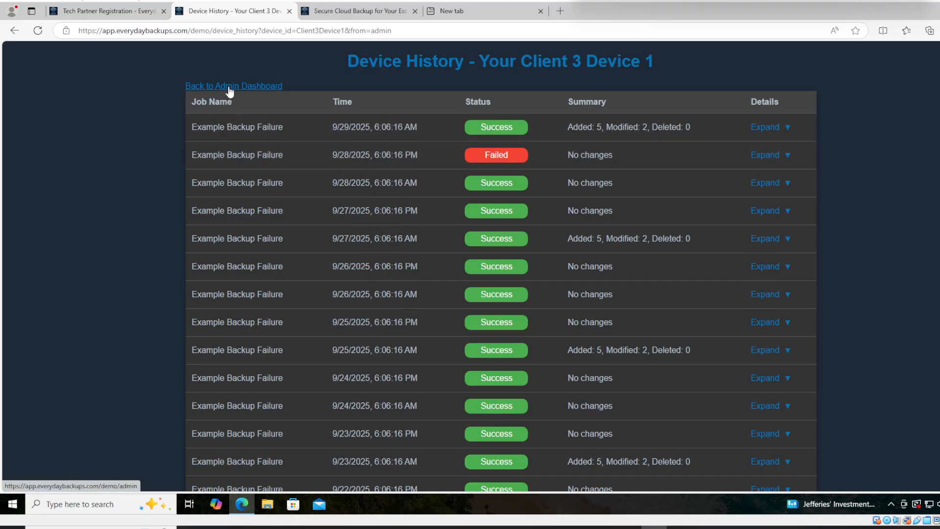
Return to the admin dashboard and scroll down to Client 3's four backup jobs
left_click(280, 87)
scroll(696, 313, "down", 4)
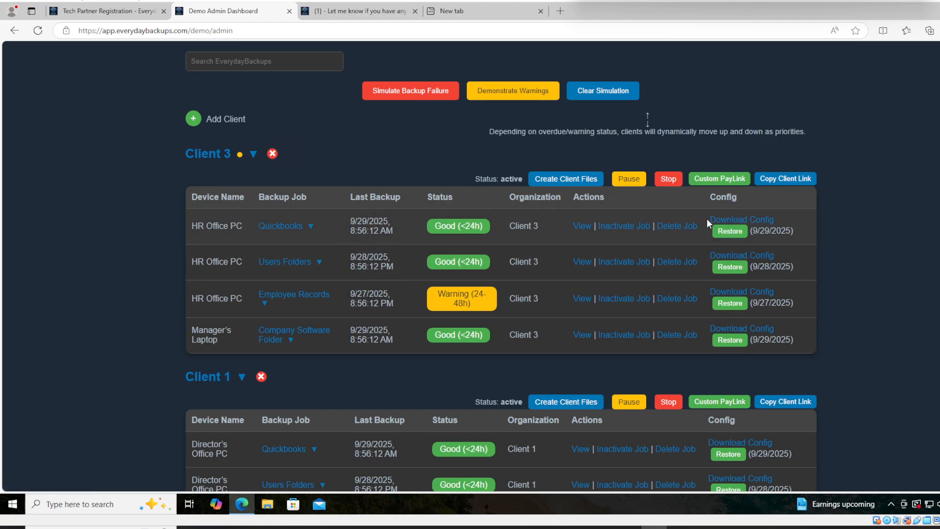
Re-run the simulated backup failure from the admin dashboard
left_click_drag(709, 219, 784, 218)
left_click(783, 218)
scroll(800, 240, "down", 1)
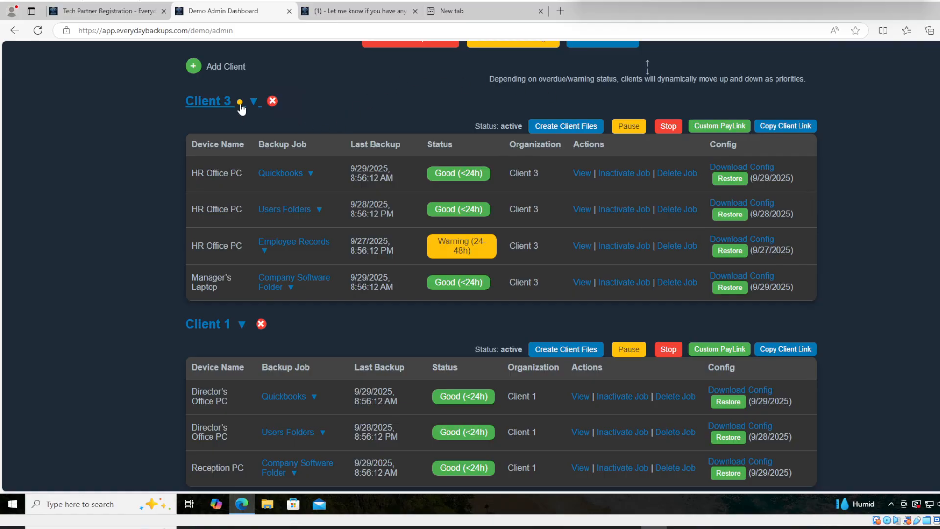
scroll(431, 115, "up", 1)
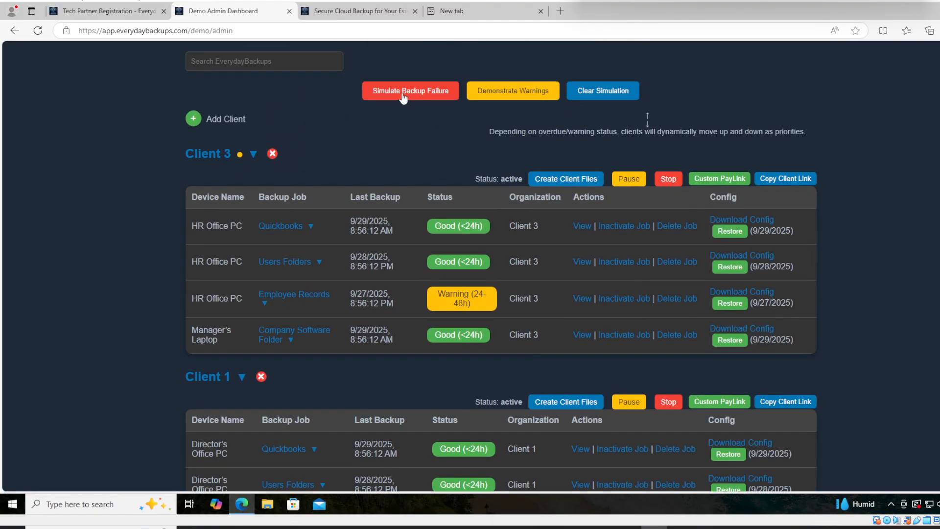
left_click(403, 93)
scroll(329, 274, "down", 2)
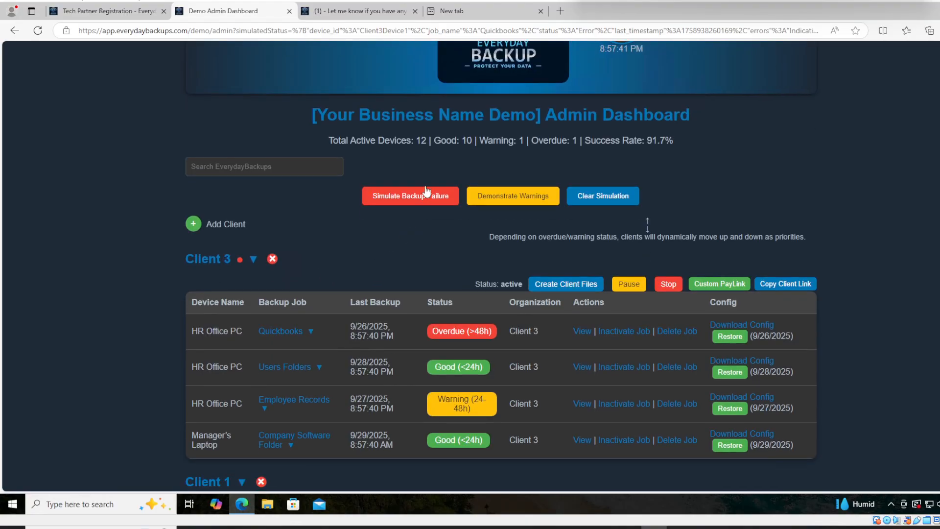
left_click(427, 191)
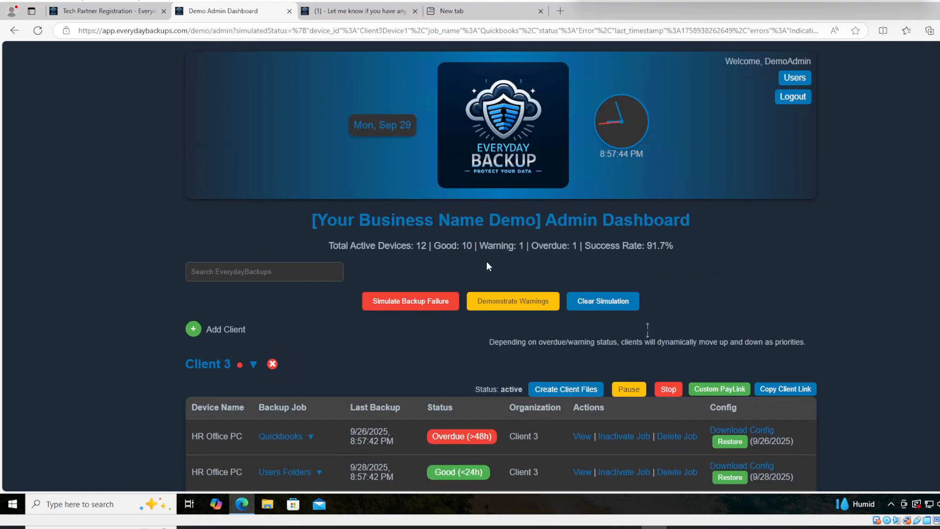
Confirm Client 3's Quickbooks job is Overdue at 91.7% success, then go to Tech Partner Registration
scroll(240, 235, "down", 3)
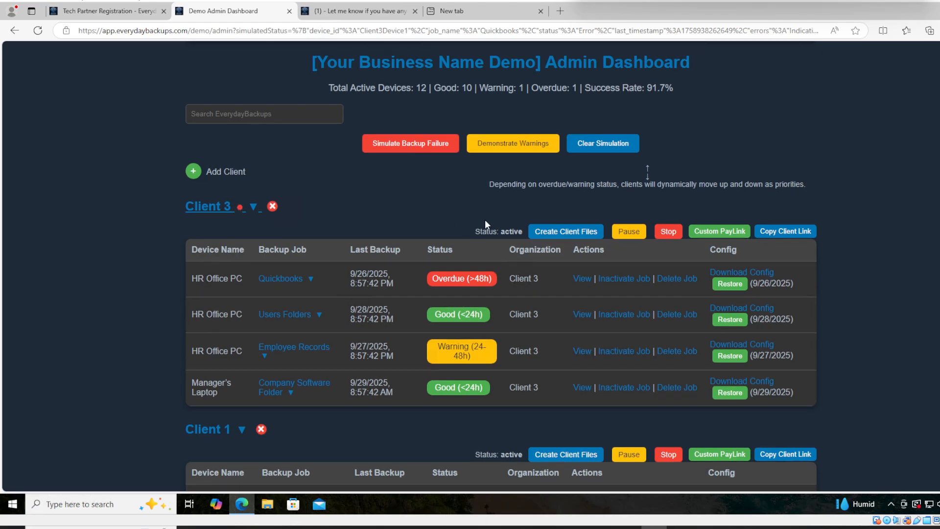
scroll(280, 219, "down", 2)
scroll(280, 214, "down", 7)
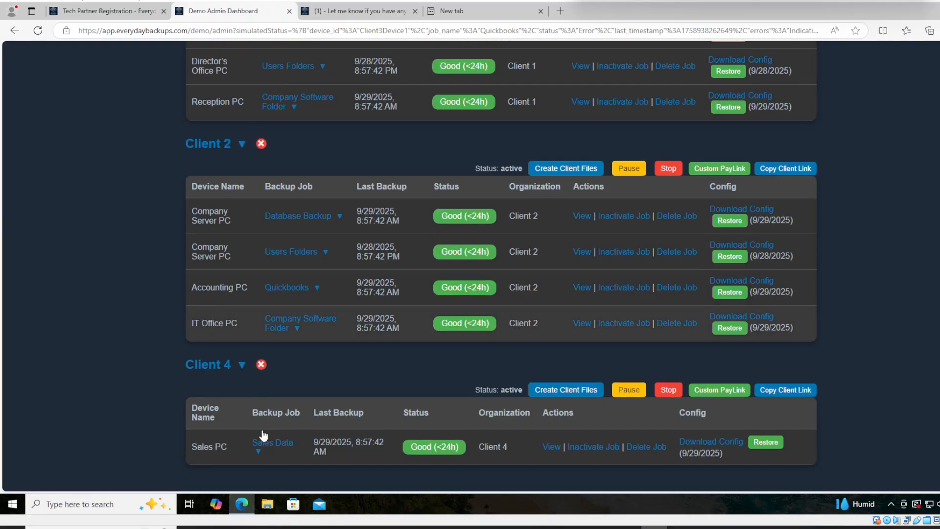
scroll(380, 392, "up", 2)
scroll(382, 385, "up", 9)
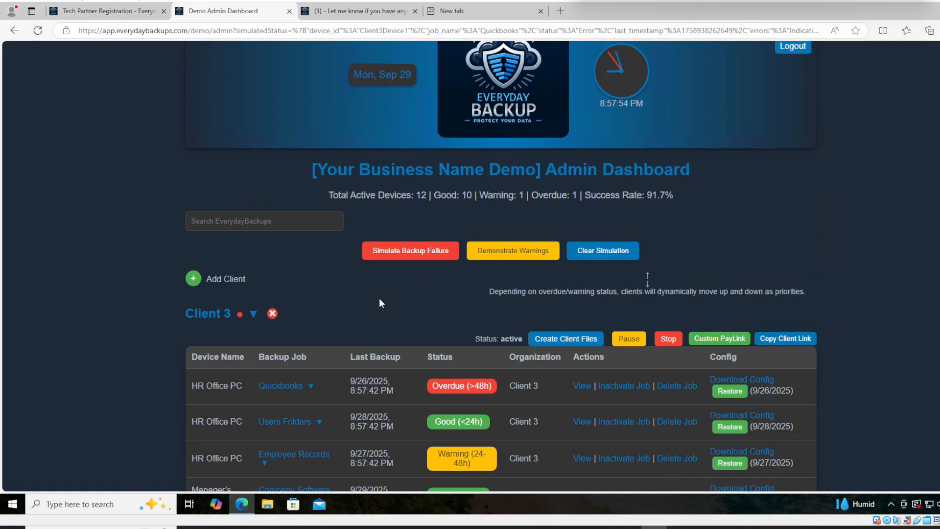
scroll(380, 300, "up", 1)
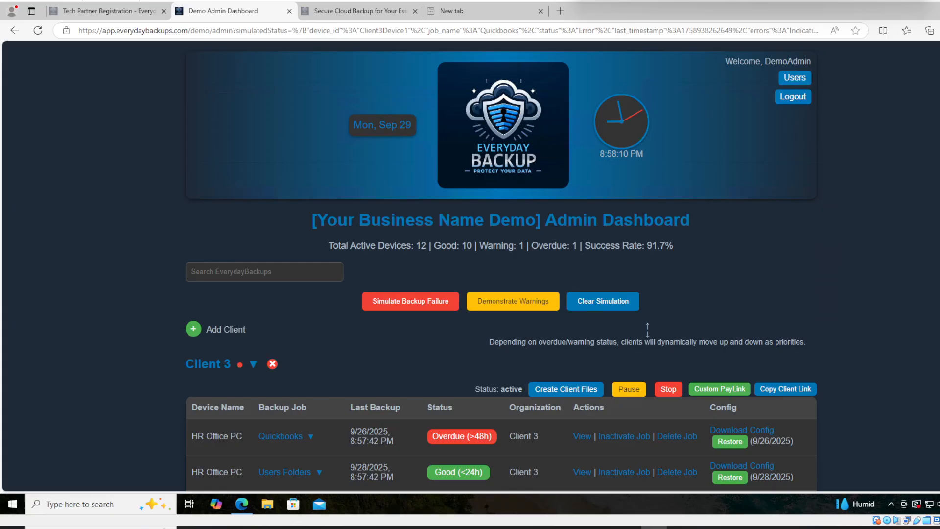
left_click(108, 11)
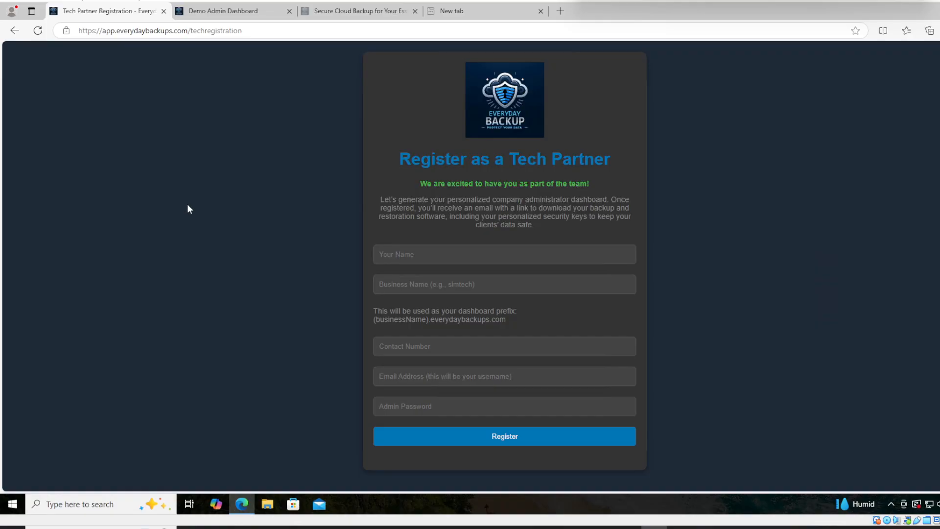
left_click(437, 259)
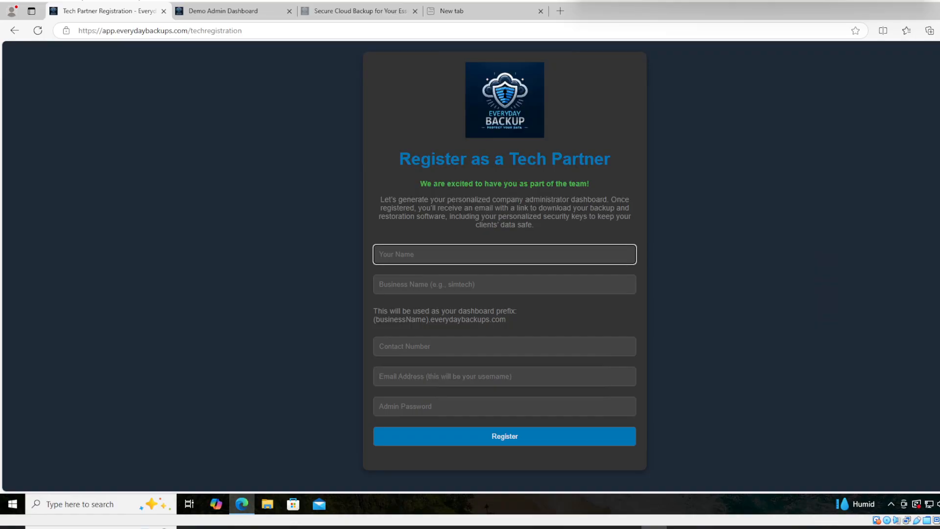
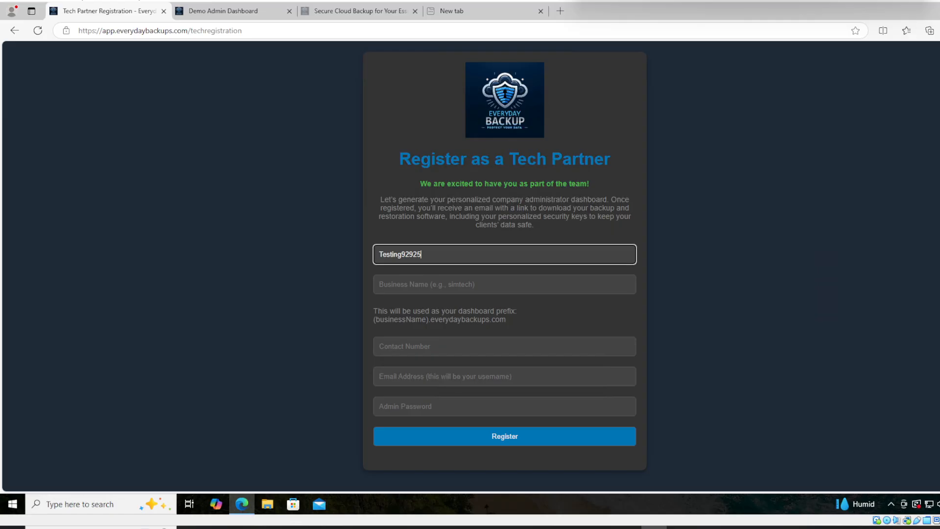
left_click_drag(433, 254, 363, 255)
key("ctrl+c")
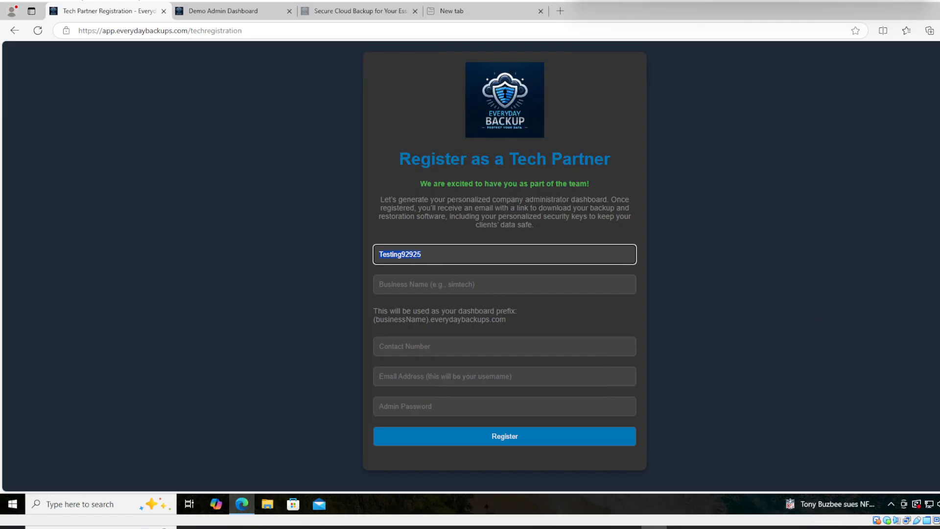
left_click(407, 284)
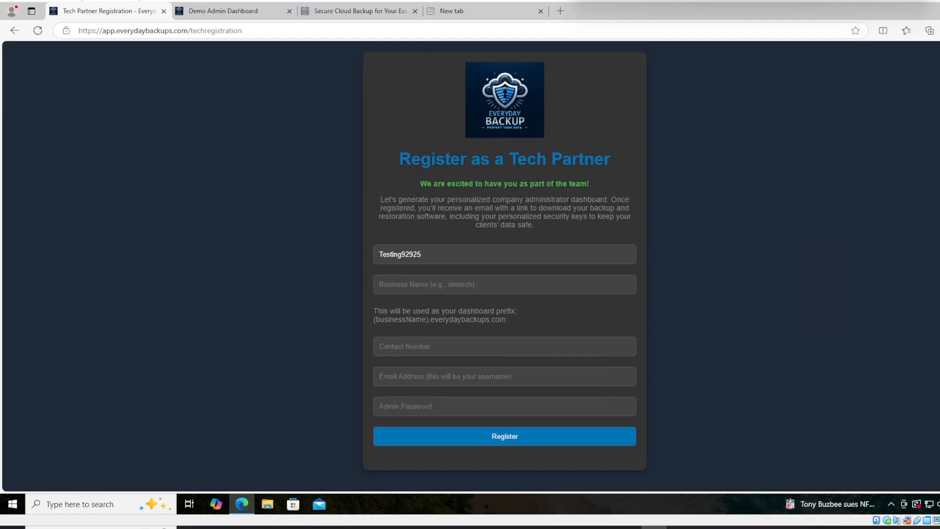
double_click(406, 319)
left_click(505, 324)
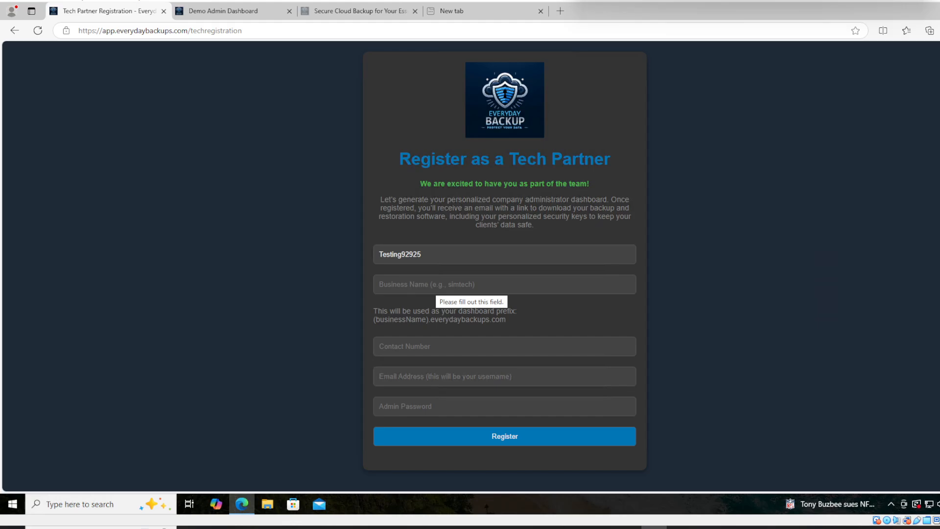
left_click(436, 285)
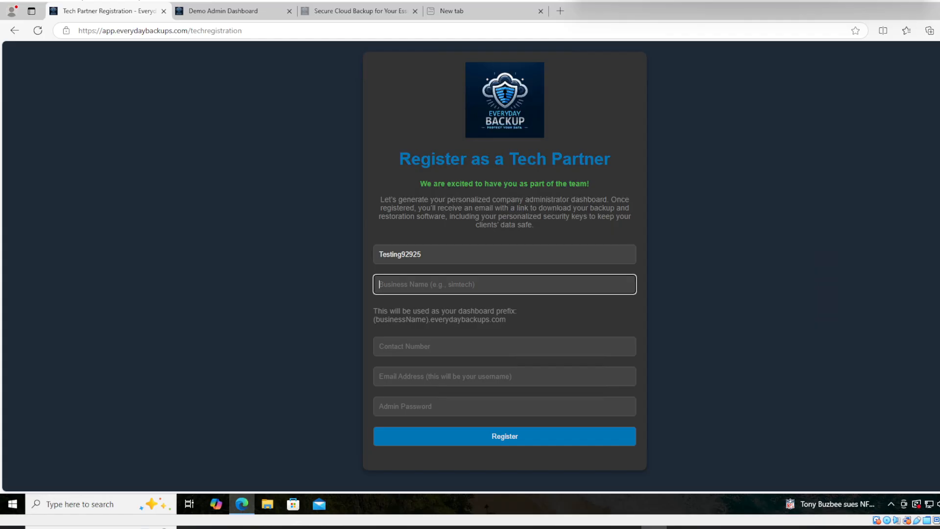
key("ctrl+v")
Fill in the contact phone number
left_click(426, 345)
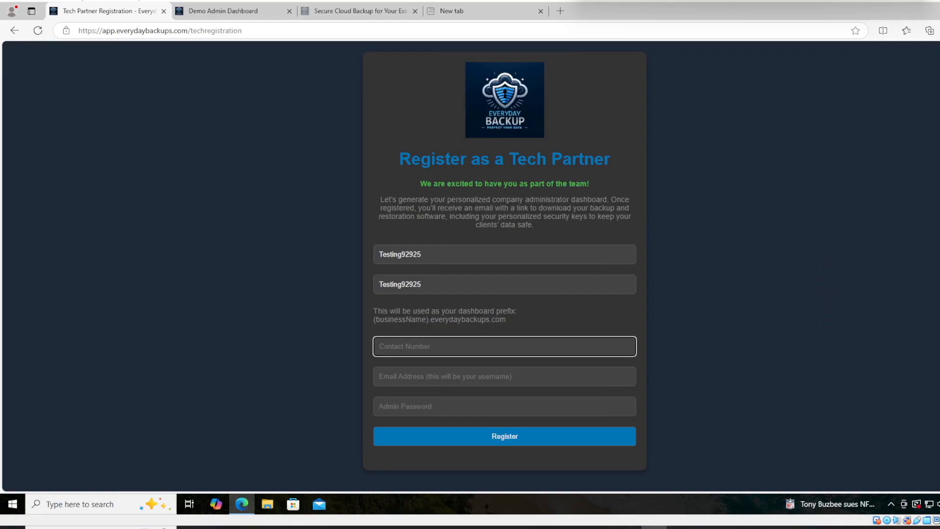
left_click_drag(427, 347, 373, 351)
key("Tab")
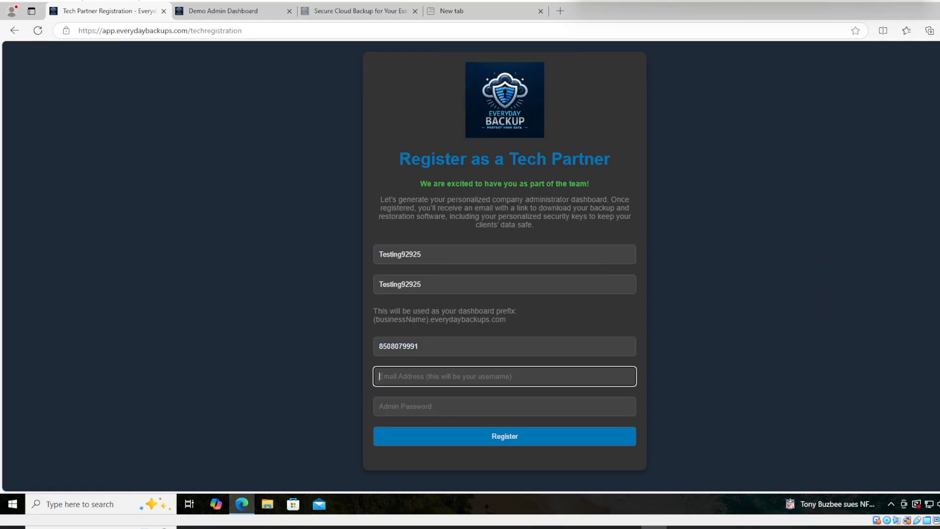
Enter the contact e-mail address and admin password, then submit the registration
key("Return")
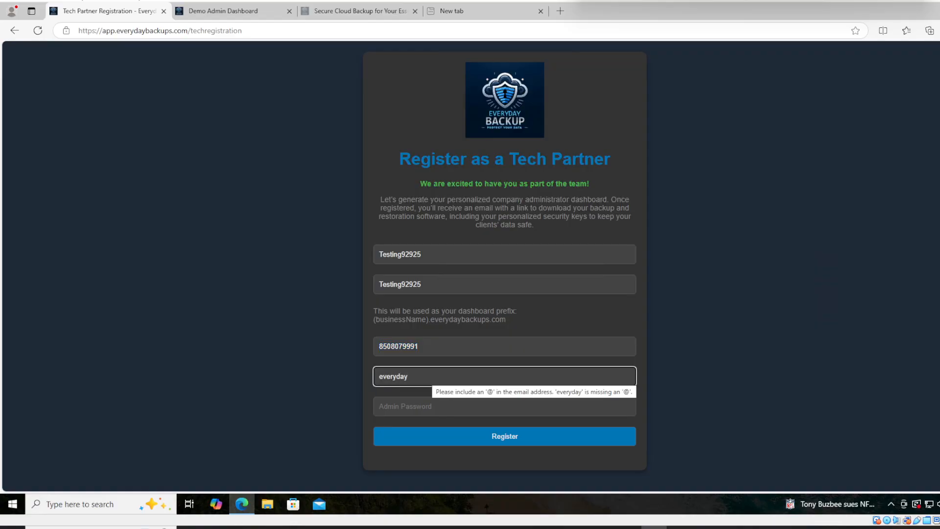
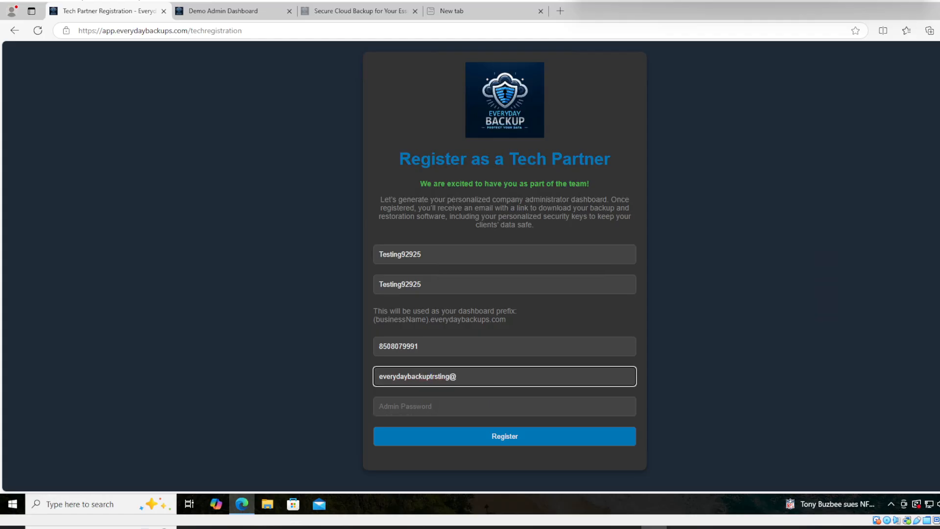
key("Delete")
key("Tab")
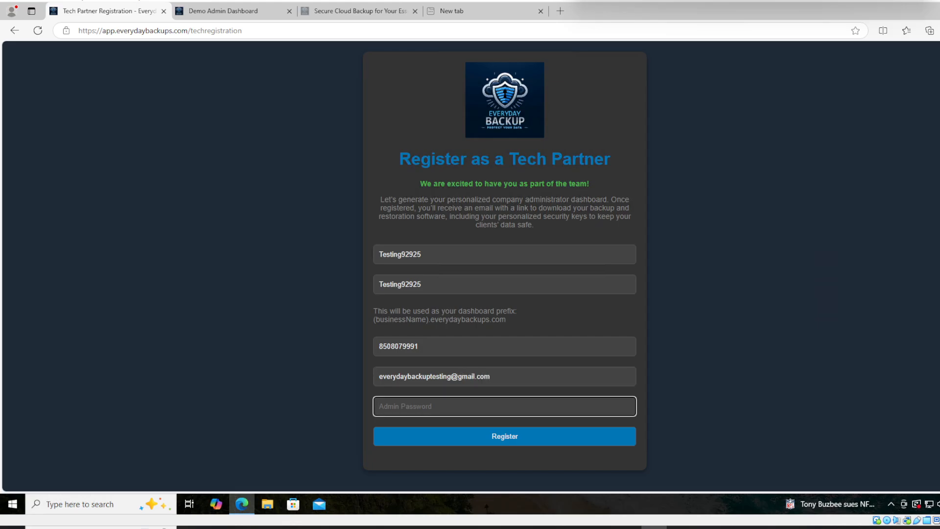
left_click(469, 441)
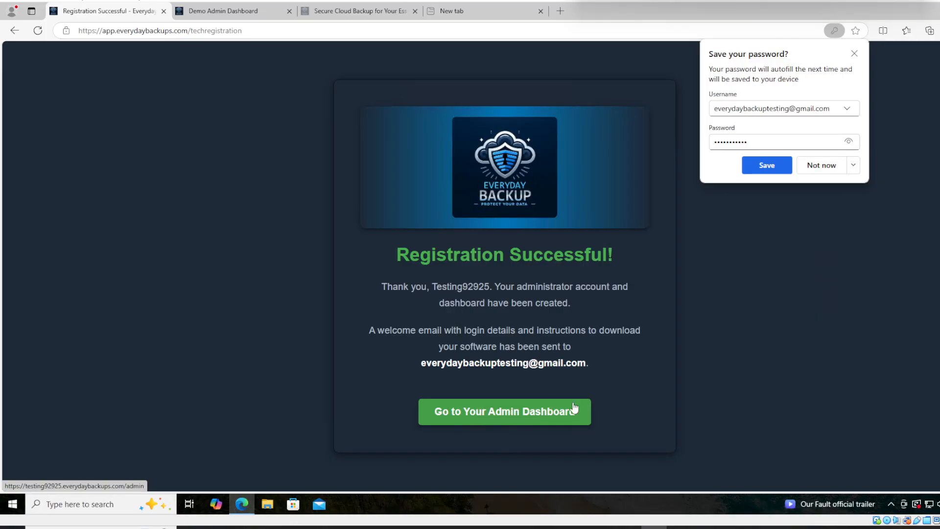
left_click_drag(409, 362, 589, 365)
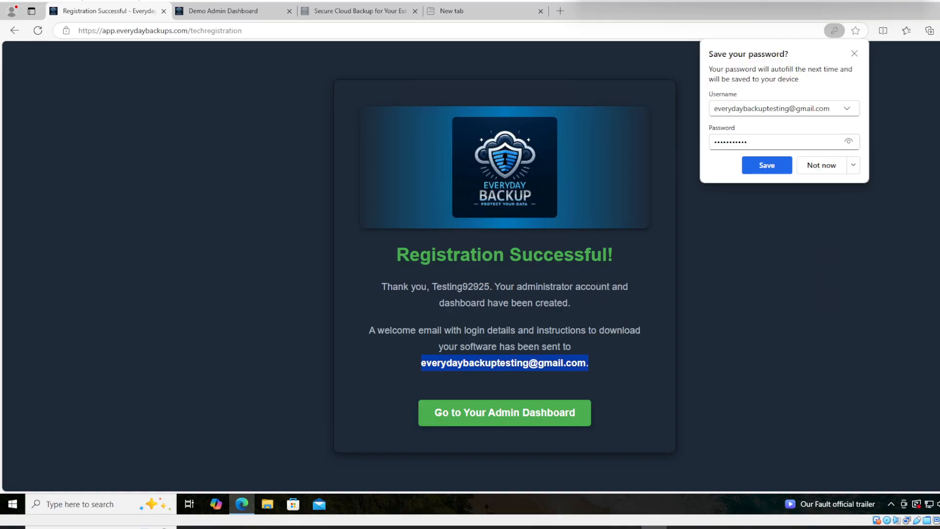
left_click(523, 418)
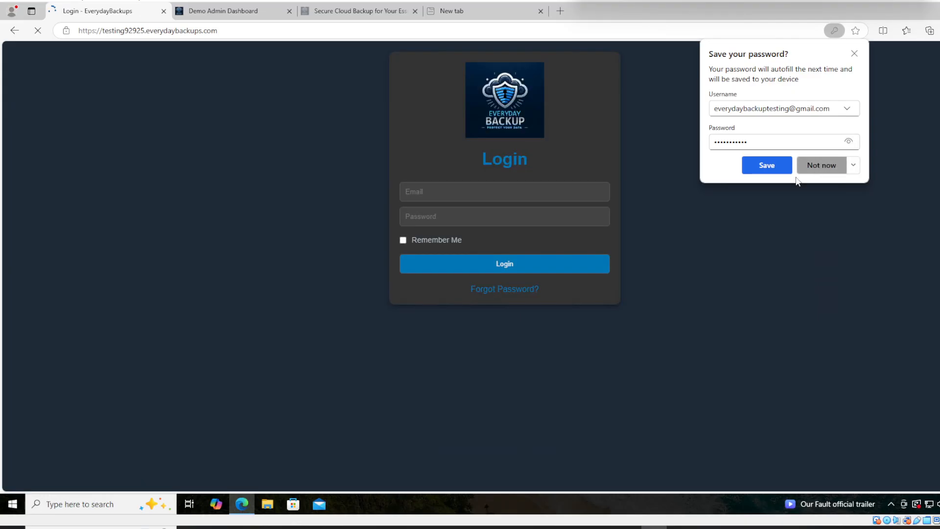
left_click(797, 172)
left_click(448, 193)
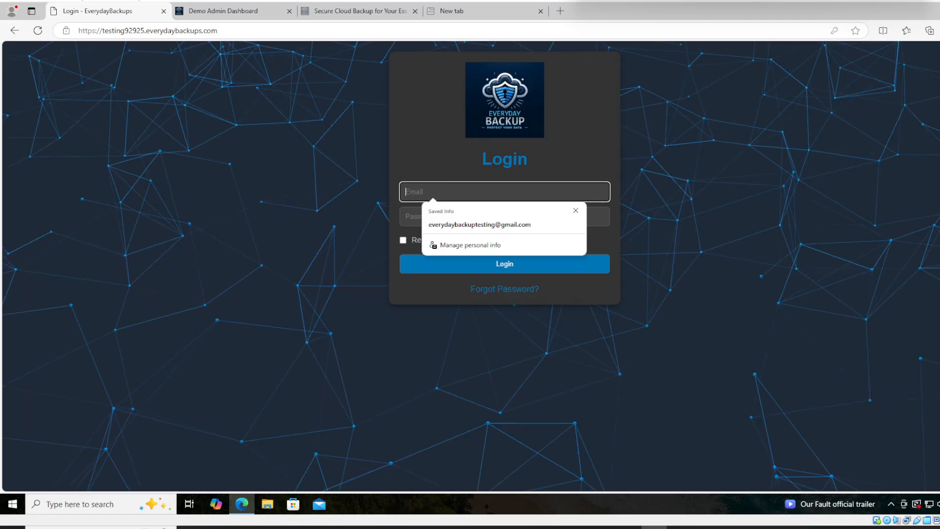
left_click(453, 225)
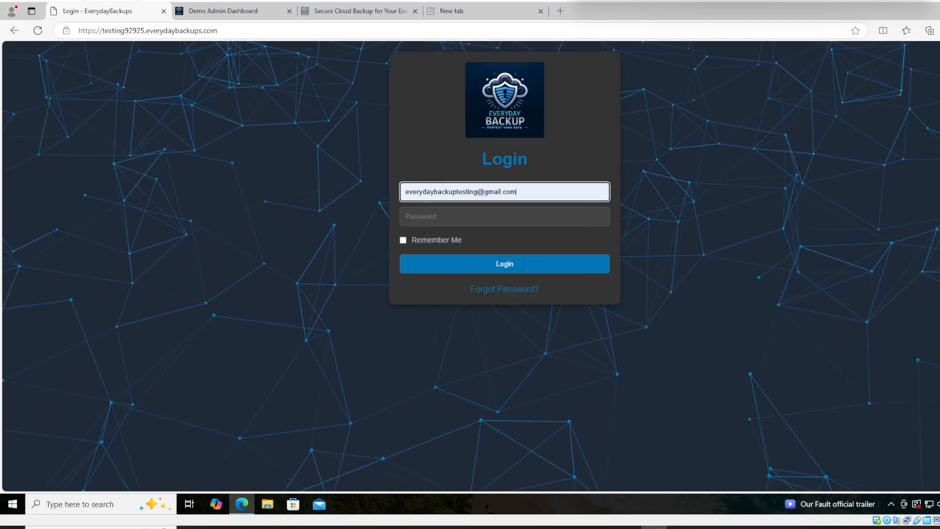
key("Tab")
type("•••")
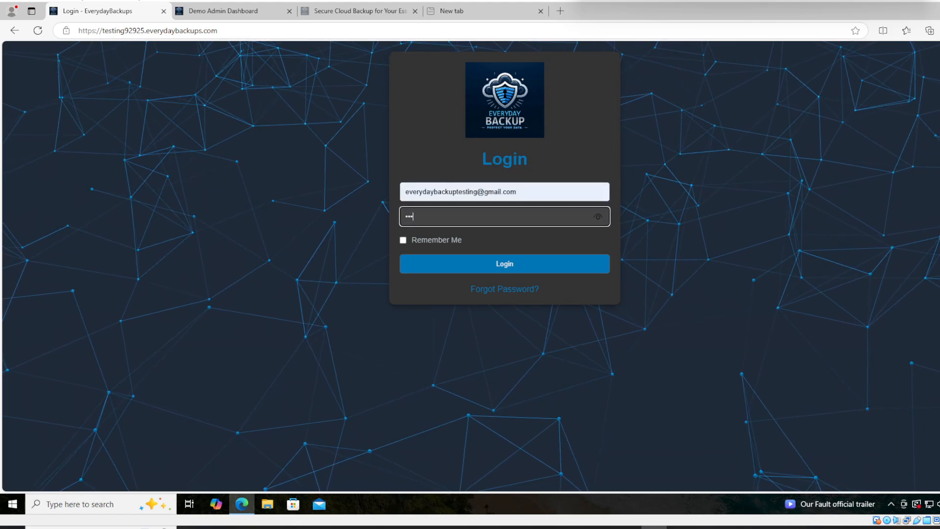
type("••••••••")
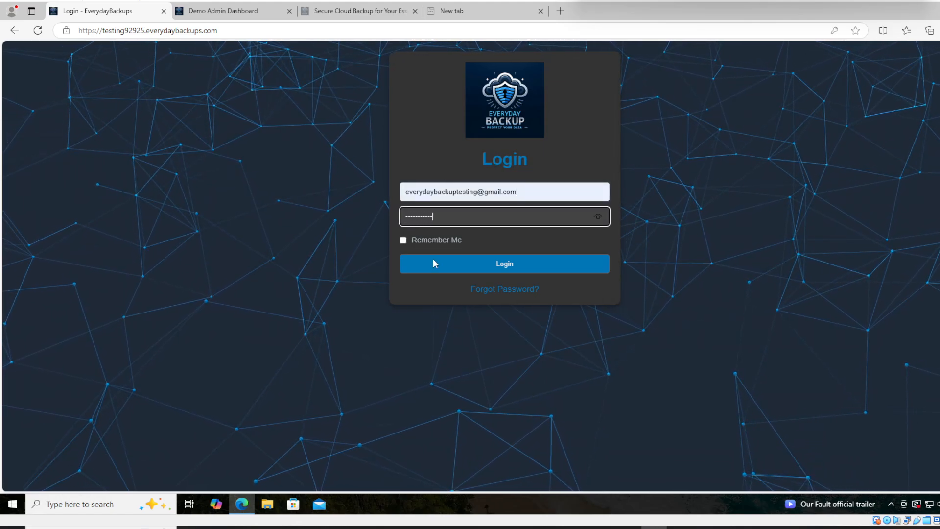
left_click(403, 240)
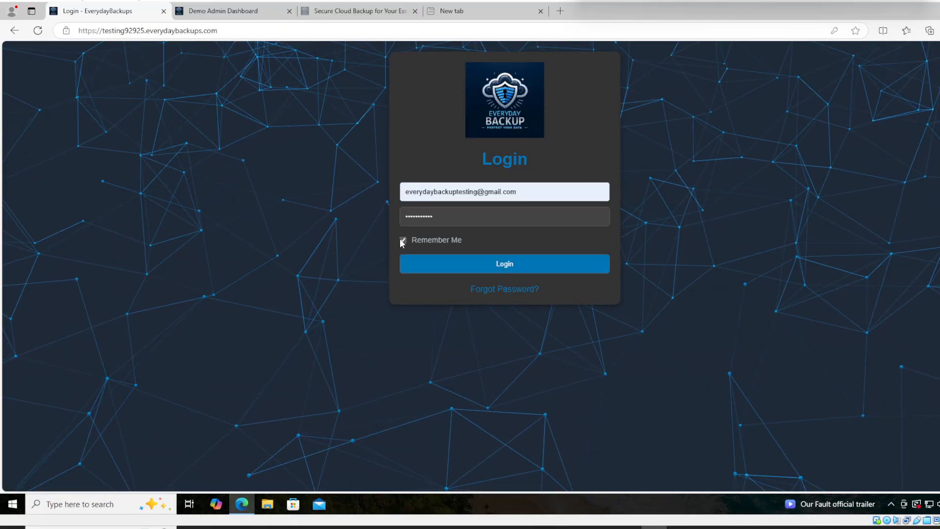
left_click(414, 272)
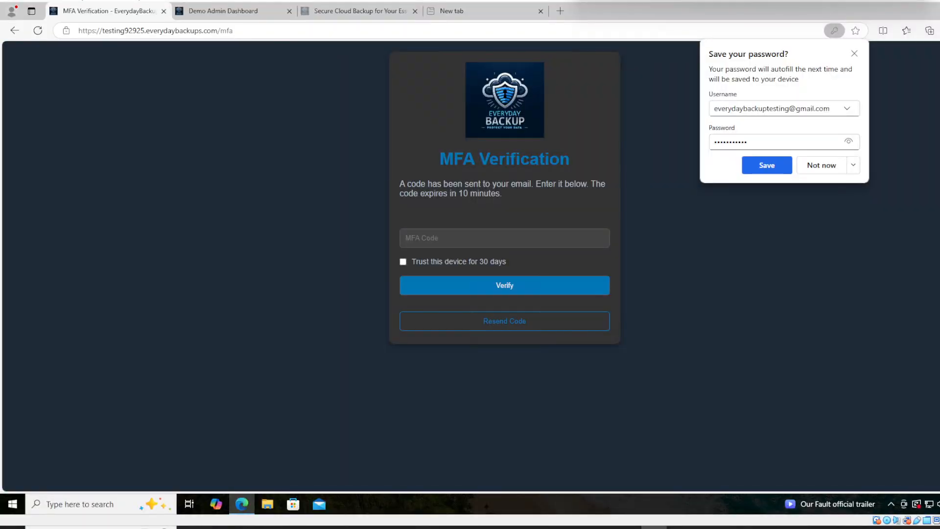
Attempt MFA verification with an incorrect code and device trust ticked
left_click(821, 165)
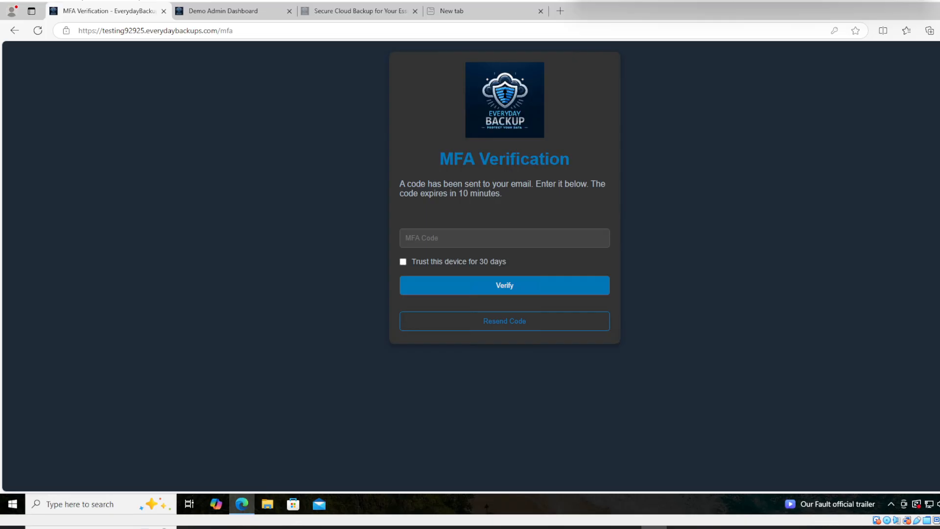
left_click(488, 245)
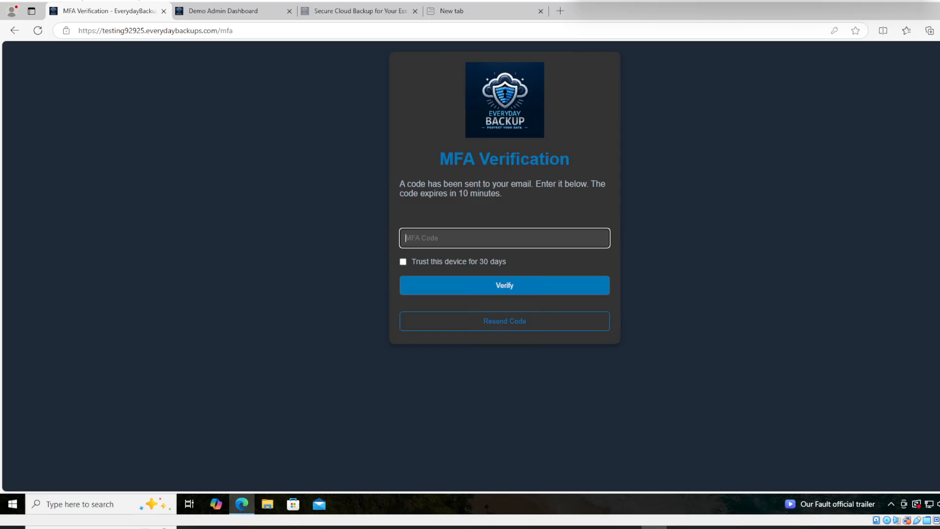
left_click(404, 262)
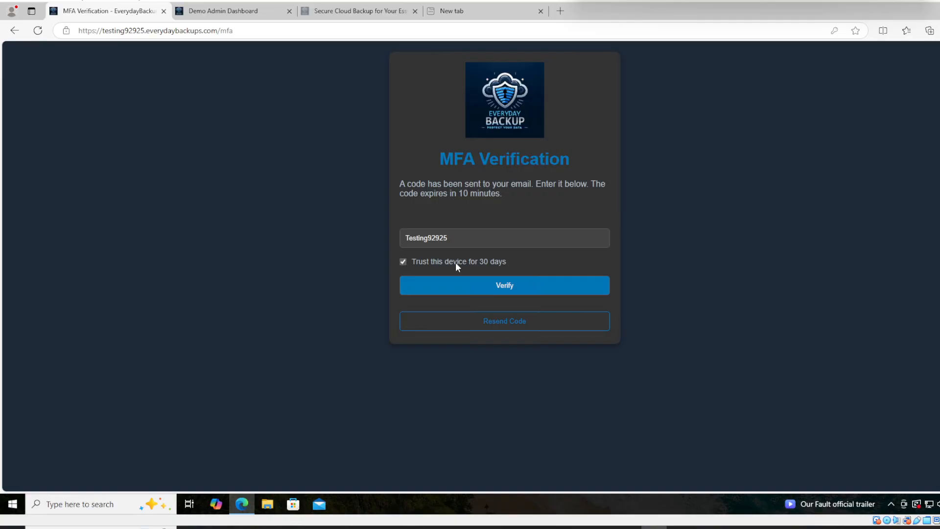
left_click(479, 291)
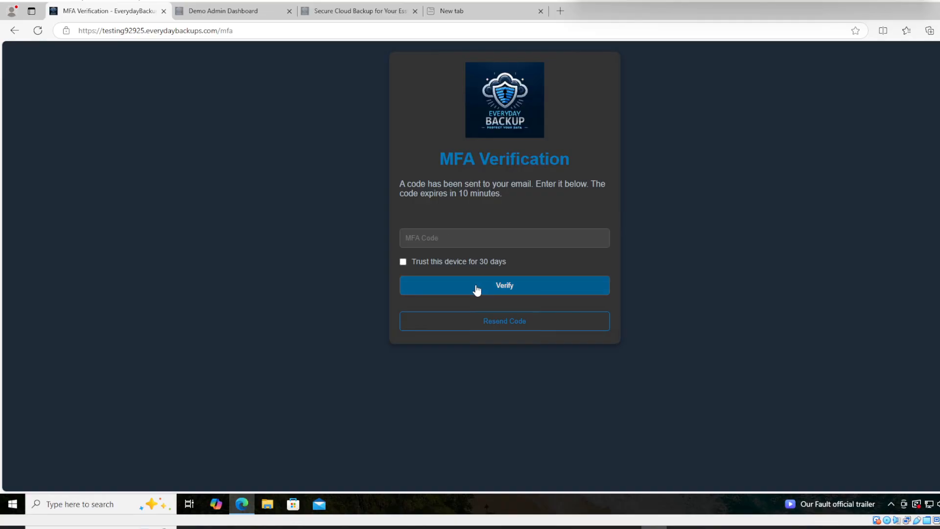
Enter the emailed MFA code, trust this device for 30 days, and verify
left_click(459, 236)
left_click(446, 270)
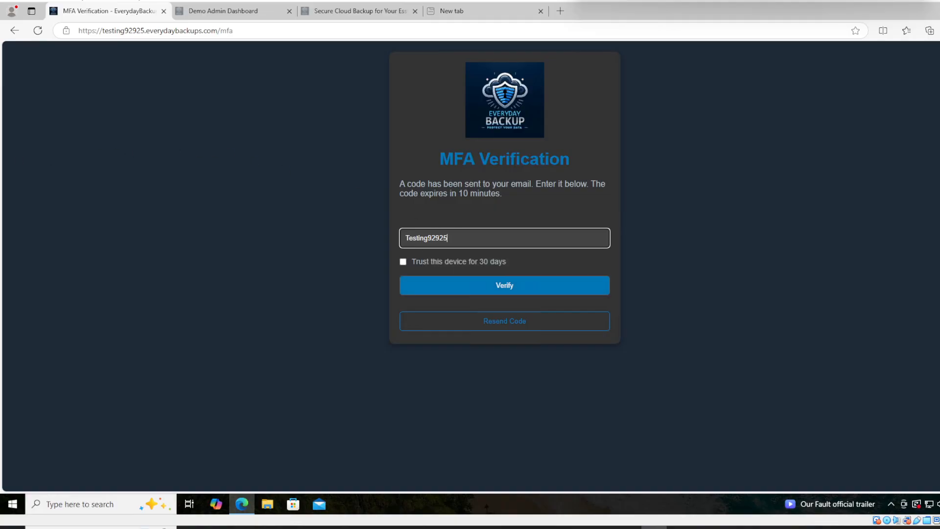
key("BackSpace")
left_click(403, 262)
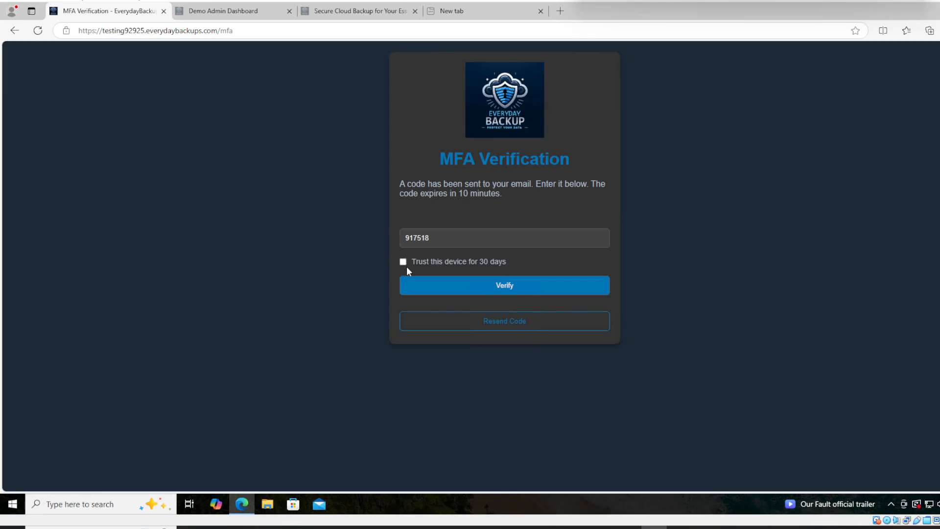
left_click(424, 291)
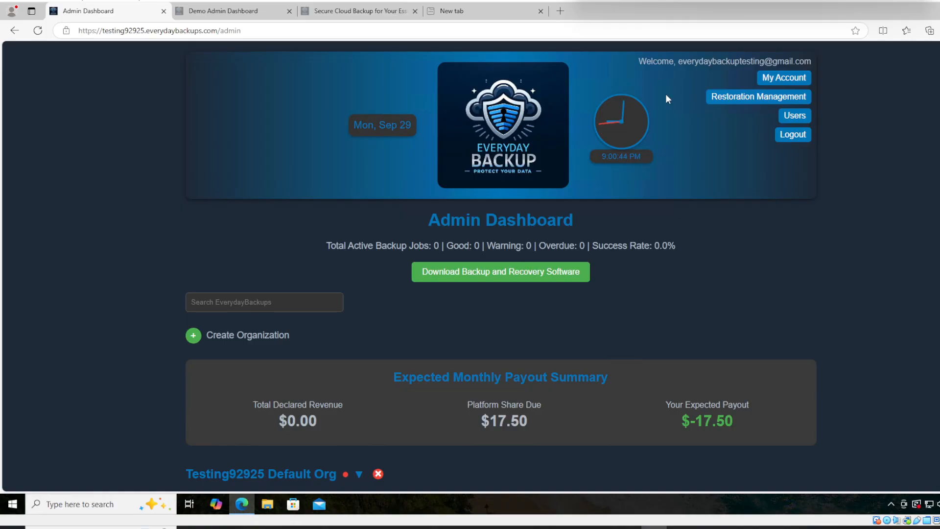
Open My Account and review the commission payout settings and Stripe connection status
left_click(778, 80)
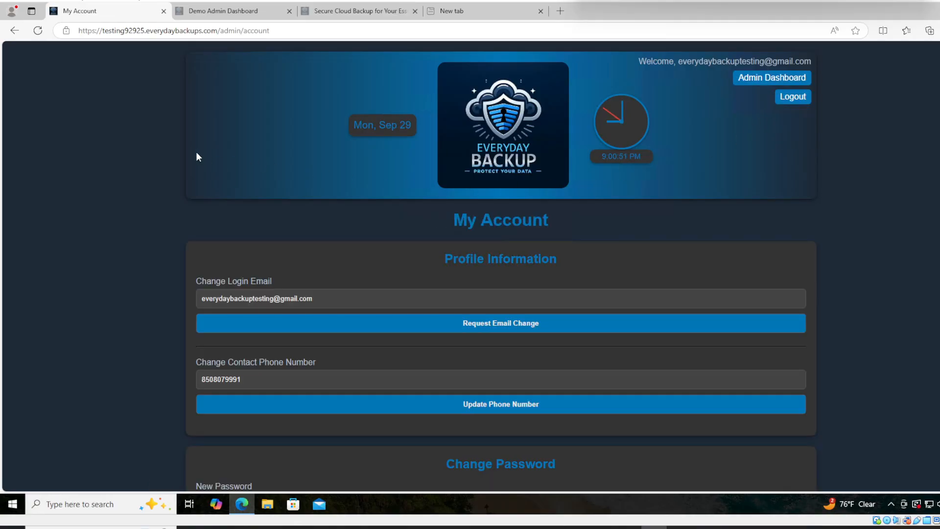
scroll(197, 152, "down", 2)
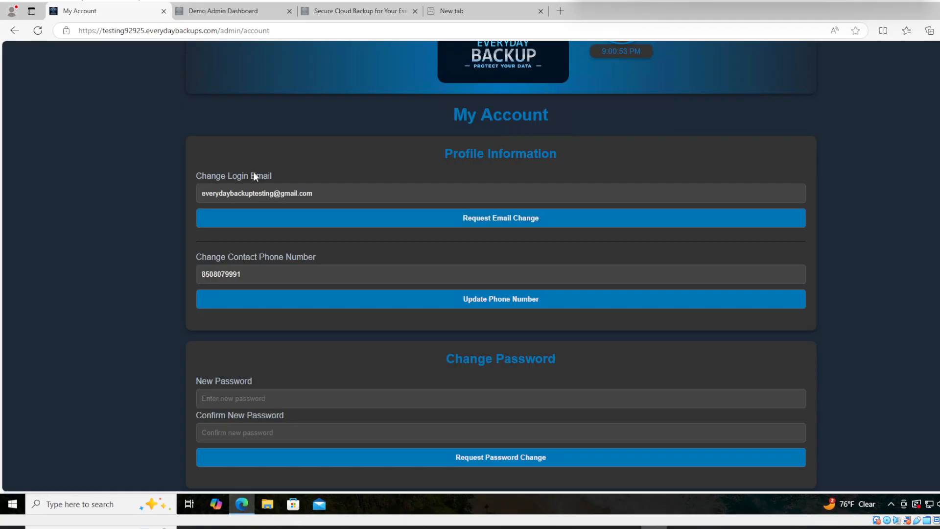
scroll(300, 248, "down", 1)
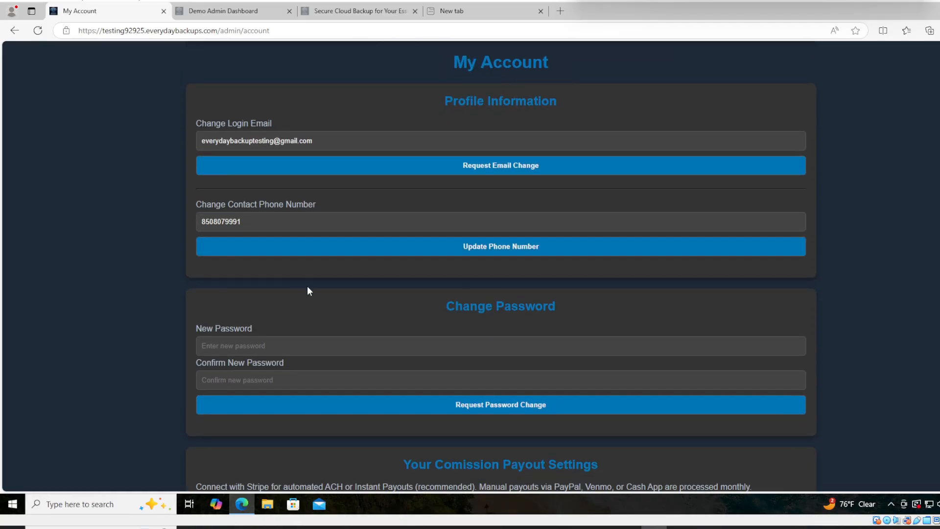
scroll(206, 181, "down", 2)
scroll(292, 254, "down", 1)
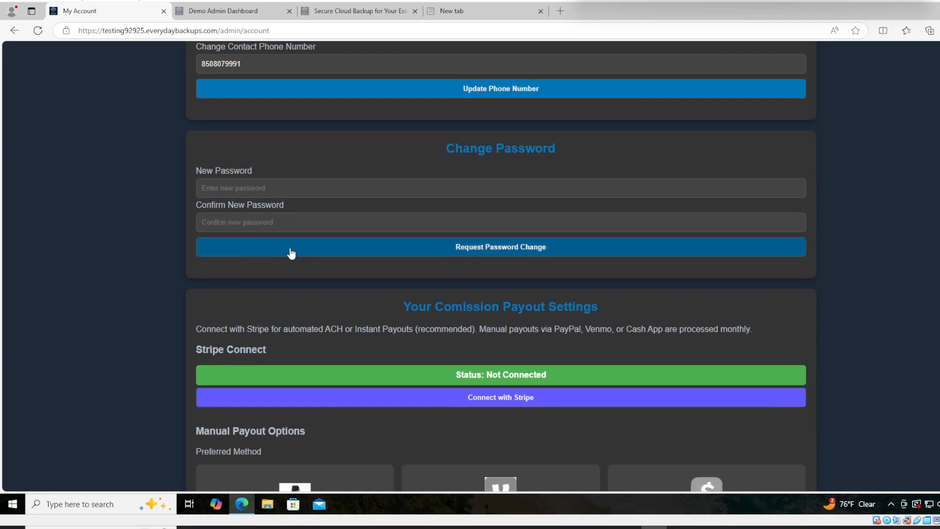
scroll(292, 253, "down", 3)
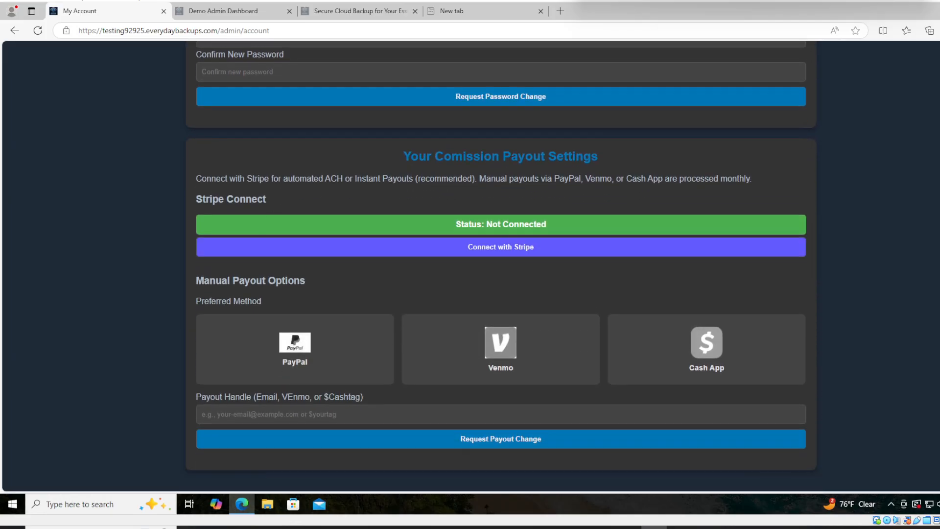
left_click_drag(403, 156, 618, 156)
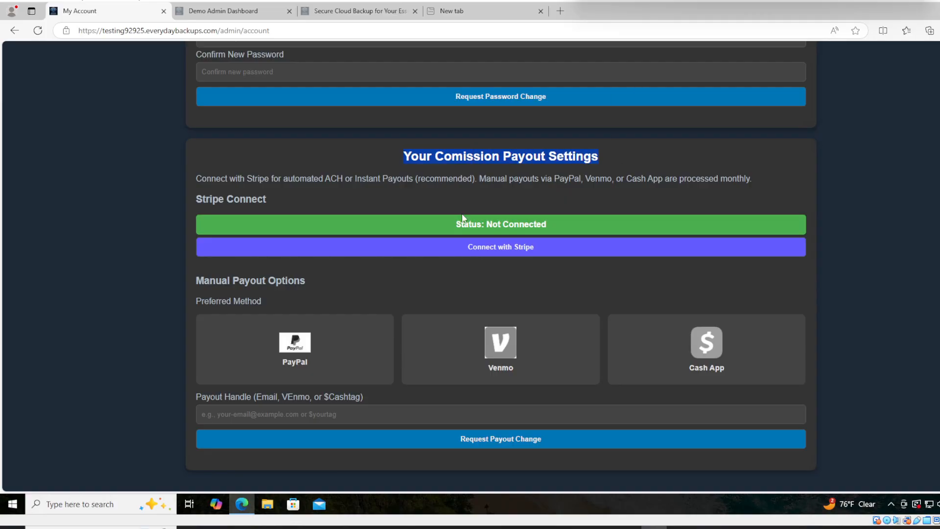
left_click_drag(456, 224, 555, 224)
left_click(556, 224)
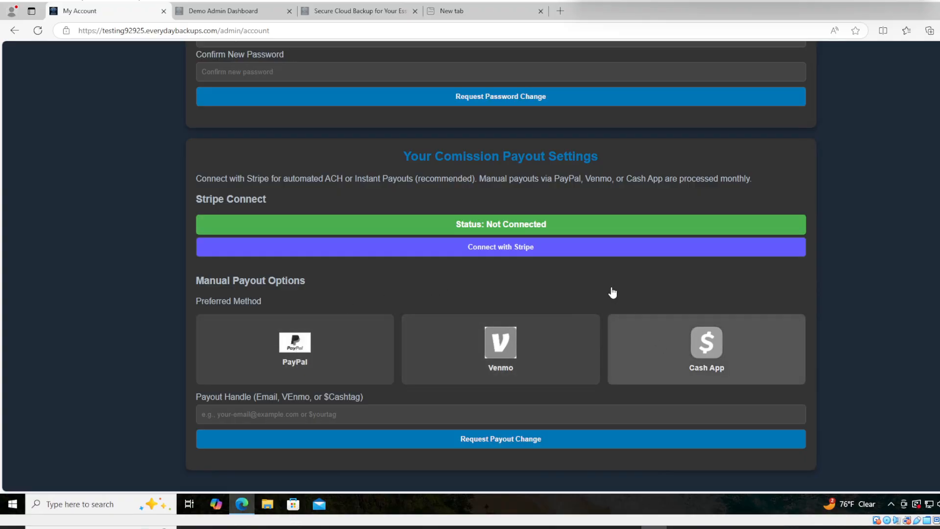
Choose Cash App as the preferred manual payout method, leaving the payout handle empty
left_click(639, 358)
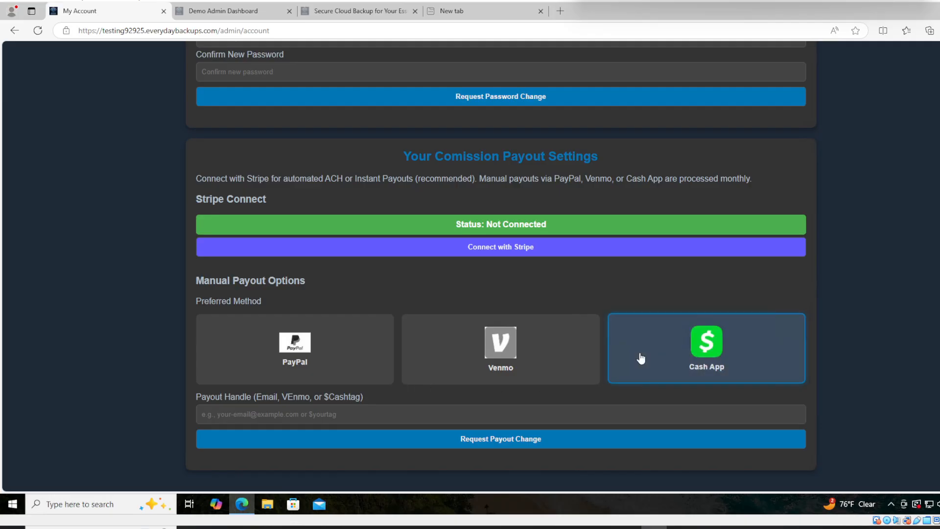
left_click(466, 415)
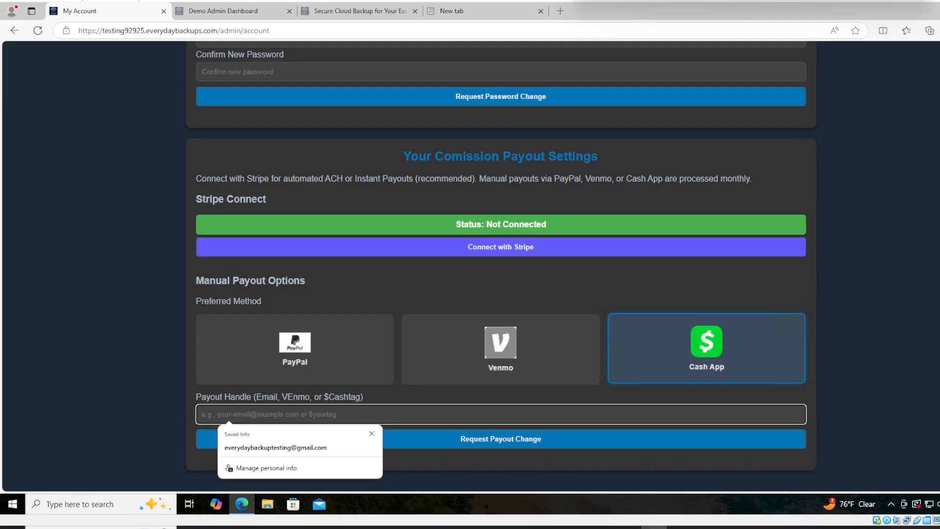
left_click(500, 403)
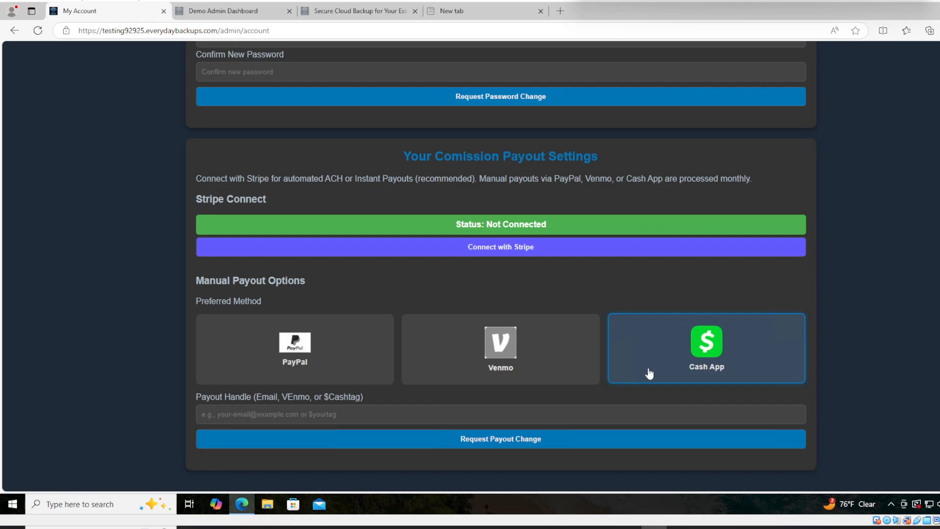
scroll(515, 327, "up", 4)
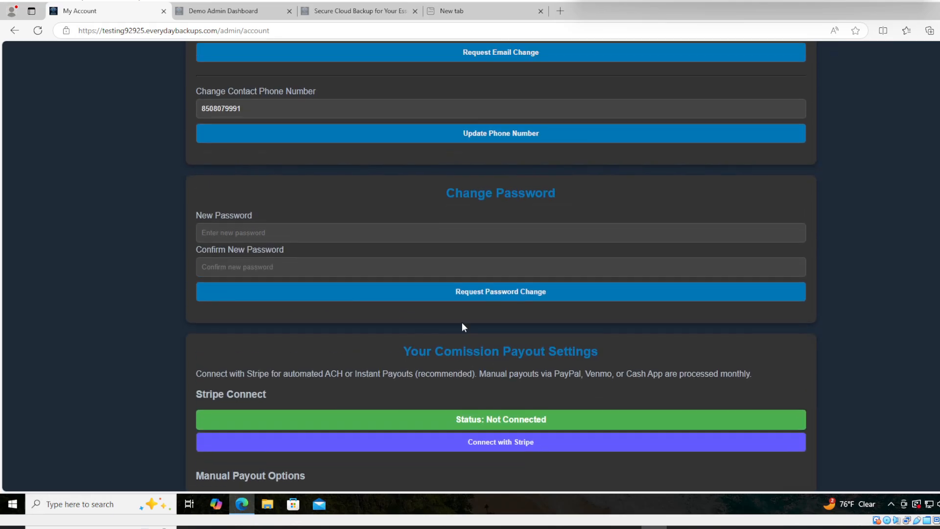
scroll(464, 327, "down", 4)
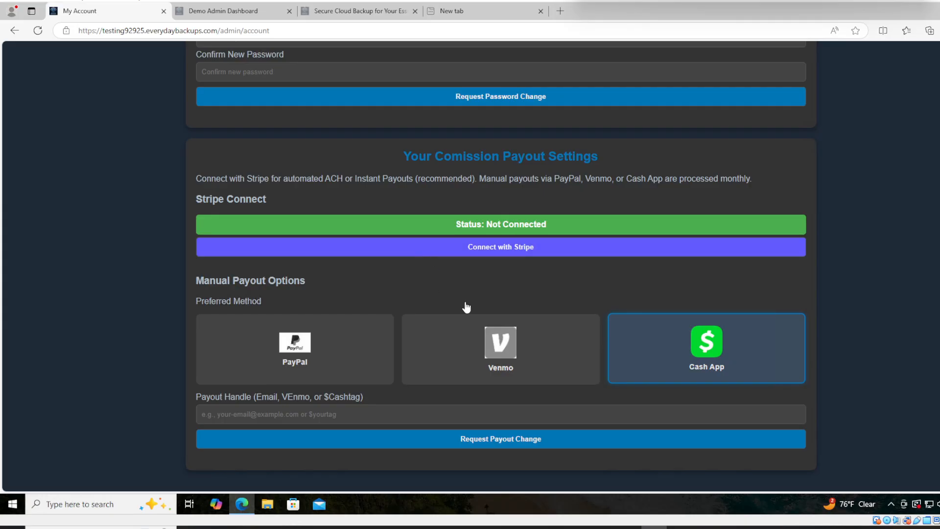
scroll(467, 307, "up", 10)
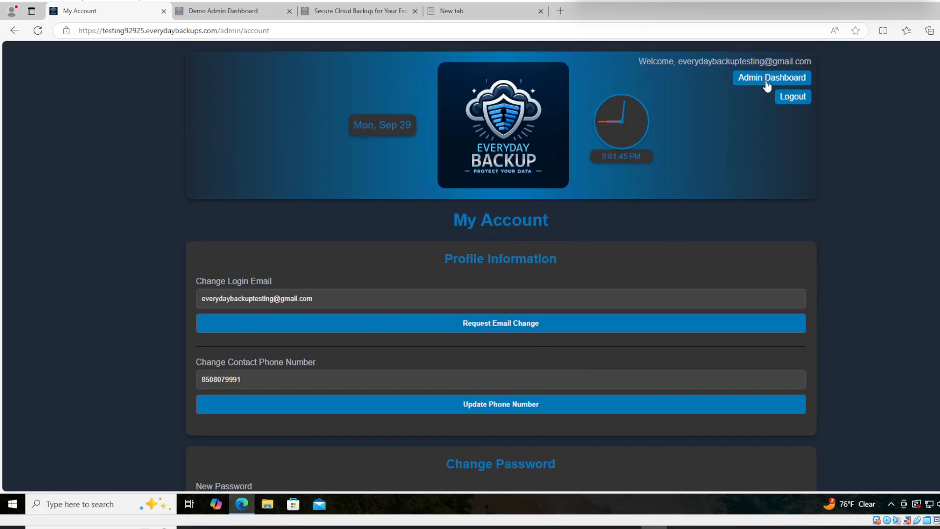
Return to the Admin Dashboard and review the payout summary: $17.50 share due, -$17.50 payout
left_click(767, 84)
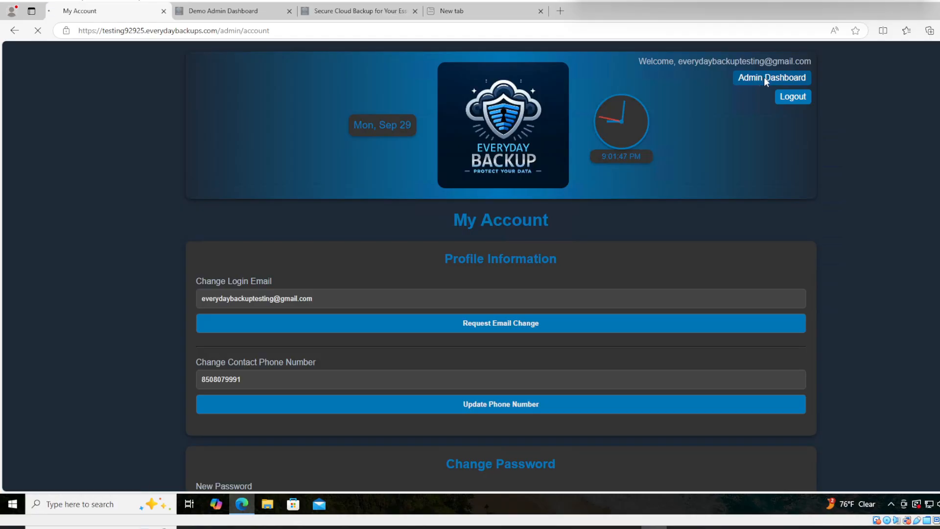
scroll(102, 229, "down", 3)
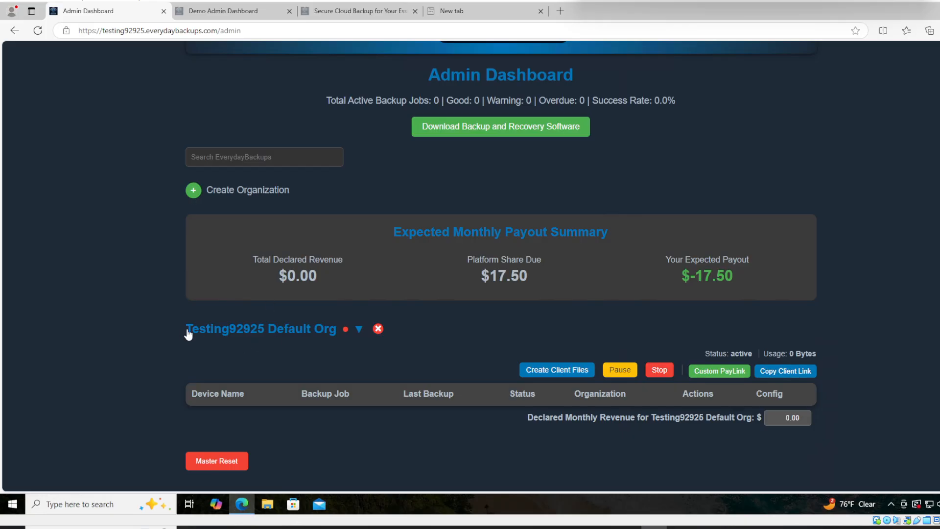
triple_click(221, 330)
left_click(469, 335)
left_click_drag(393, 232, 589, 232)
left_click(608, 246)
left_click_drag(468, 259, 534, 274)
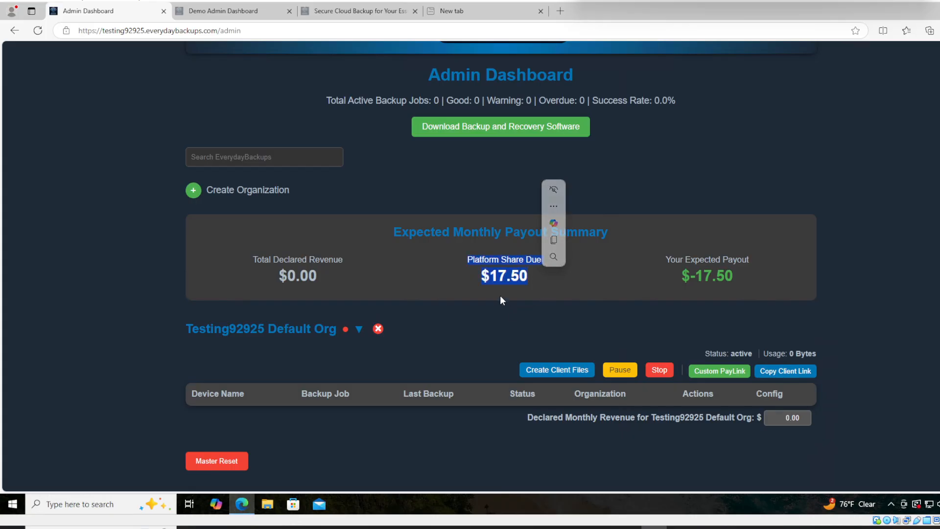
left_click(508, 311)
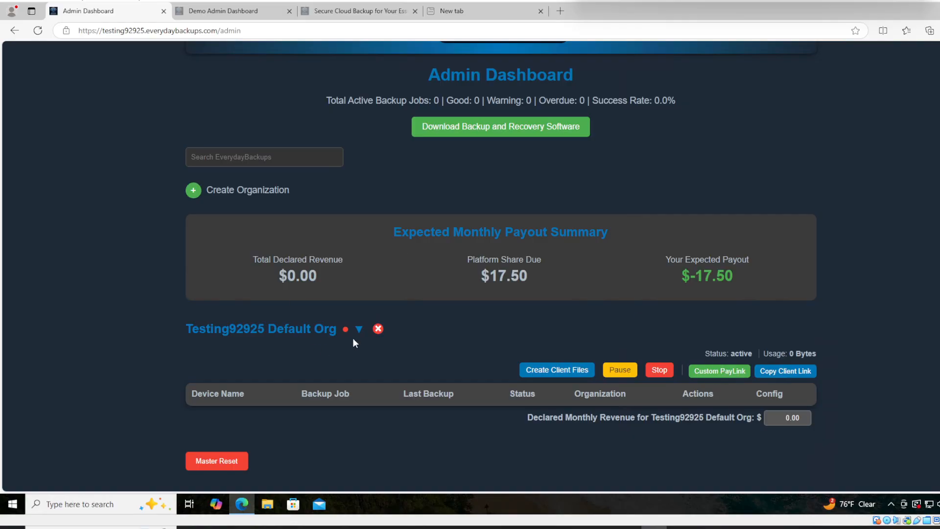
left_click(378, 330)
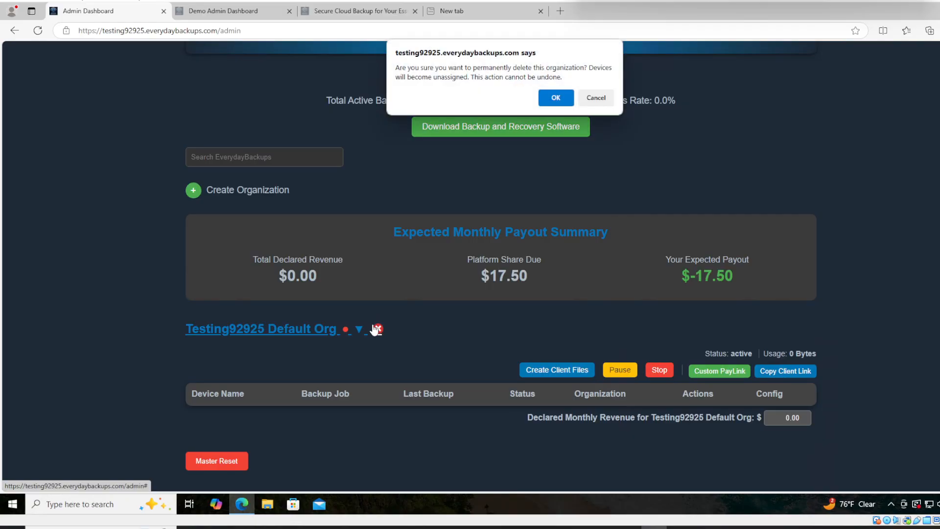
left_click(551, 101)
left_click(597, 88)
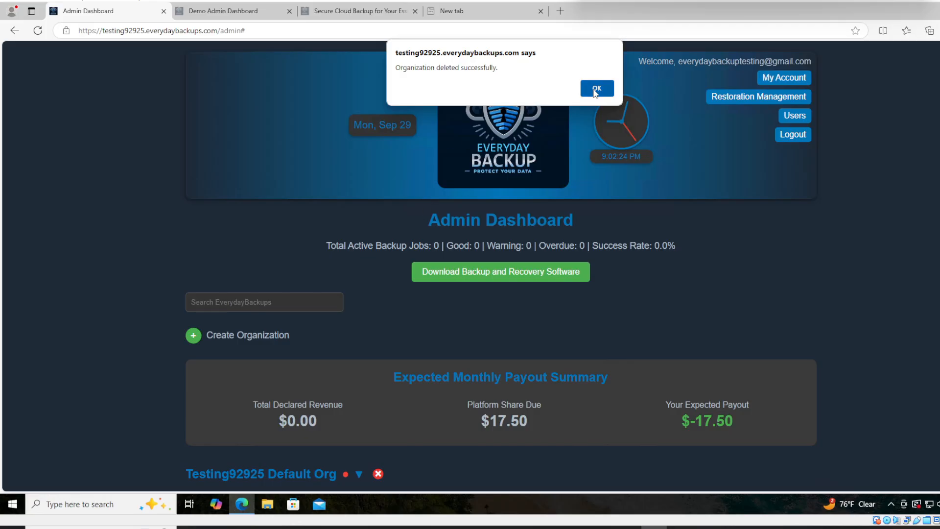
scroll(530, 321, "down", 3)
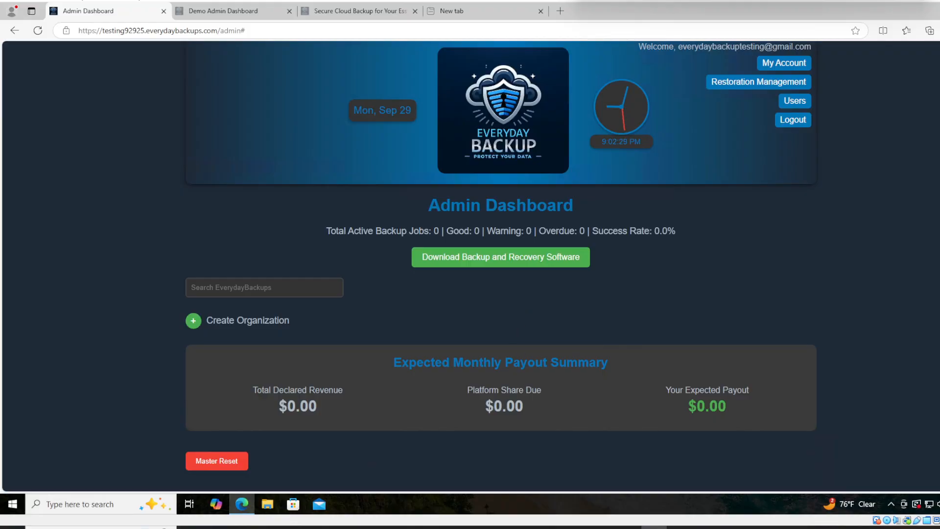
left_click_drag(469, 388, 548, 401)
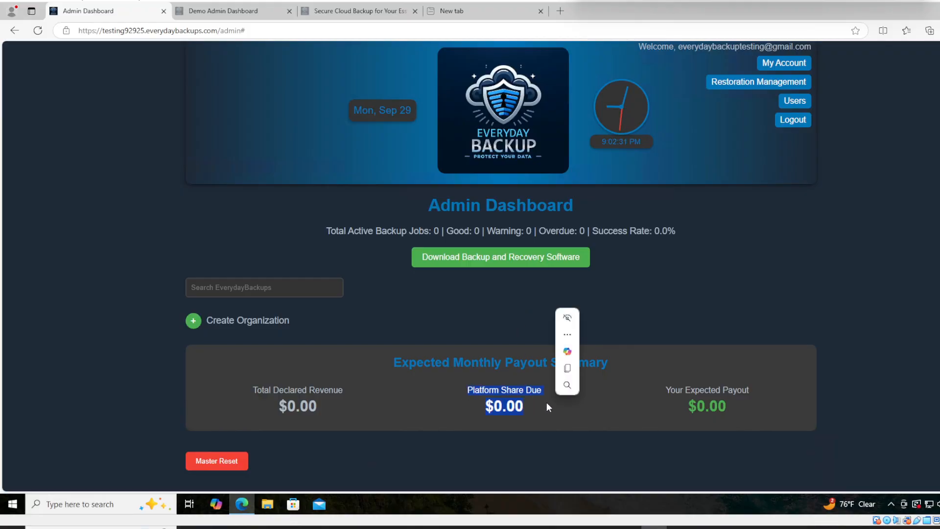
left_click(492, 324)
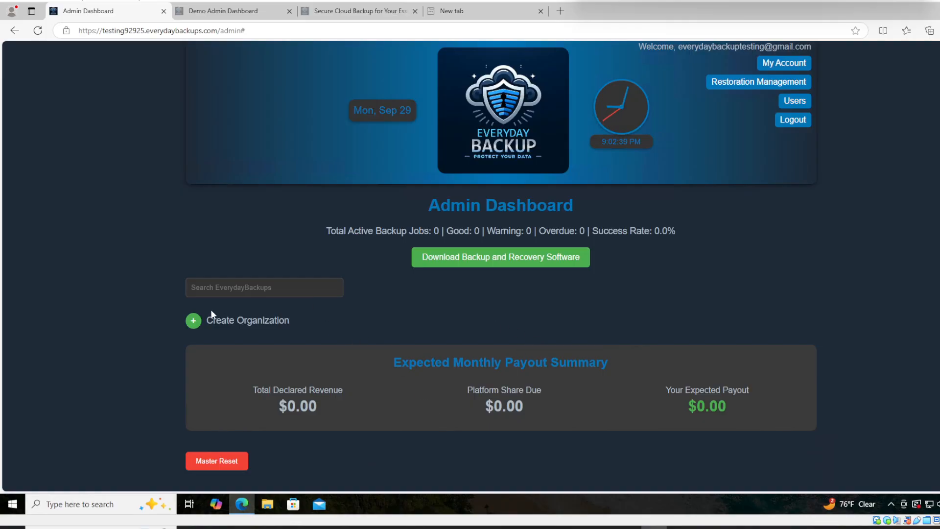
Create the organization 'TestingOrgCreation' and dismiss the success message
left_click_drag(206, 320, 286, 320)
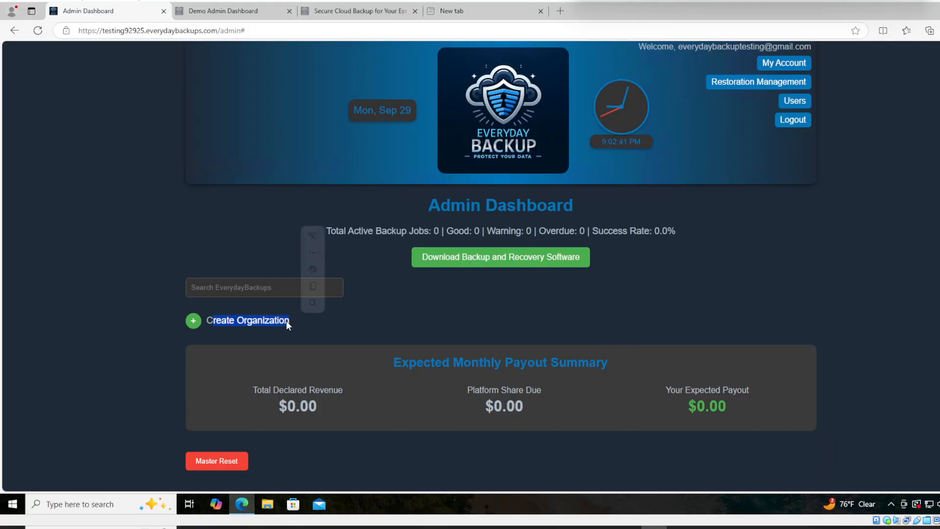
left_click(194, 321)
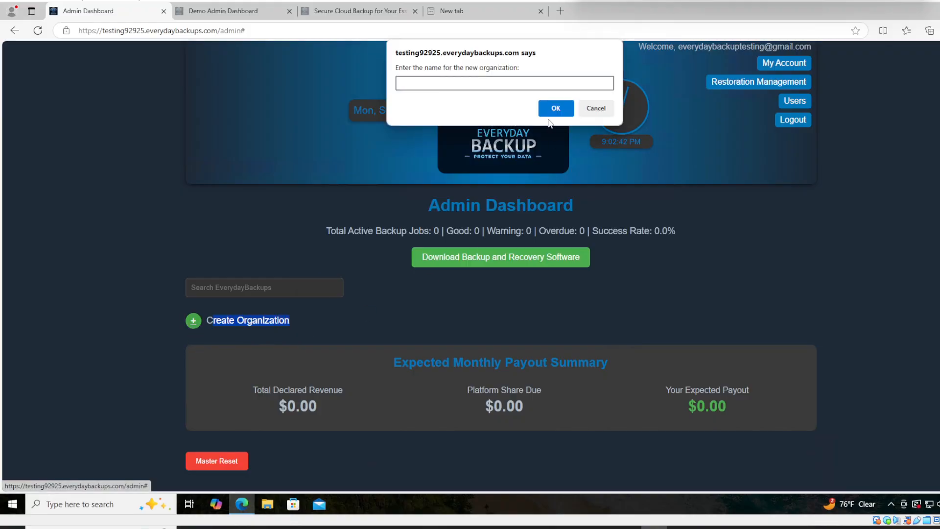
type("TestingOrgCreation")
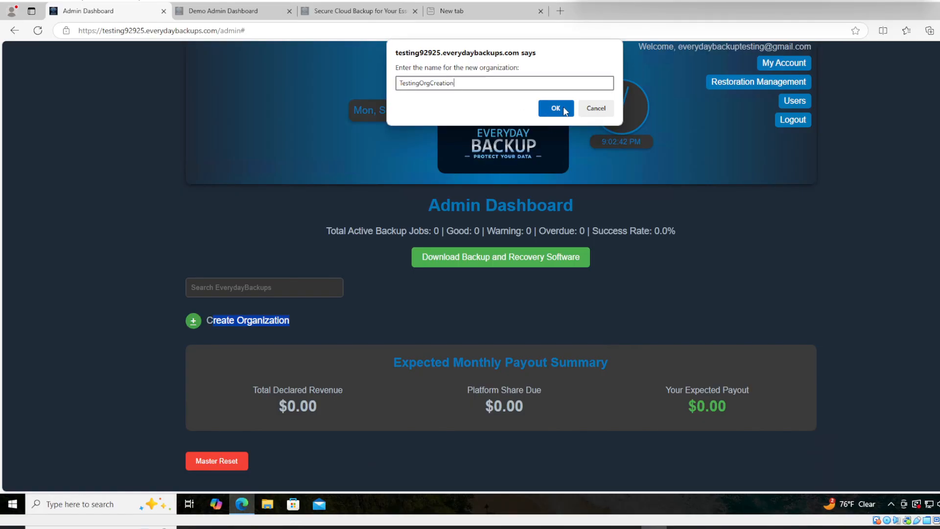
left_click(557, 108)
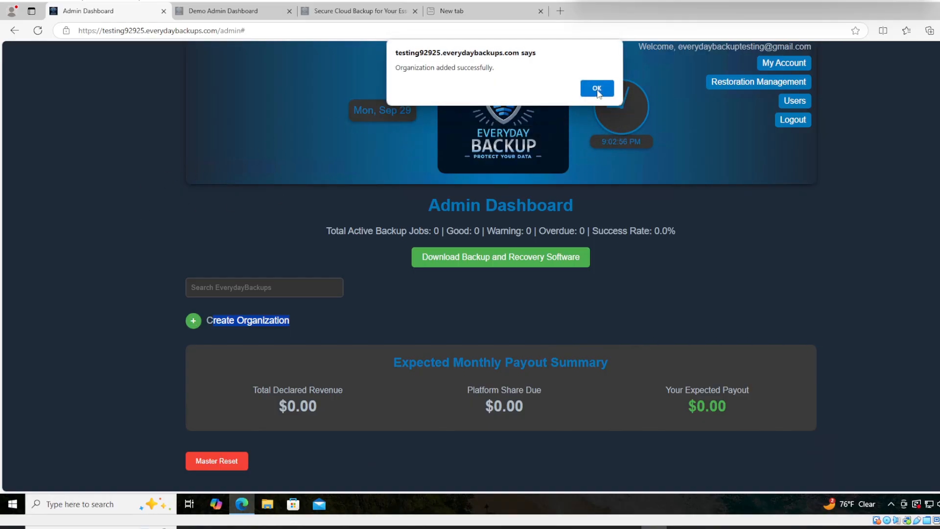
left_click(597, 89)
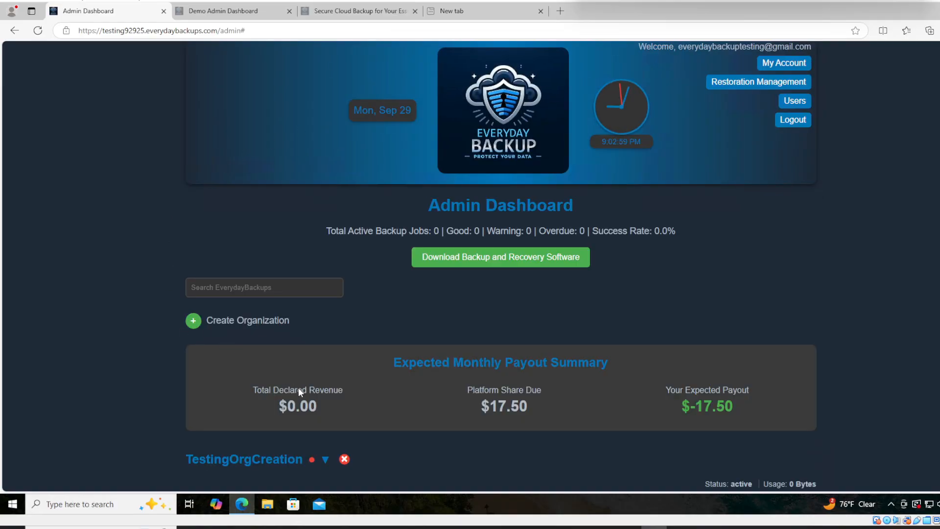
scroll(300, 392, "down", 3)
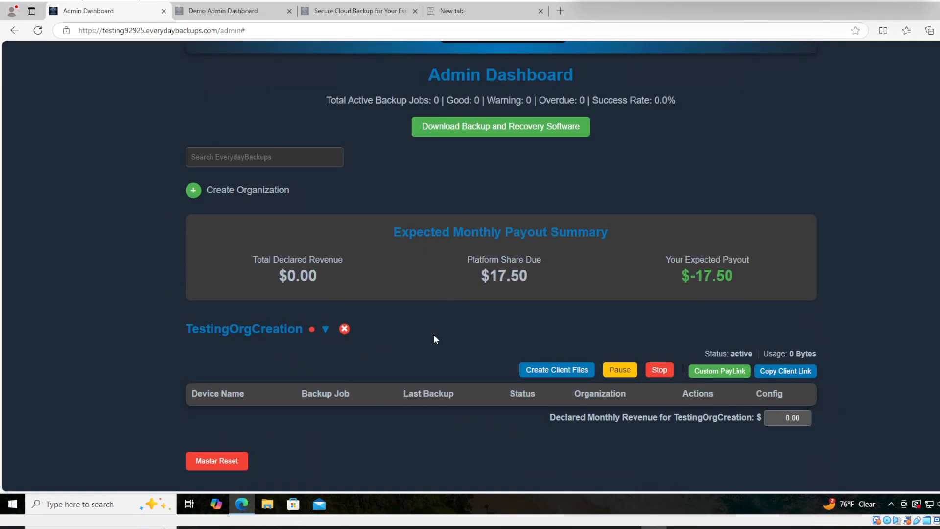
left_click(553, 375)
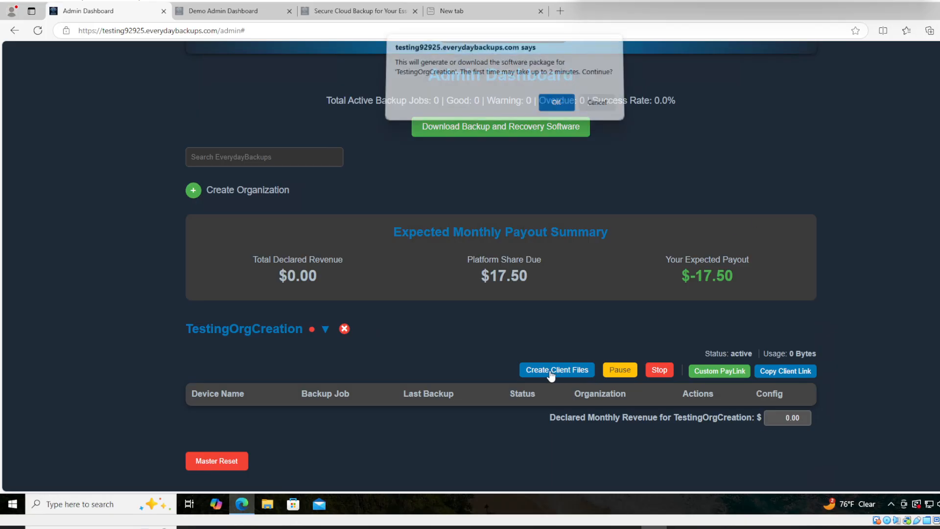
left_click(556, 106)
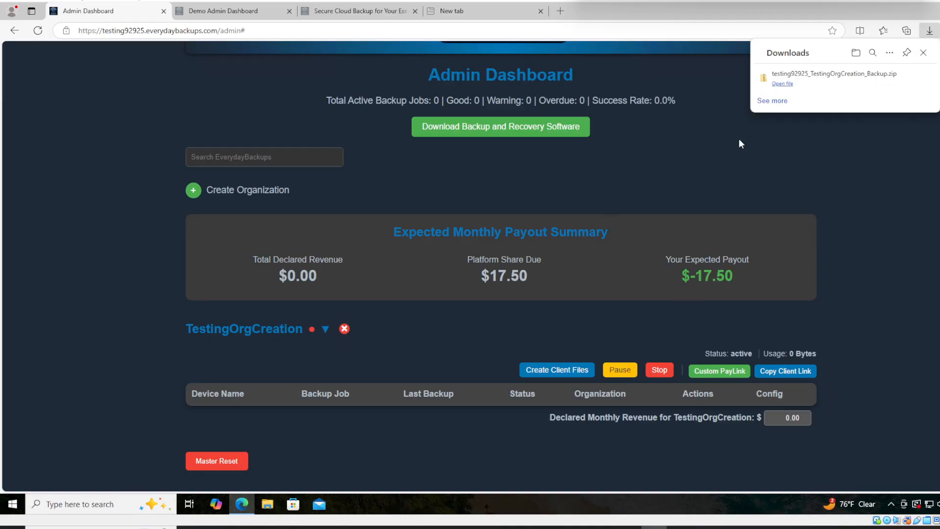
left_click(782, 84)
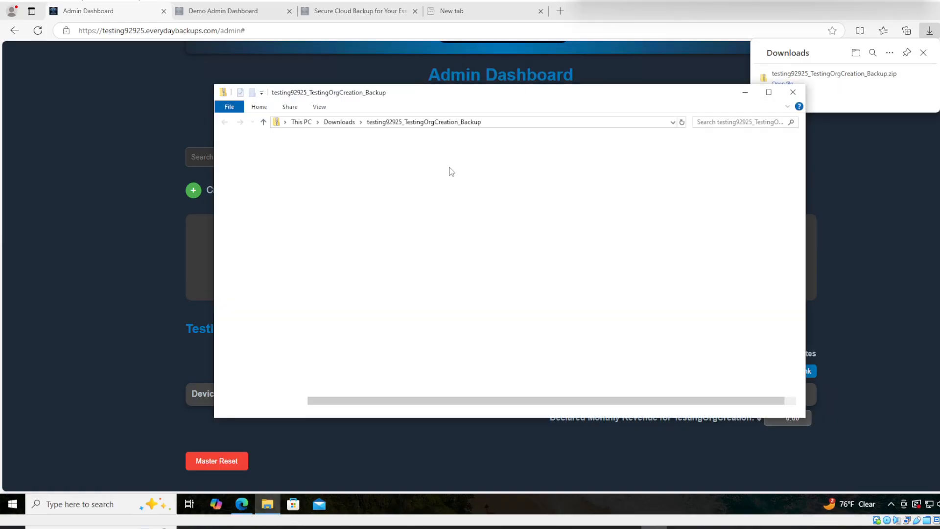
left_click(337, 121)
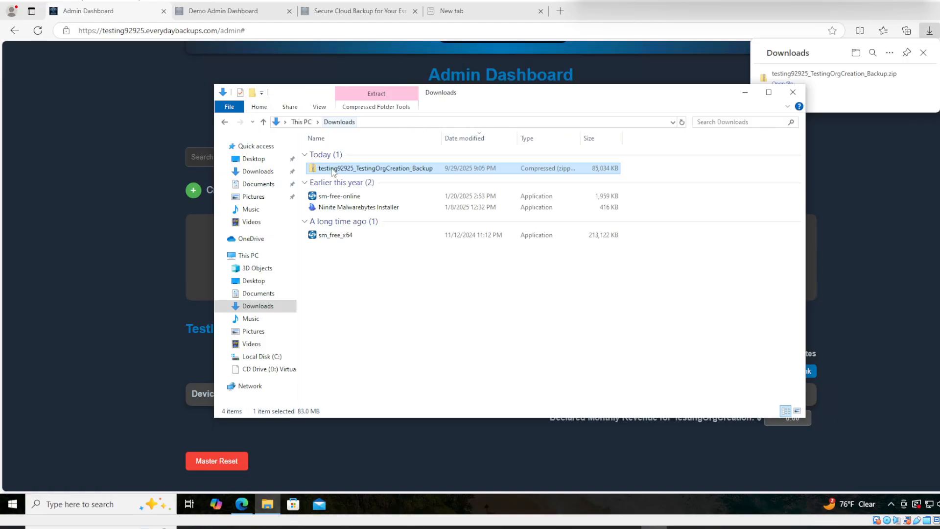
right_click(332, 170)
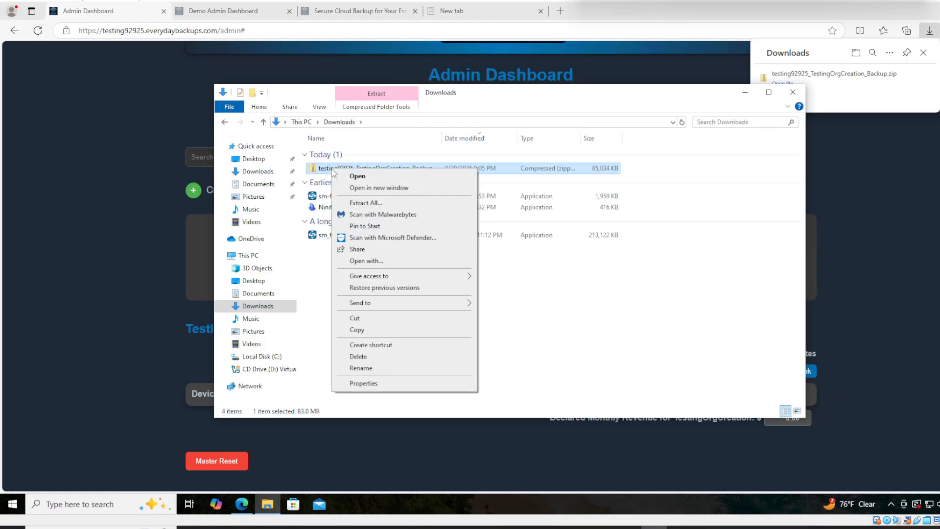
left_click(377, 204)
left_click(368, 209)
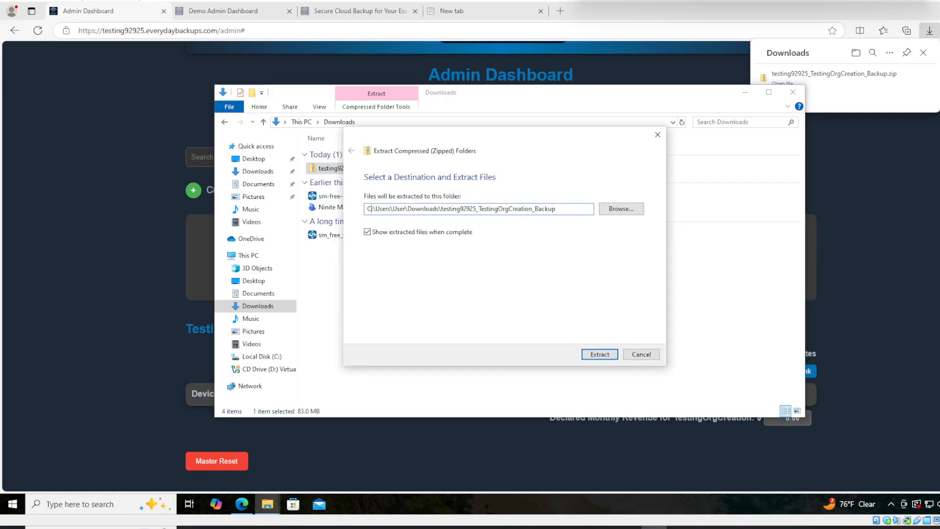
left_click_drag(375, 209, 439, 209)
key("BackSpace")
key("BackSpace")
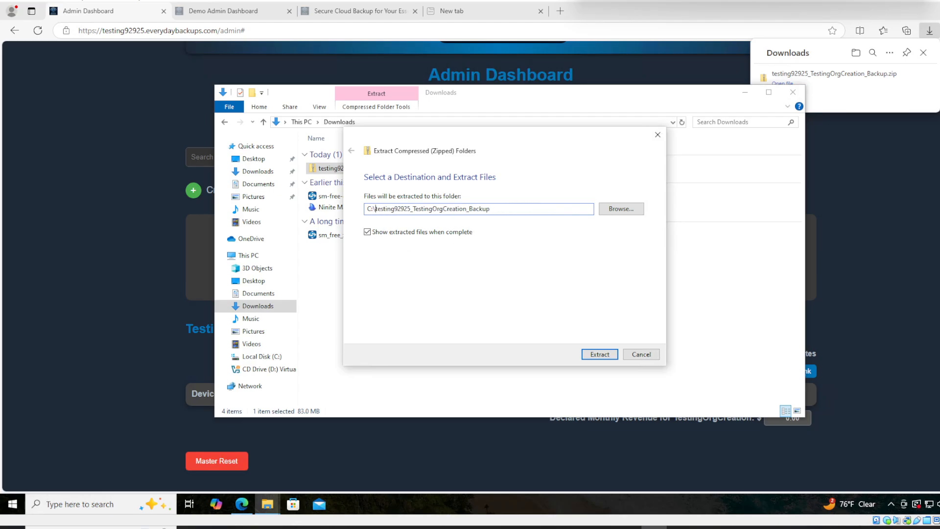
left_click_drag(380, 209, 491, 209)
left_click(491, 208)
left_click(600, 355)
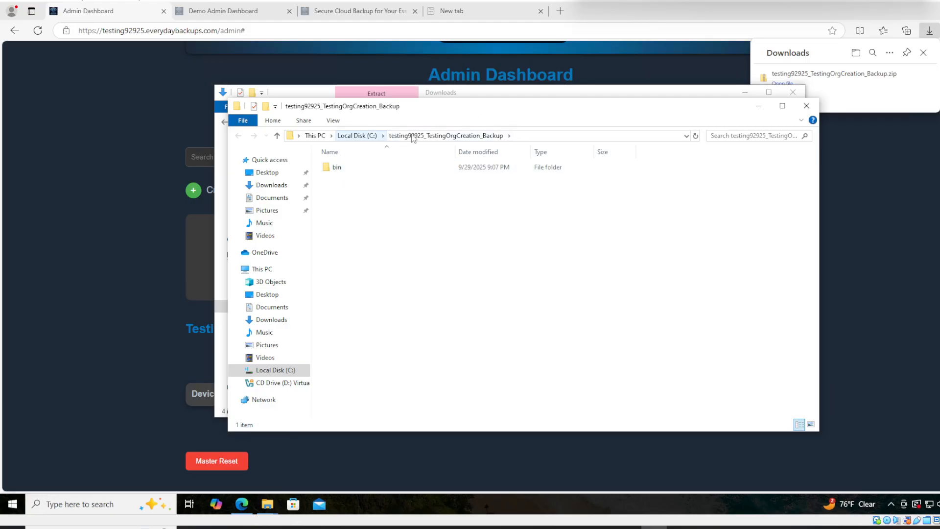
Launch EverydayBackupPortable from the package's bin\Launcher folder and open the local client from the tray
left_click(357, 136)
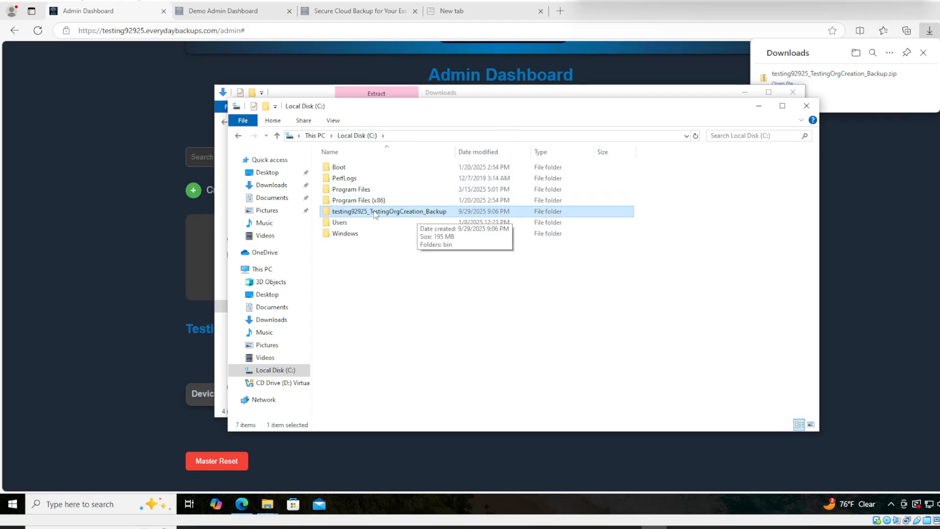
double_click(345, 213)
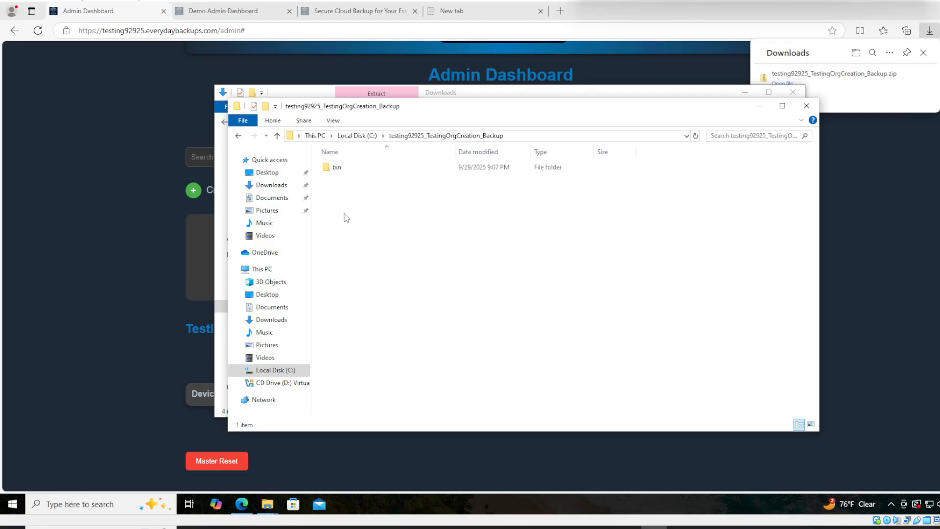
double_click(348, 168)
double_click(345, 178)
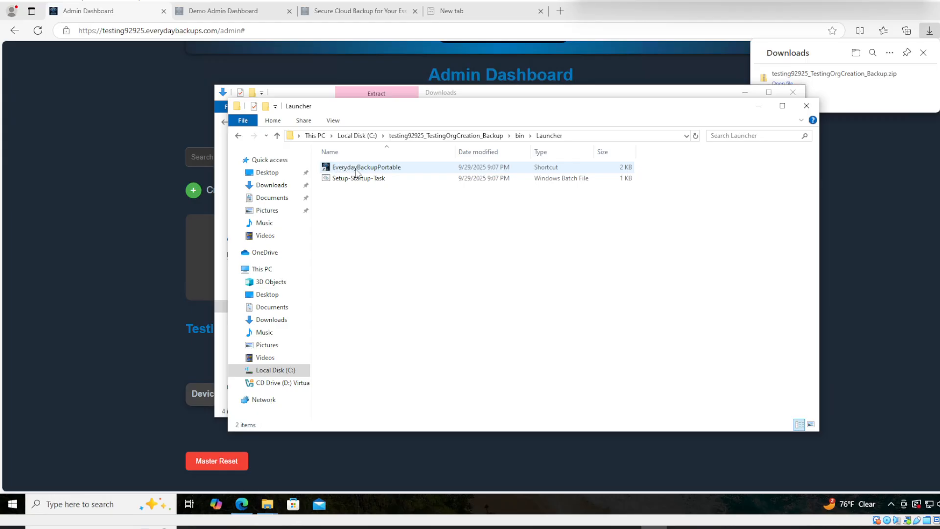
double_click(392, 169)
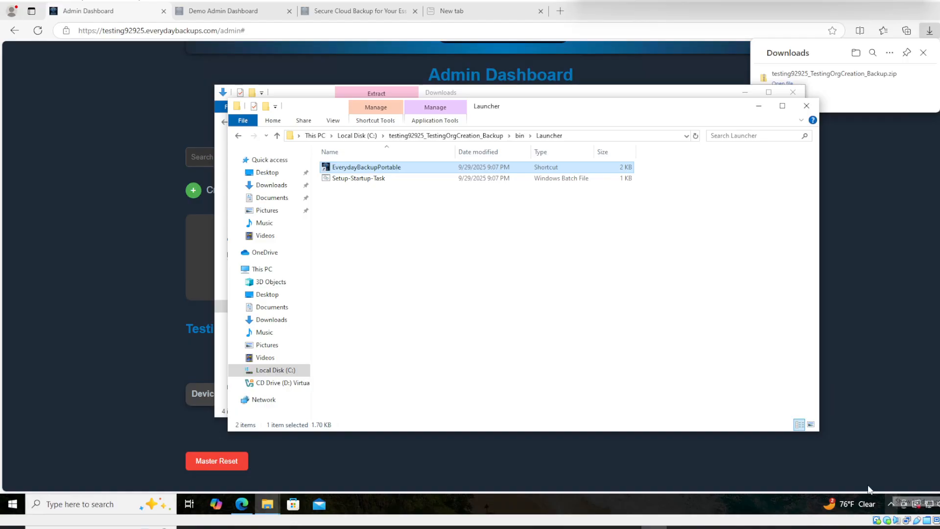
left_click(892, 507)
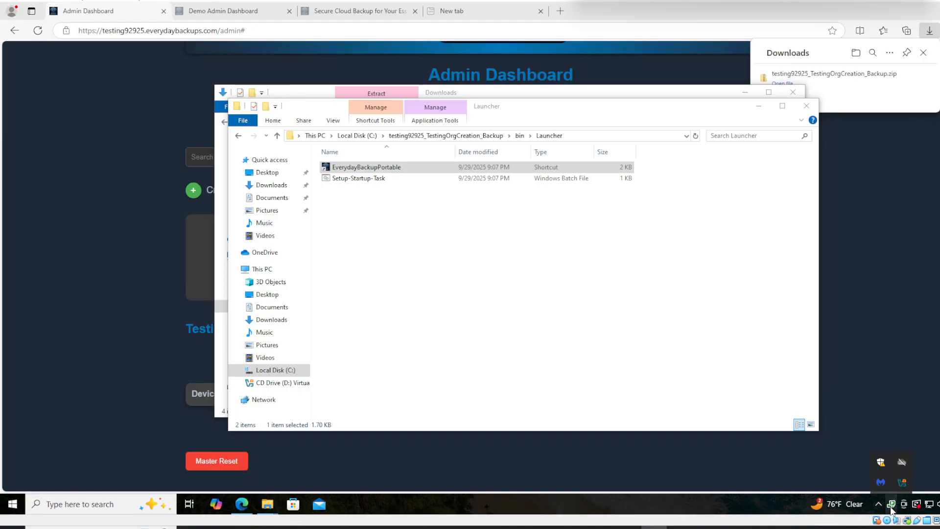
left_click(892, 508)
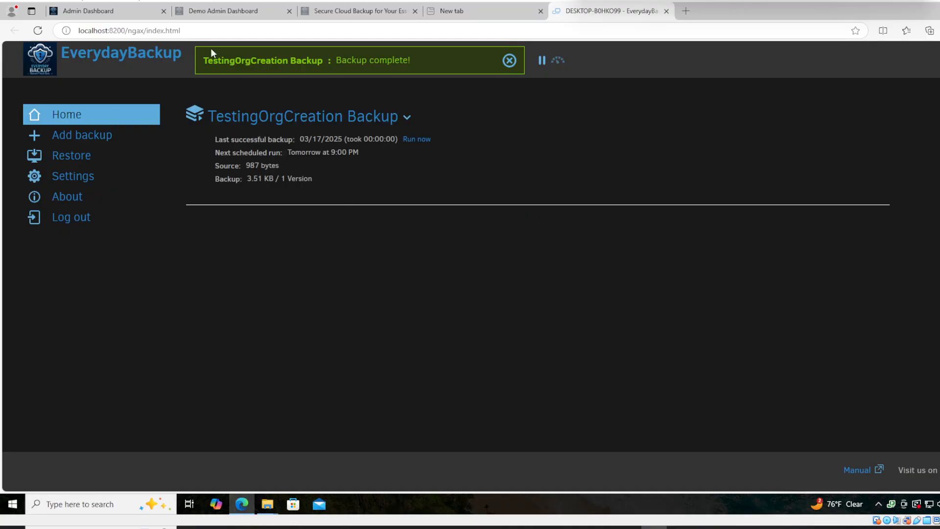
Run the TestingOrgCreation Backup job now in the local EverydayBackup client
left_click_drag(204, 60, 438, 68)
left_click(522, 133)
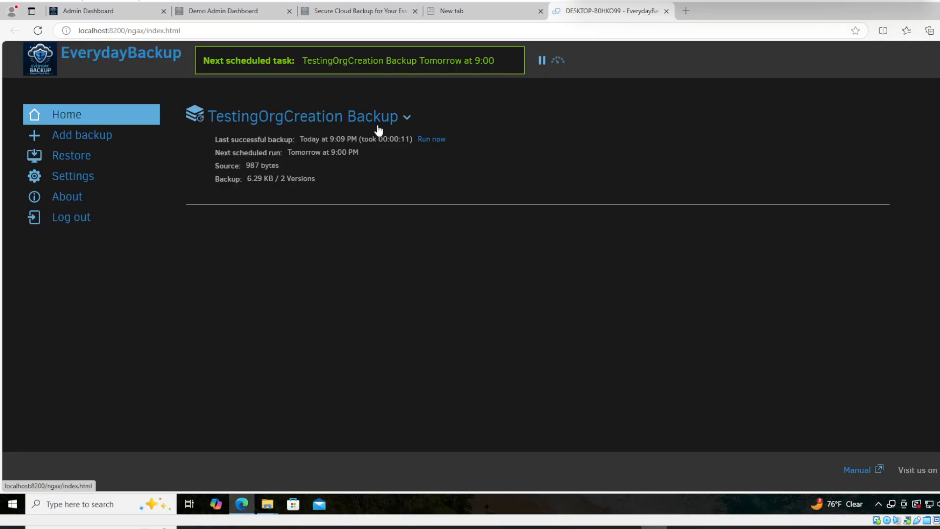
left_click(431, 141)
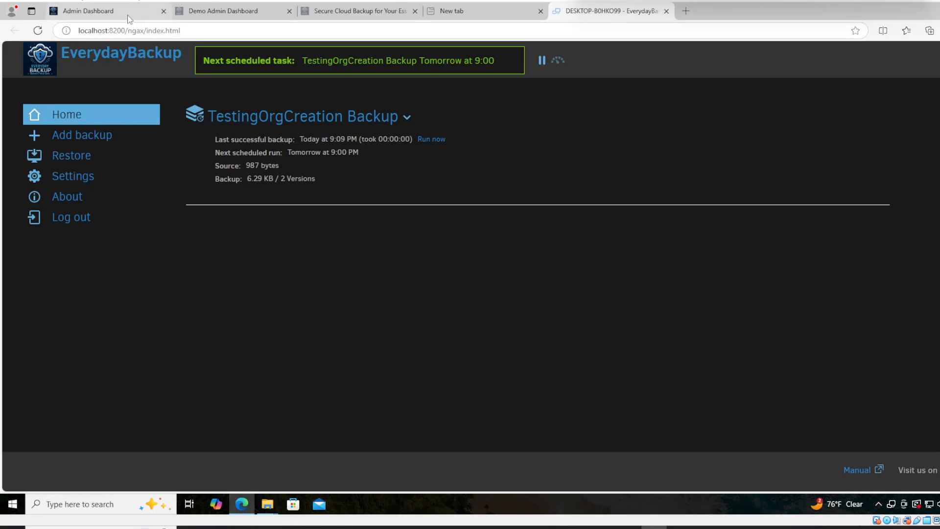
Reload the Admin Dashboard and assign DESKTOP-B0HKO99 to the TestingOrgCreation organization
left_click(90, 17)
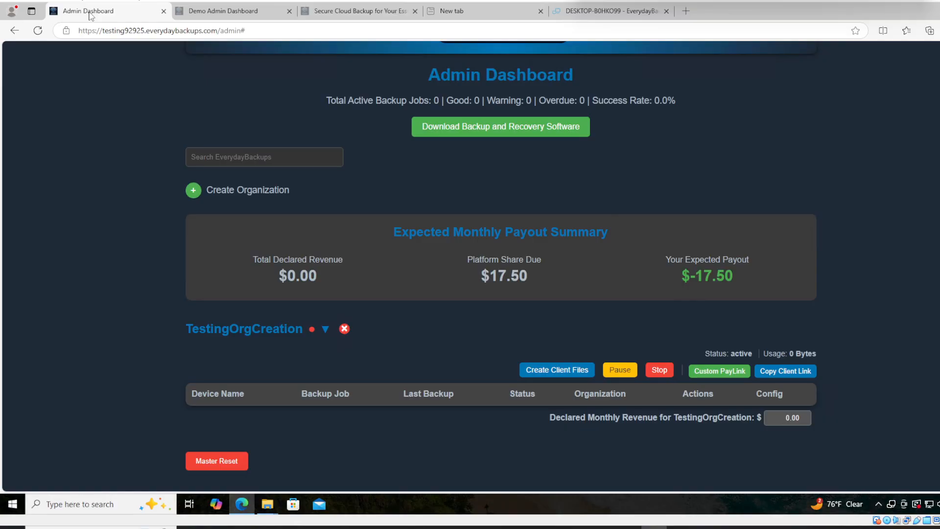
left_click(41, 33)
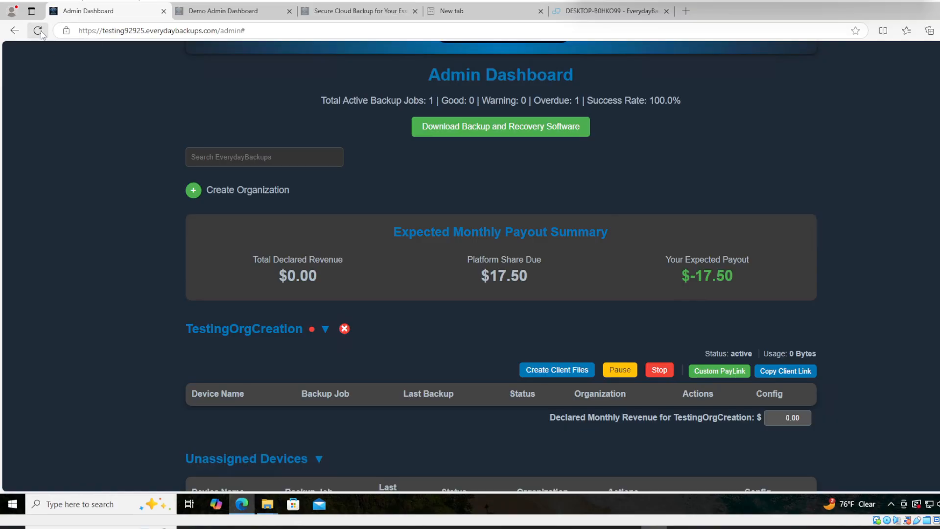
scroll(59, 123, "down", 3)
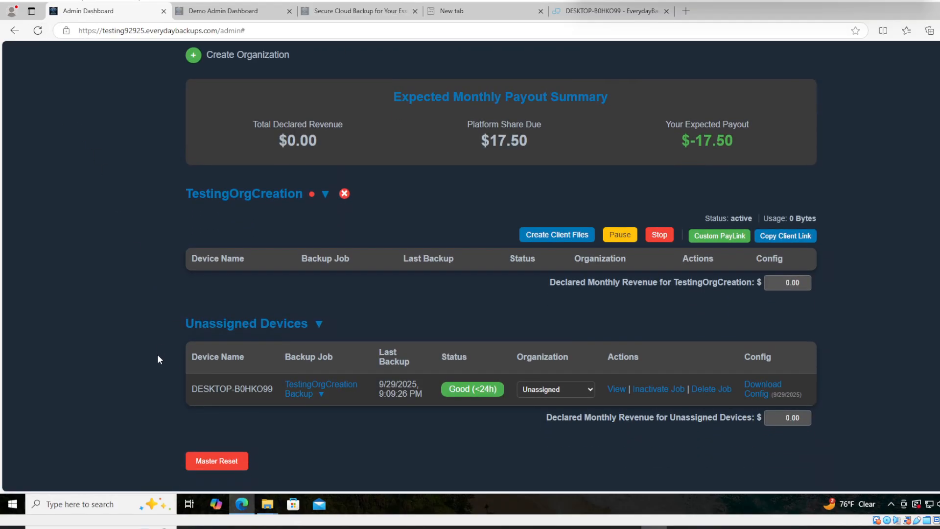
left_click_drag(192, 395, 275, 390)
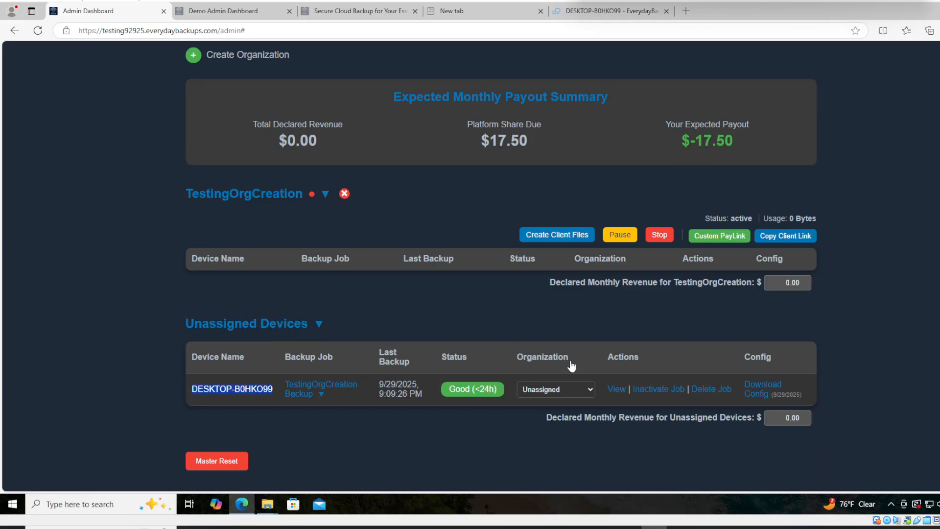
left_click(576, 390)
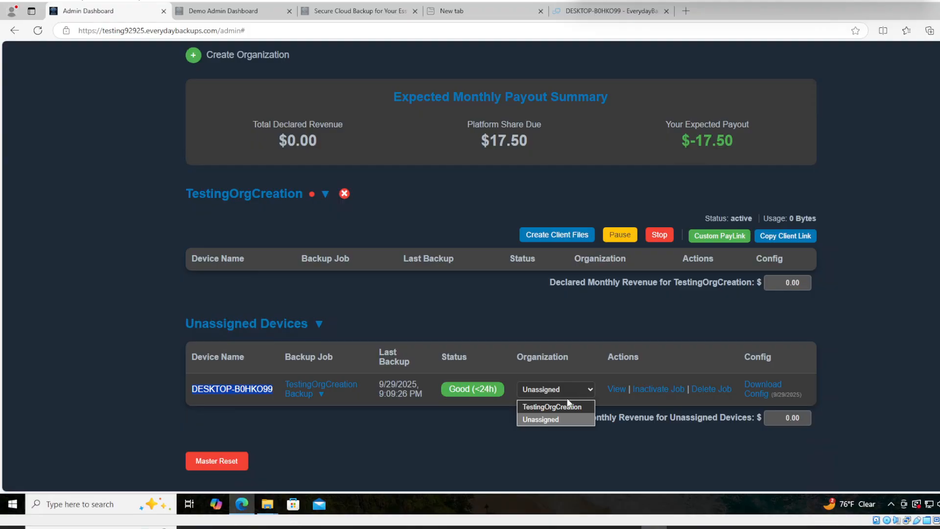
left_click(534, 407)
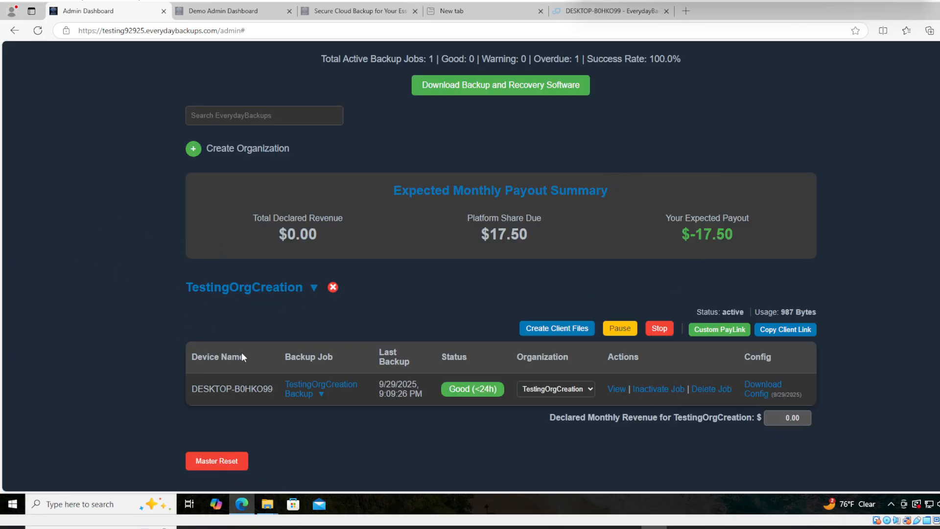
Expand the TestingOrgCreation device table and open DESKTOP-B0HKO99's backup history
left_click(314, 289)
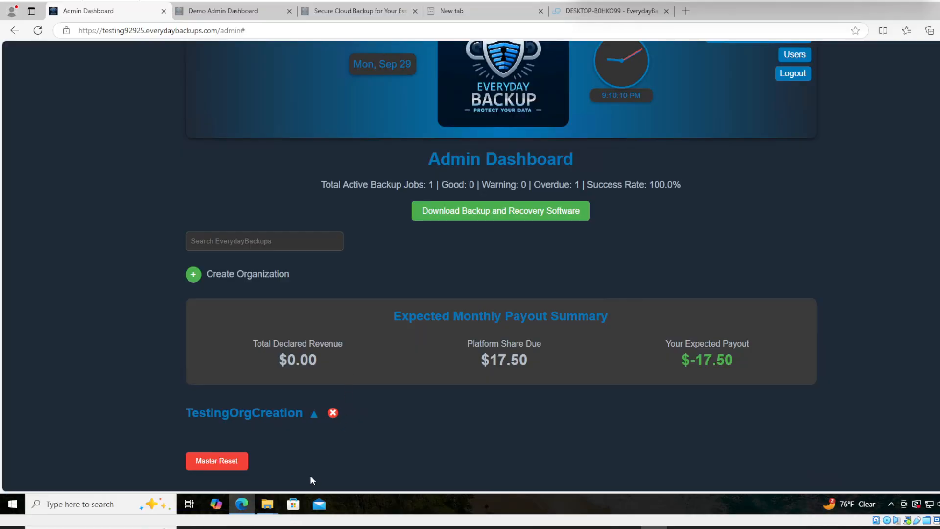
left_click(314, 415)
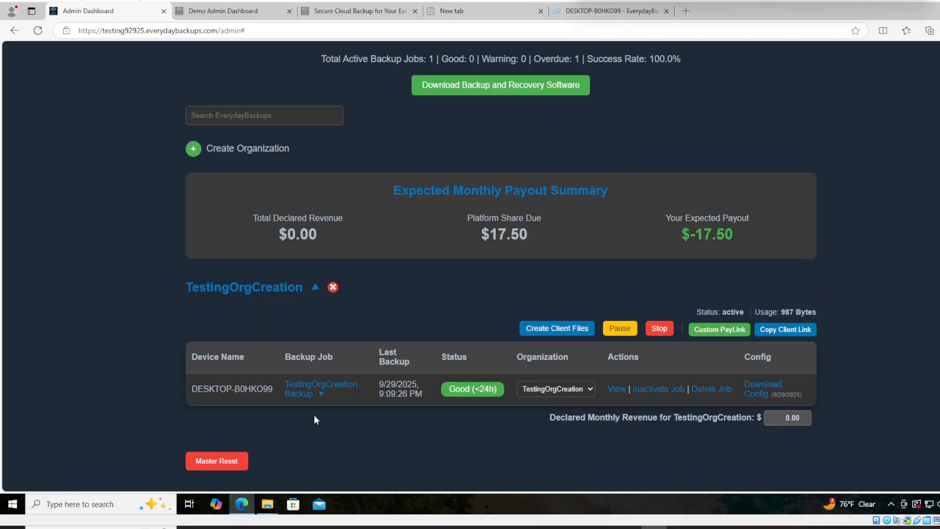
left_click(315, 291)
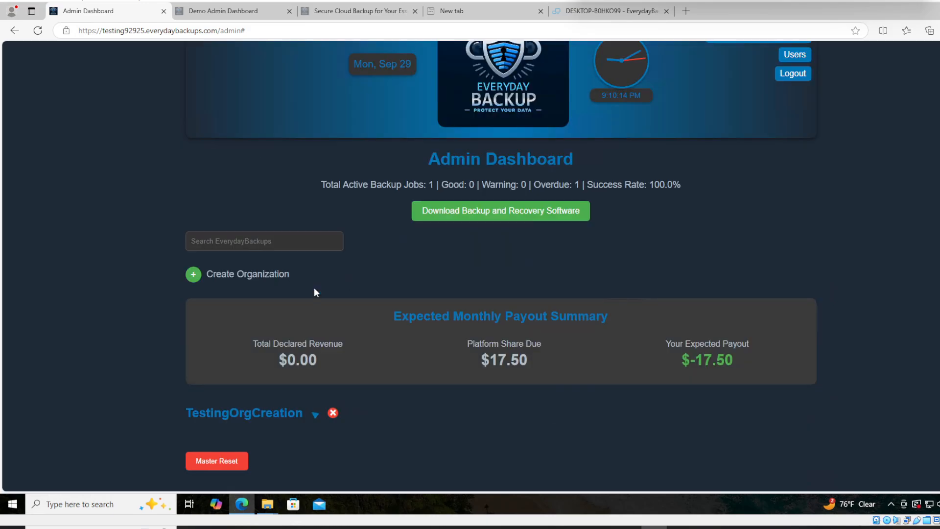
left_click(315, 414)
scroll(431, 247, "down", 2)
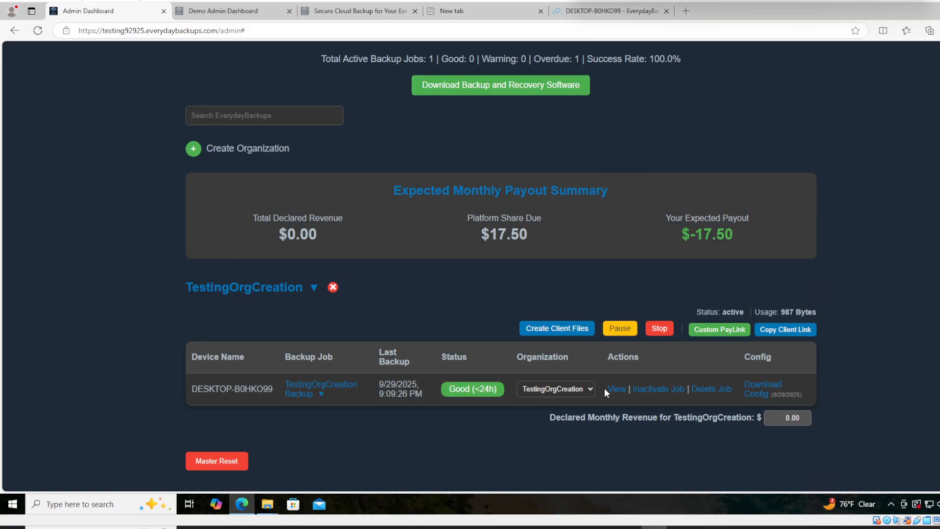
left_click(617, 390)
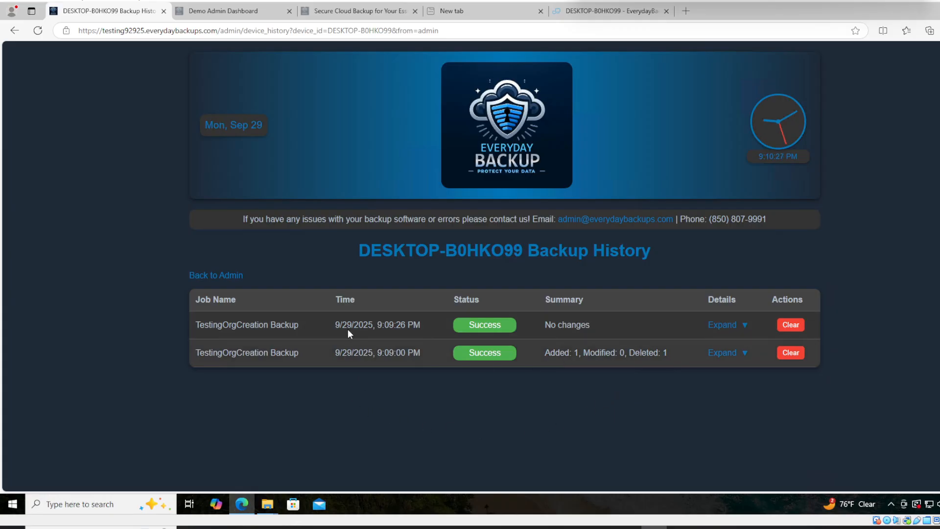
Expand the details of both 9:09 PM backup runs, then return to the admin dashboard
left_click_drag(389, 327, 453, 359)
left_click(724, 353)
left_click(742, 353)
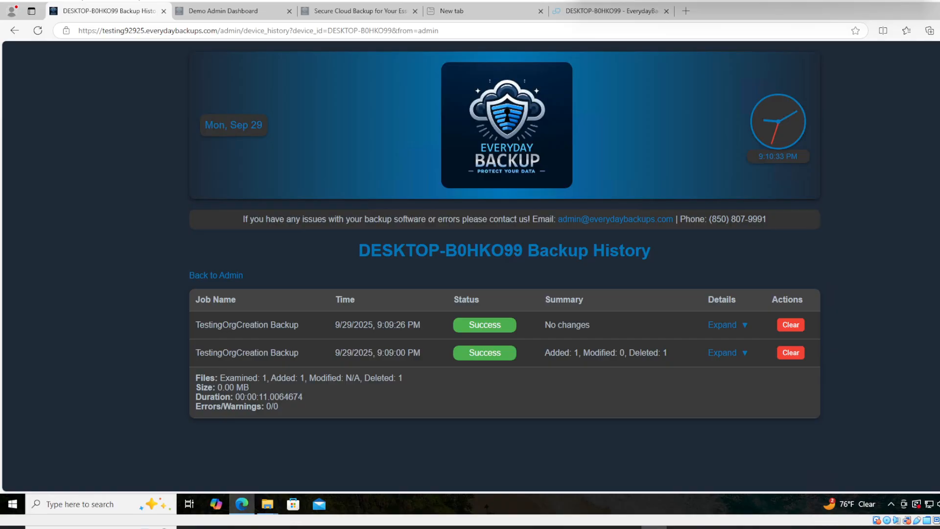
left_click_drag(252, 407, 288, 412)
left_click(288, 412)
left_click(728, 326)
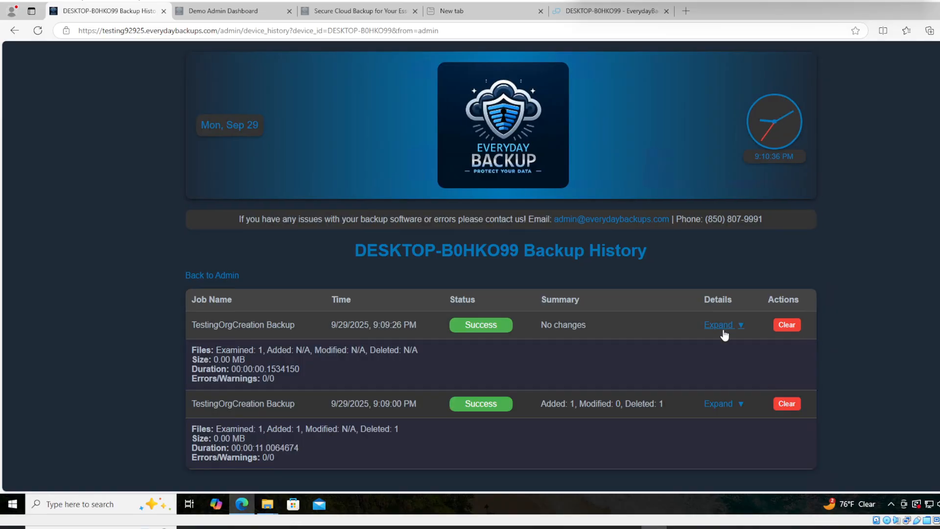
left_click(212, 277)
scroll(362, 314, "down", 4)
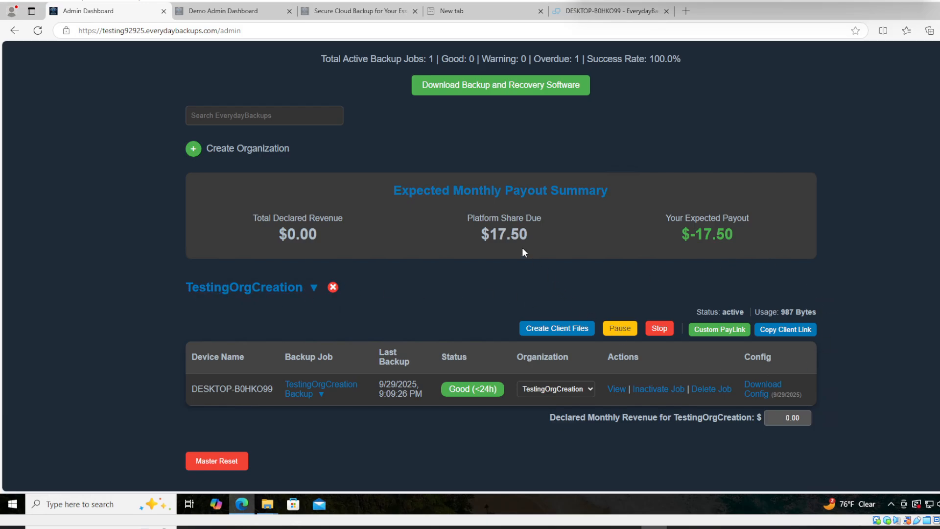
Start a custom PayLink for TestingOrgCreation and accept the 45.00 amount
left_click_drag(465, 214, 534, 239)
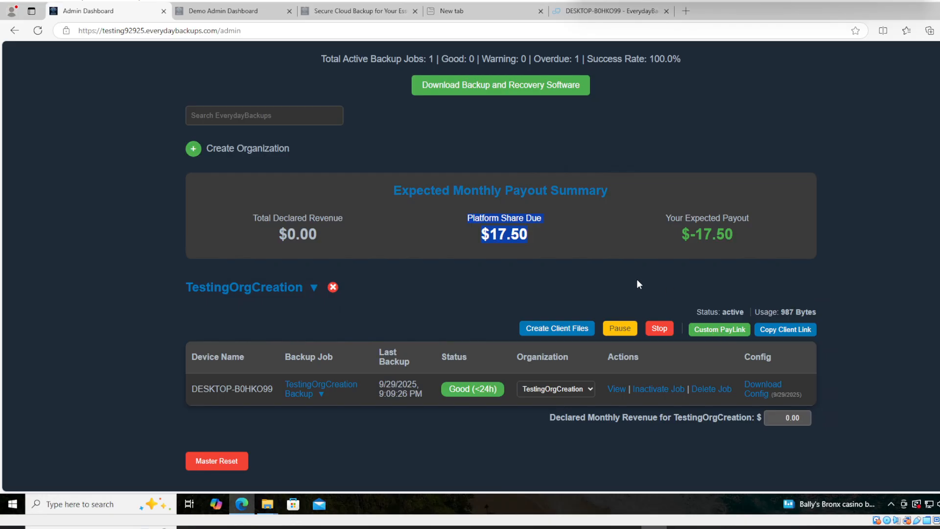
left_click(720, 332)
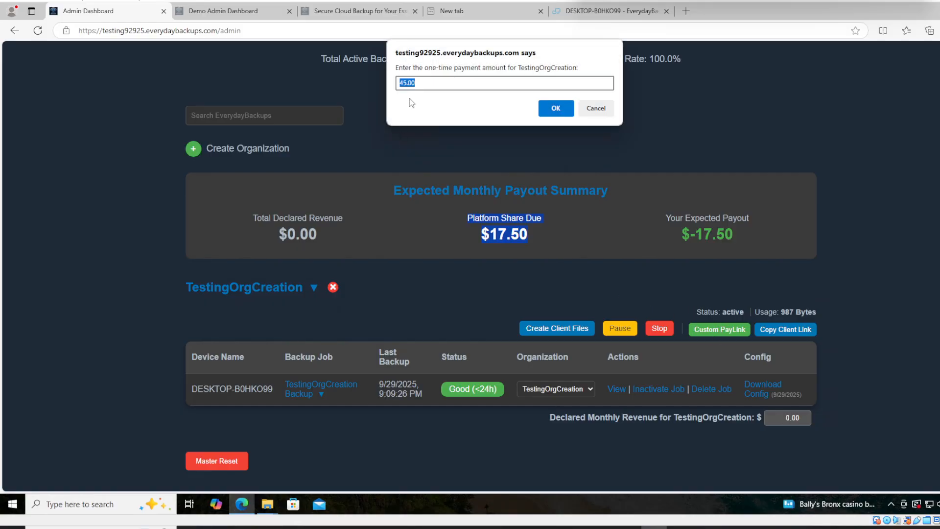
left_click(417, 83)
left_click(417, 83)
left_click(557, 111)
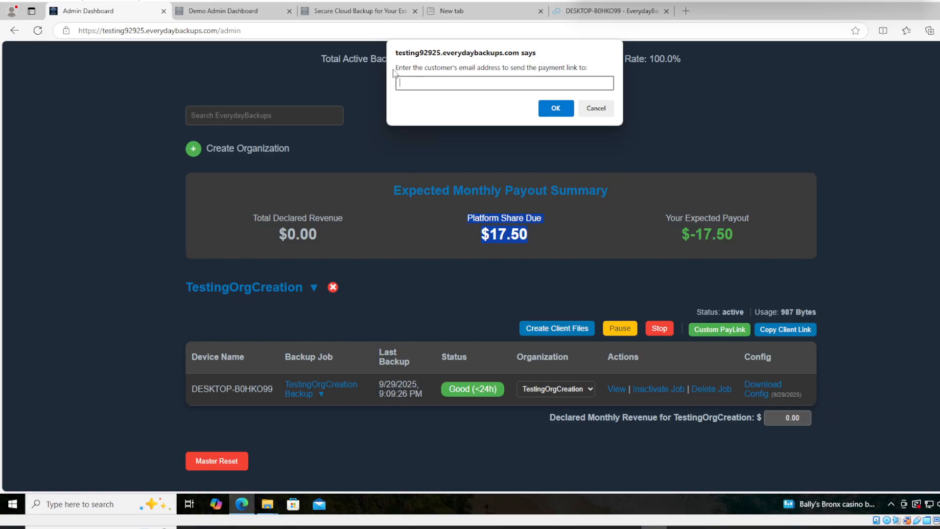
Enter the customer's e-mail, send the payment link, and dismiss the confirmation
left_click_drag(396, 67, 588, 68)
left_click(588, 68)
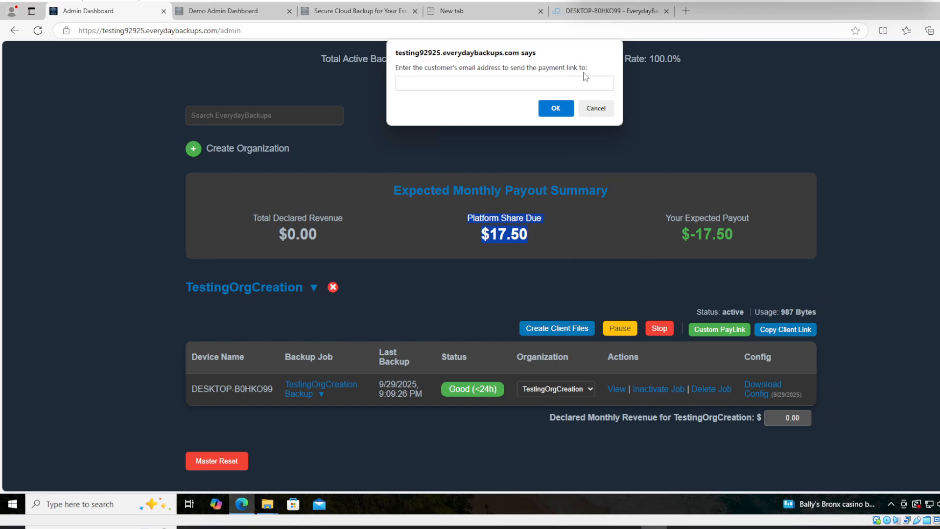
left_click(505, 84)
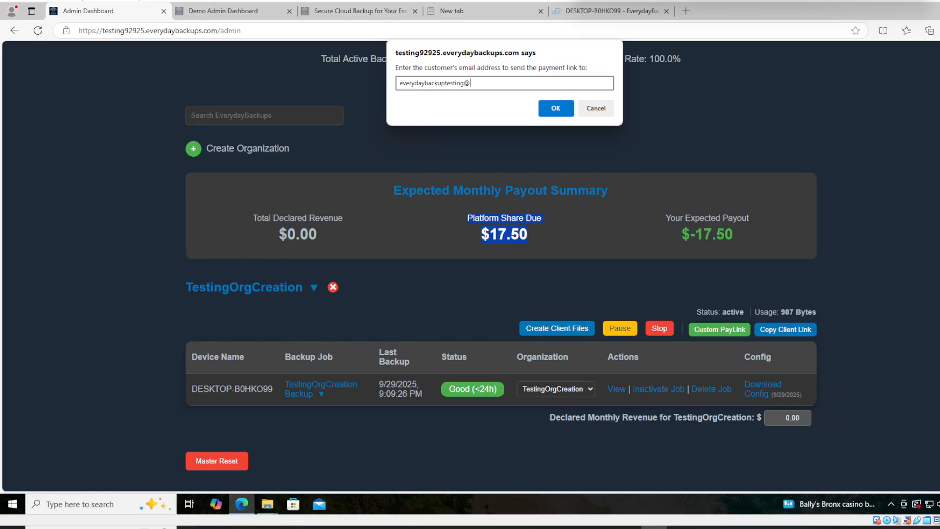
left_click(546, 105)
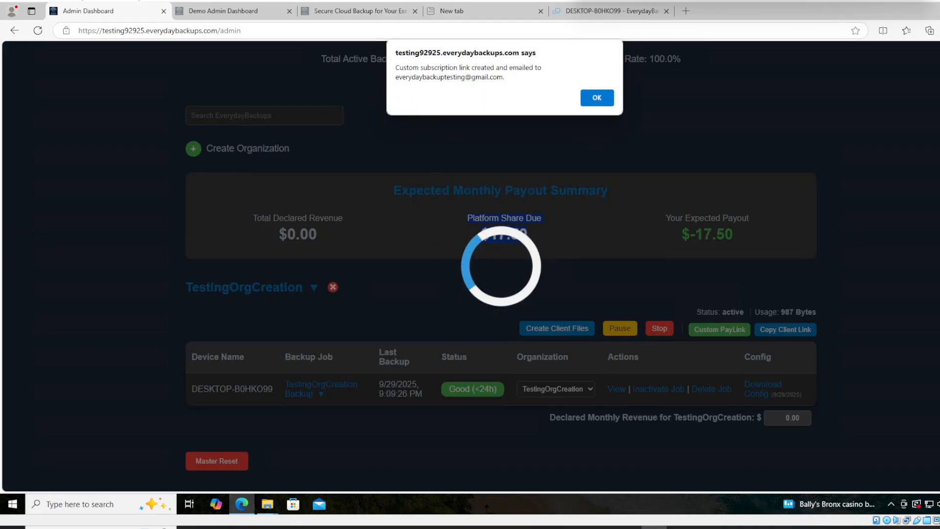
left_click(599, 98)
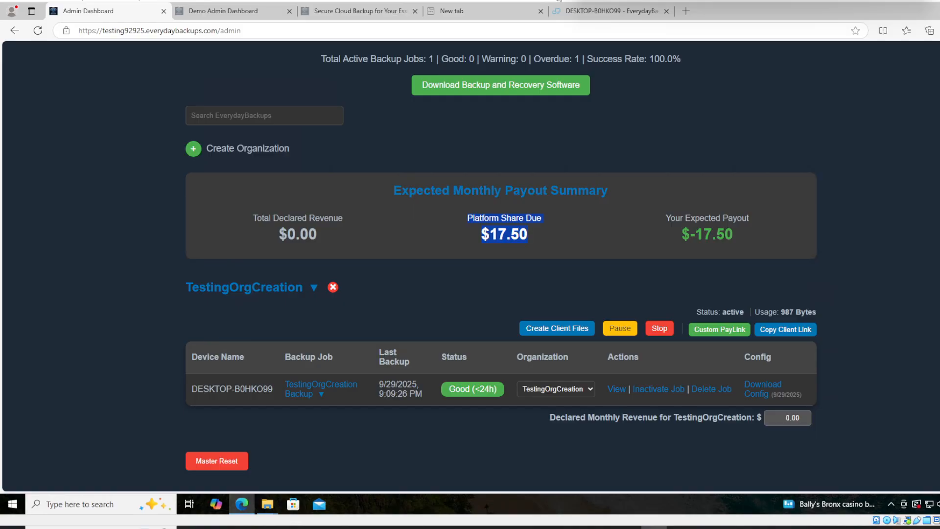
Open a new browser tab and begin typing the admin site address
left_click(686, 11)
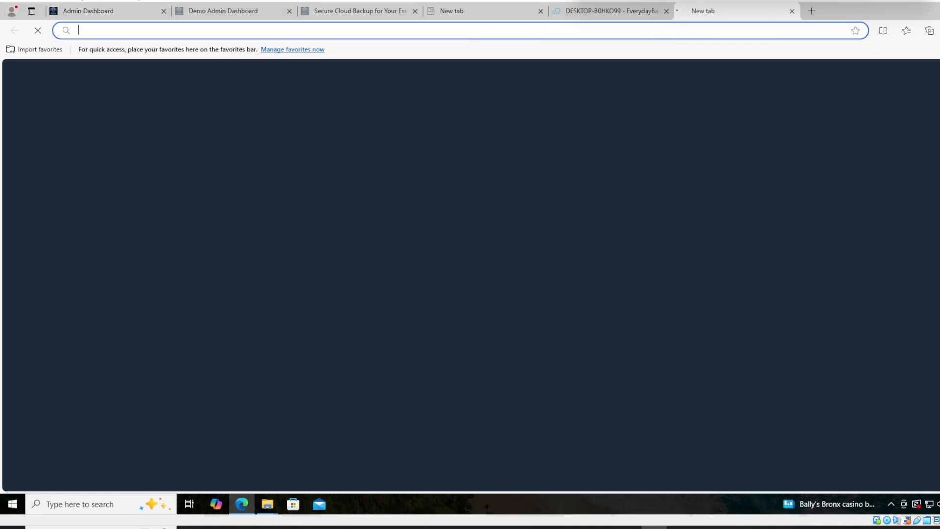
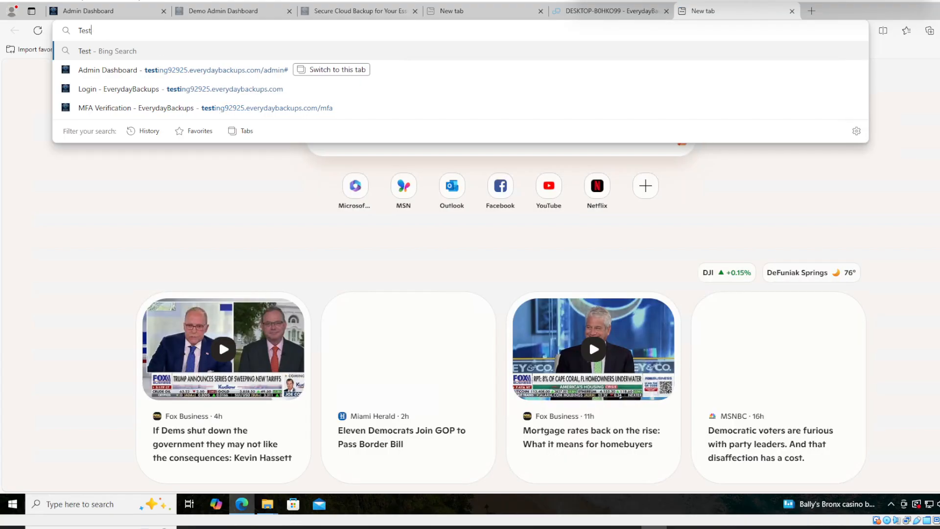
In Gmail, review the subscription email's provider, customer TestingOrgCreation and amount
left_click_drag(0, 10, 515, 0)
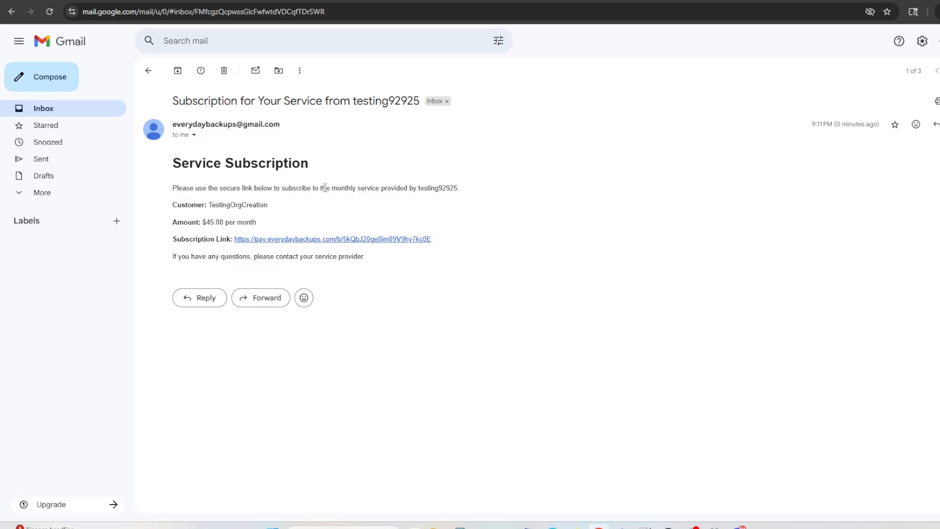
left_click_drag(399, 188, 458, 189)
left_click(462, 188)
left_click(355, 189)
left_click_drag(173, 208, 211, 206)
left_click(221, 217)
left_click_drag(210, 205, 279, 209)
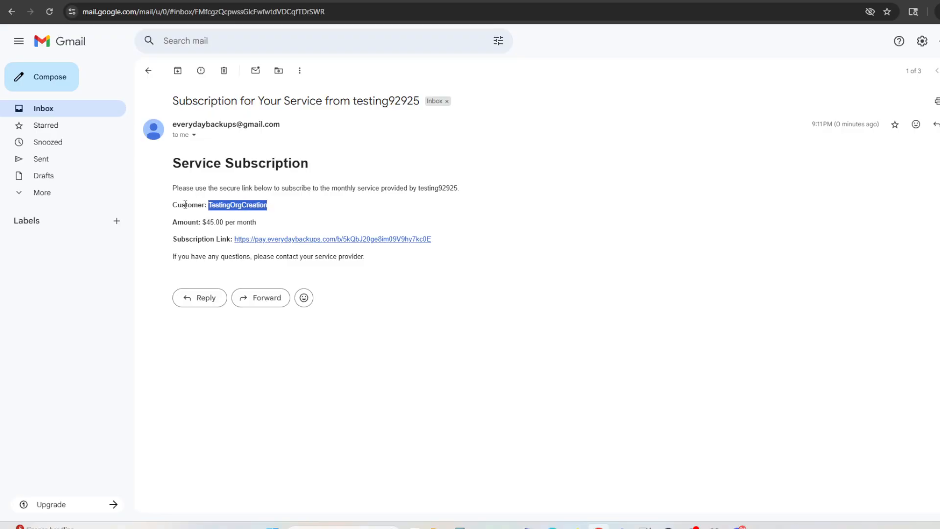
left_click_drag(207, 223, 216, 223)
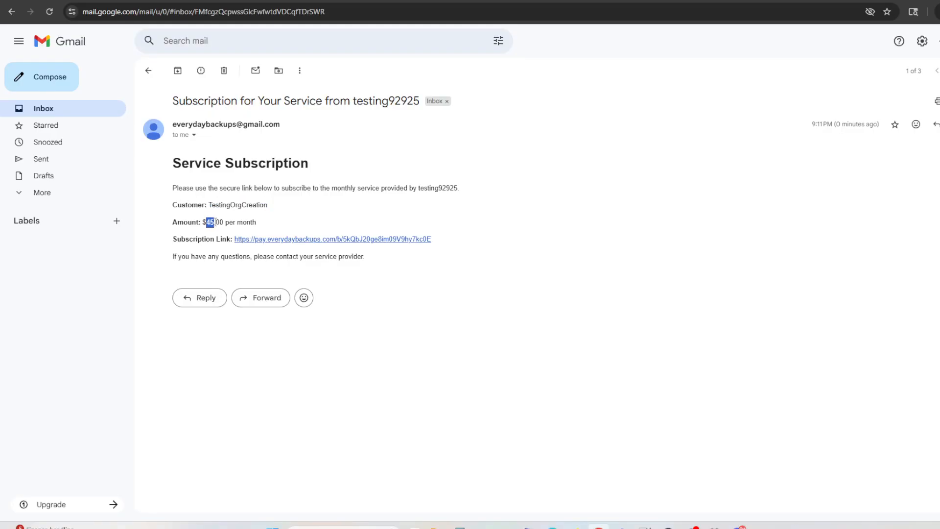
left_click(217, 223)
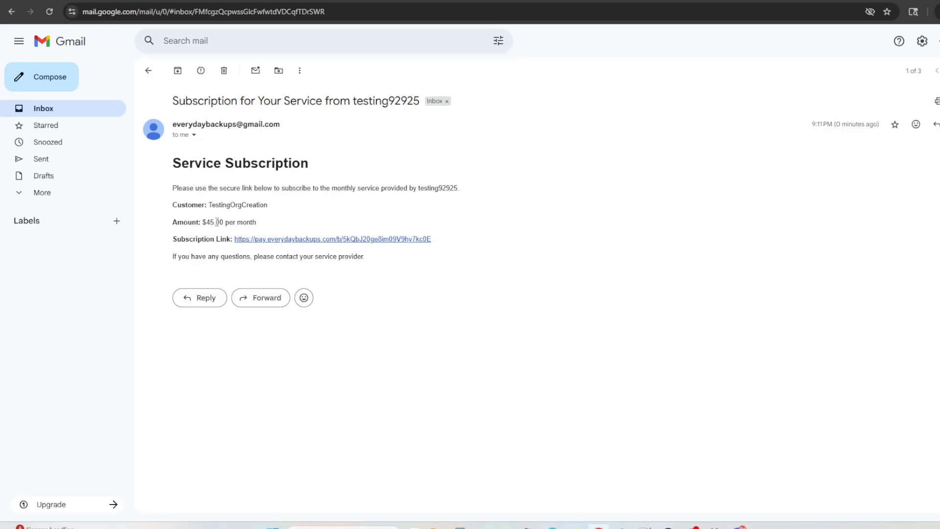
Review the $45.00-per-month Stripe checkout from the subscription link, then shrink its window
left_click(323, 239)
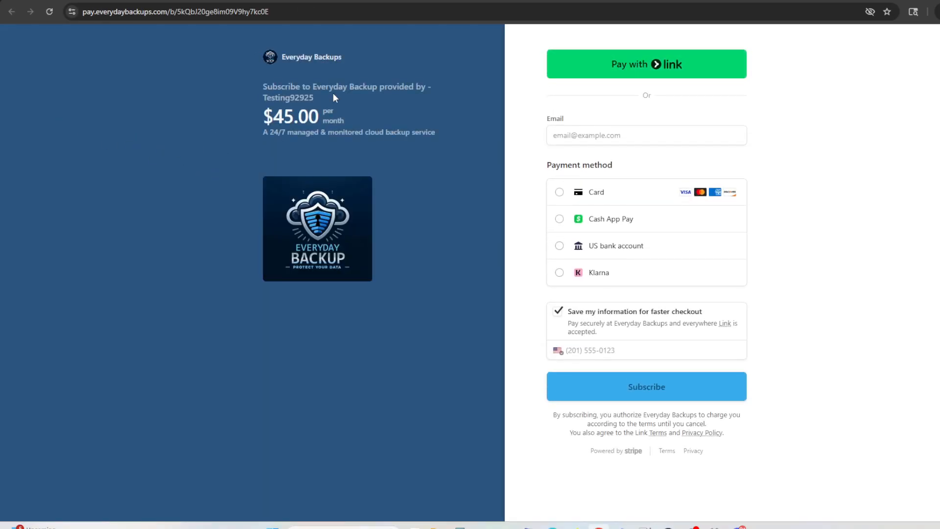
left_click_drag(263, 86, 373, 92)
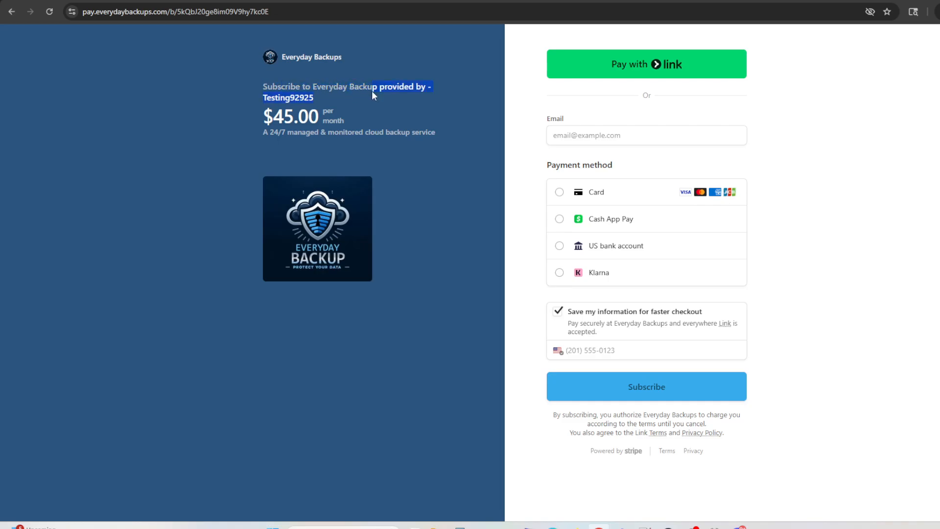
left_click(313, 98)
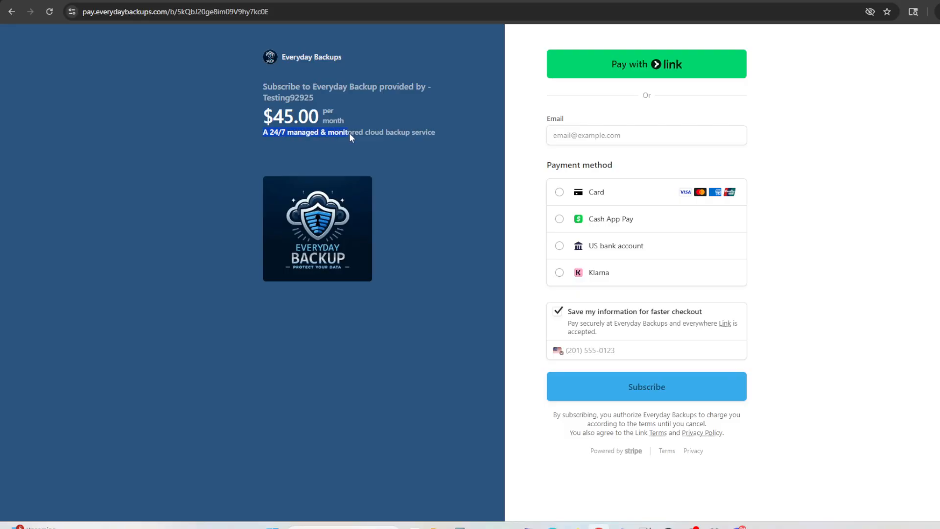
left_click_drag(350, 133, 389, 132)
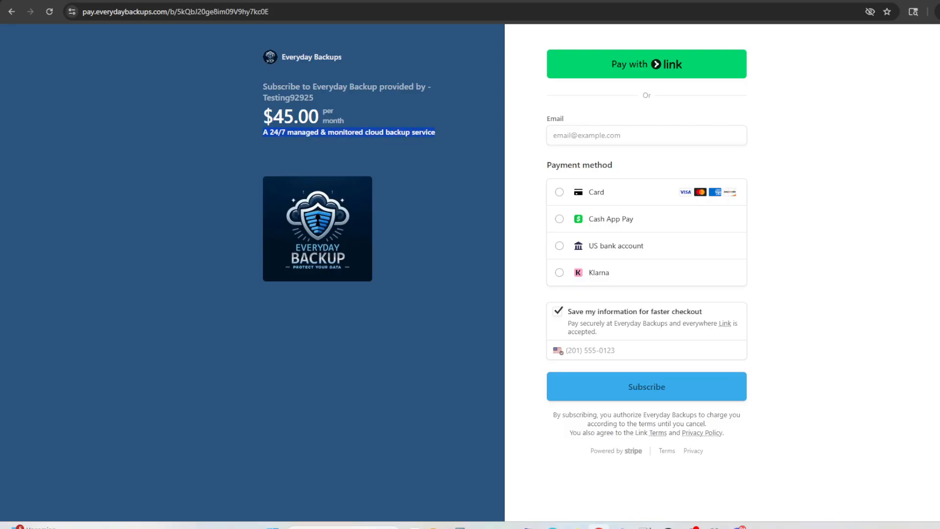
left_click_drag(679, 0, 0, 5)
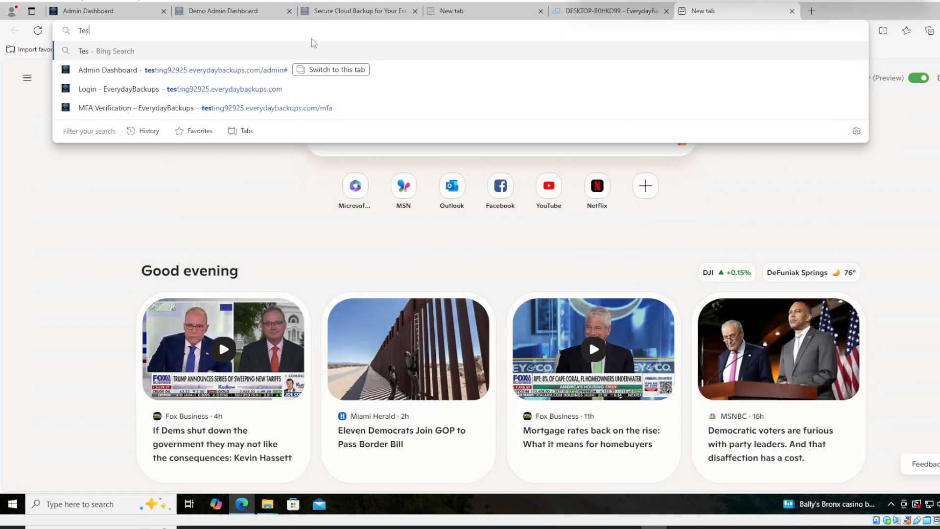
Return to the Admin Dashboard and check the $17.50 platform share due
left_click(139, 14)
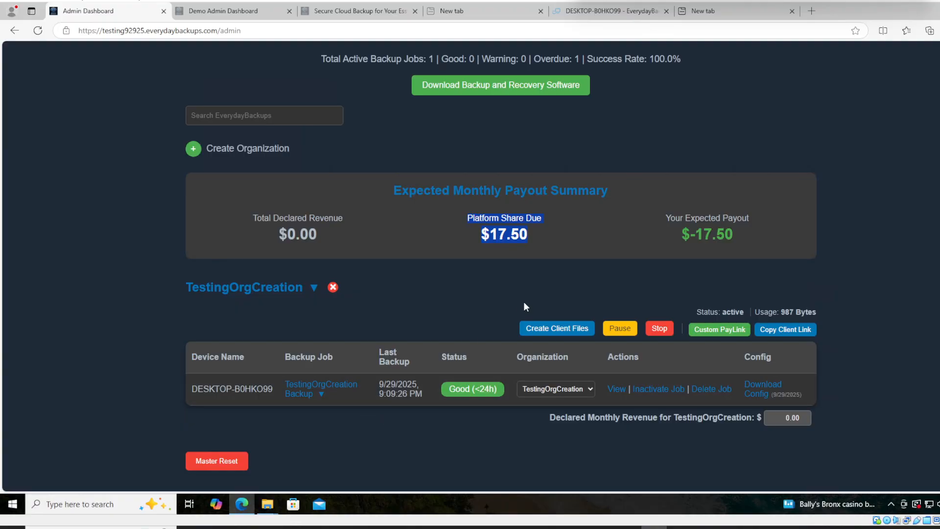
left_click(533, 283)
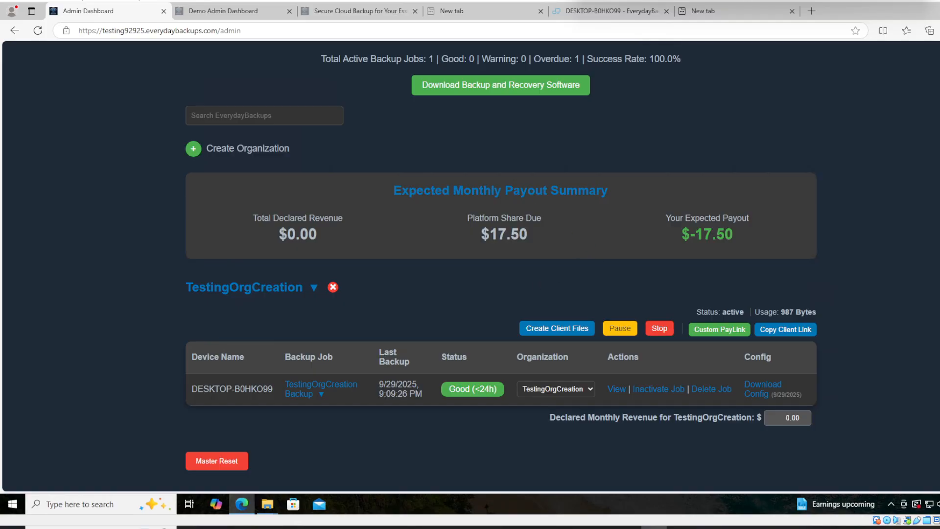
left_click_drag(490, 234, 511, 240)
left_click(511, 240)
Inspect the organization's storage usage figure of 987 on the dashboard
left_click_drag(754, 310, 817, 312)
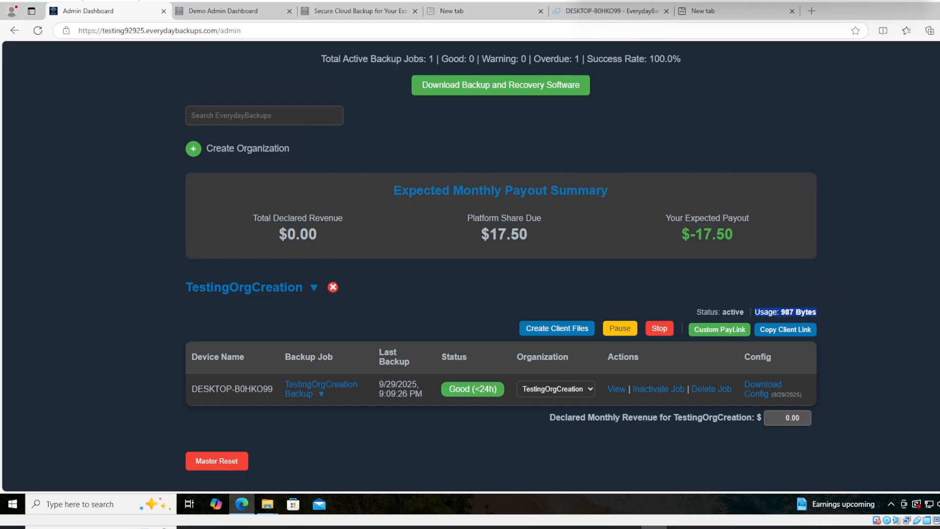
left_click(823, 312)
double_click(788, 313)
left_click(833, 315)
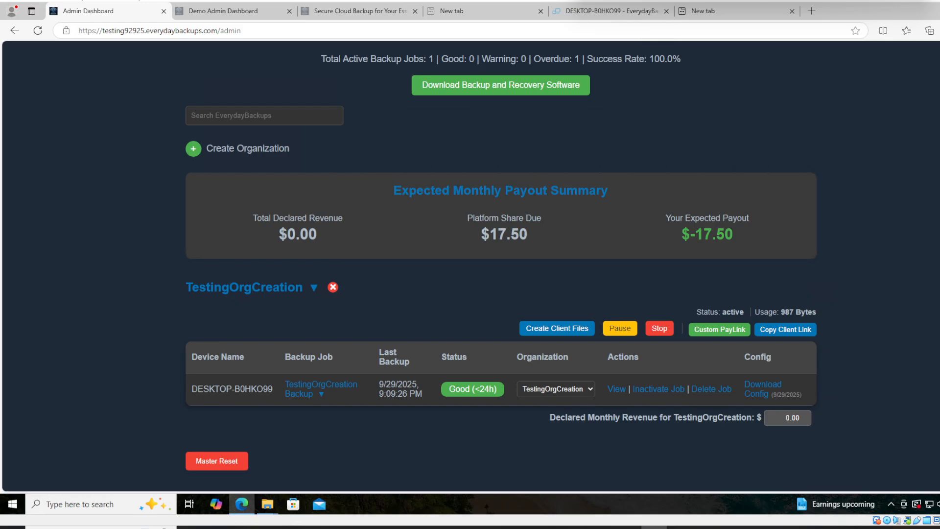
left_click_drag(781, 312, 799, 313)
left_click(828, 314)
left_click(406, 293)
scroll(812, 360, "up", 4)
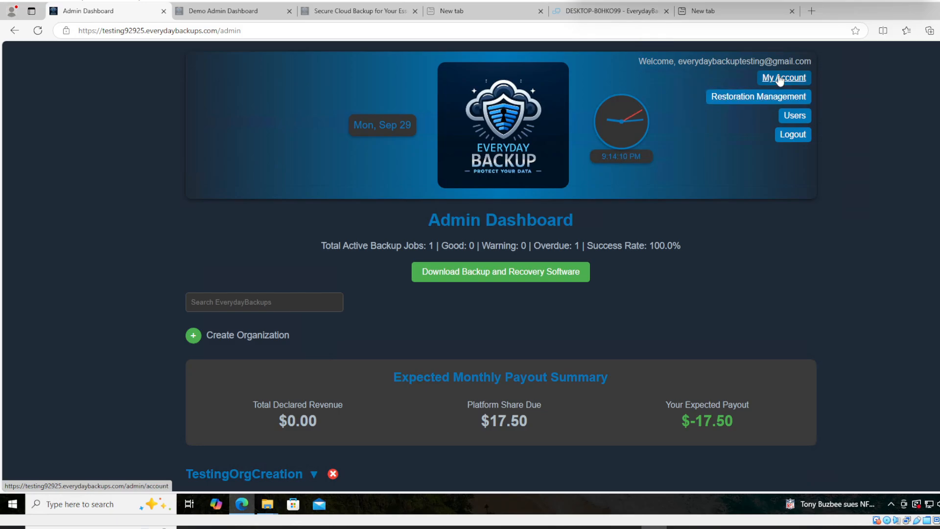
On Restoration Management, try searching configurations for 'Test' and 'Beach', then clear the search
left_click(753, 102)
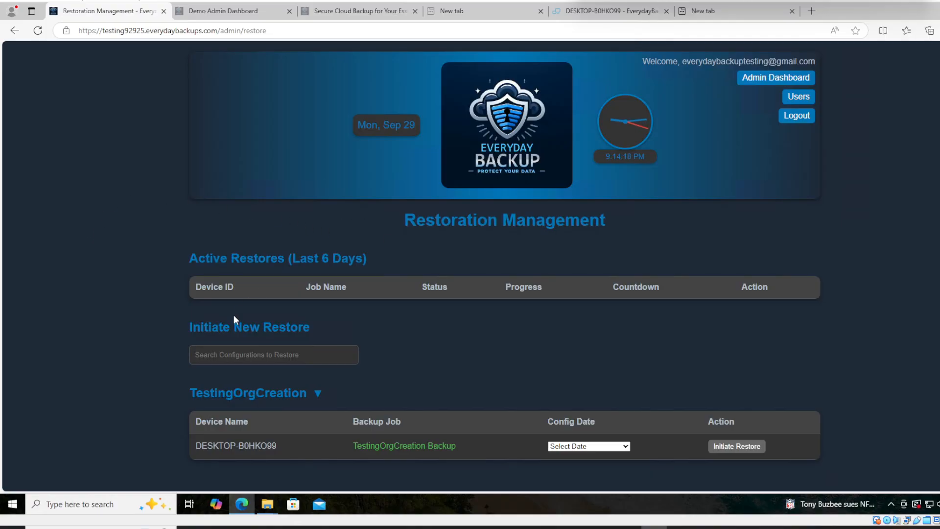
left_click(235, 354)
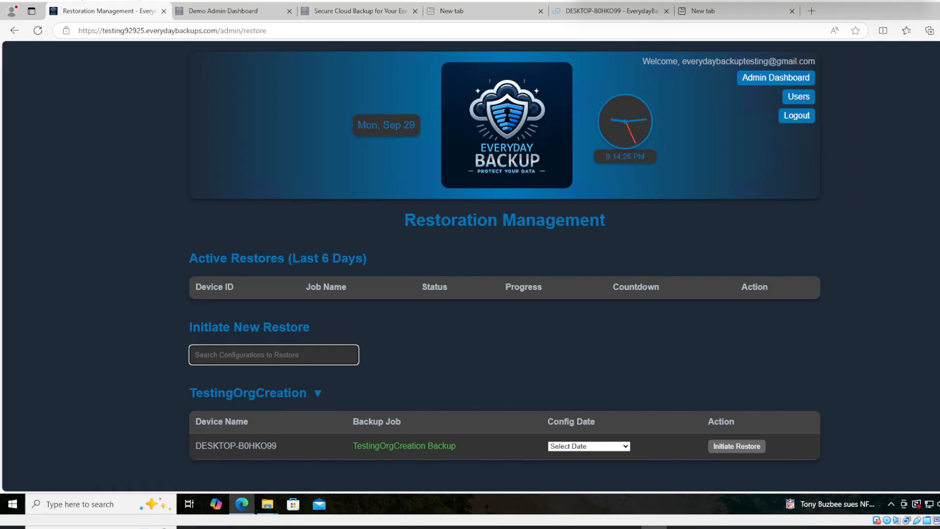
type("Test")
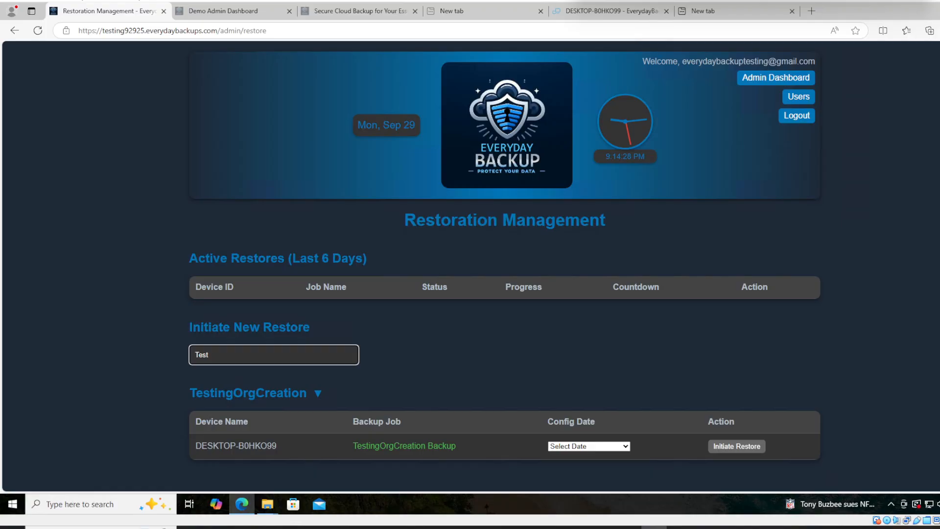
key("ctrl+a")
key("BackSpace")
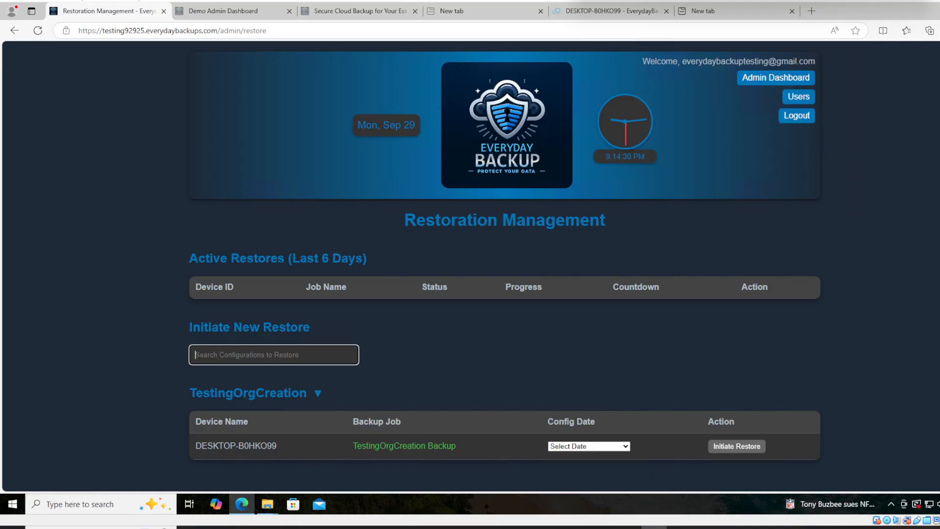
type("Beach")
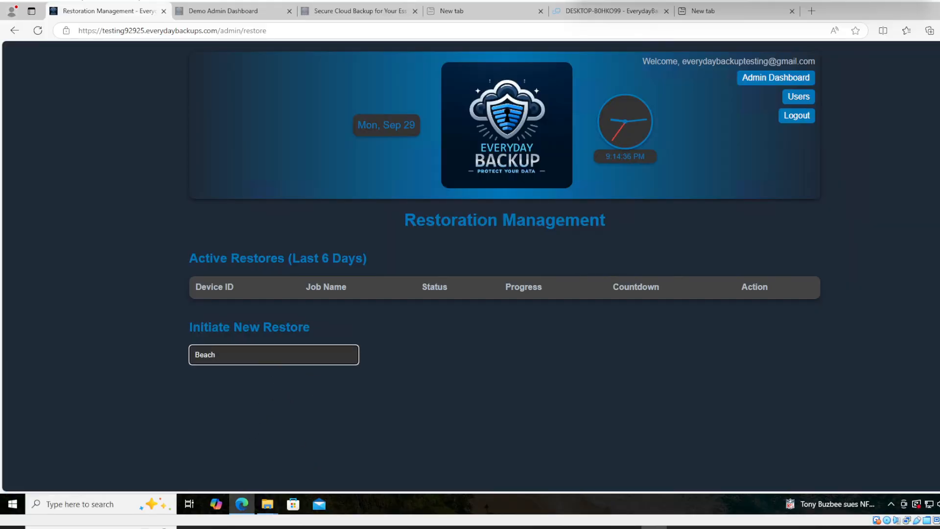
key("BackSpace")
key("BackSpace")
key("BackSpace")
key("BackSpace")
key("BackSpace")
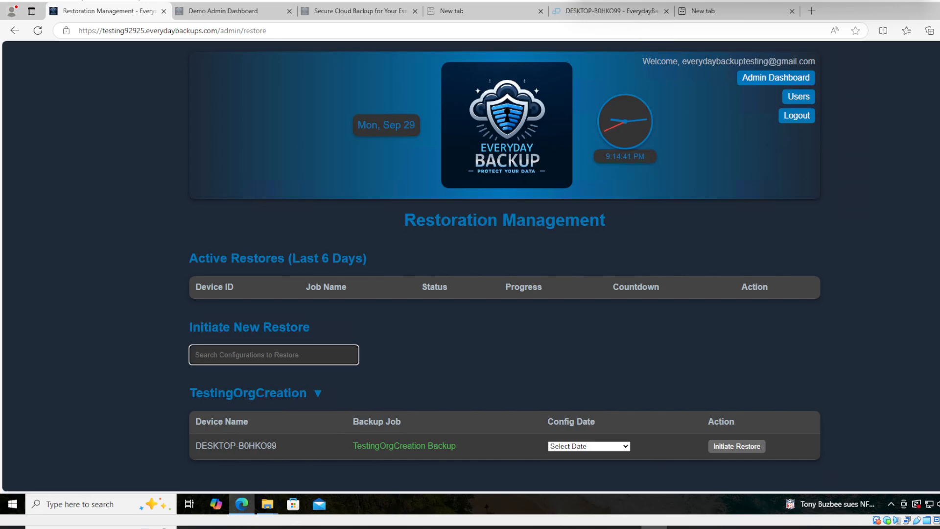
Open the Config Date dropdown for DESKTOP-B0HKO99's TestingOrgCreation Backup
left_click_drag(196, 446, 201, 446)
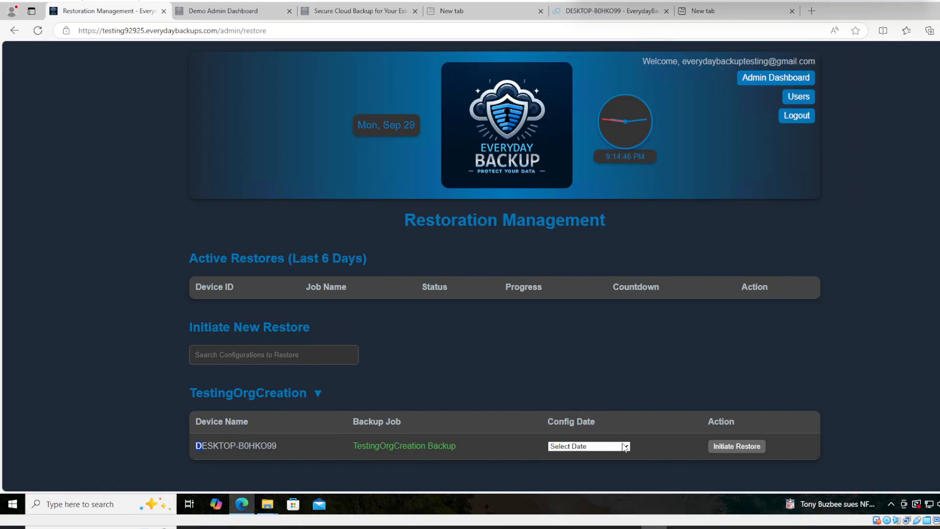
left_click(593, 445)
left_click(579, 446)
left_click(596, 458)
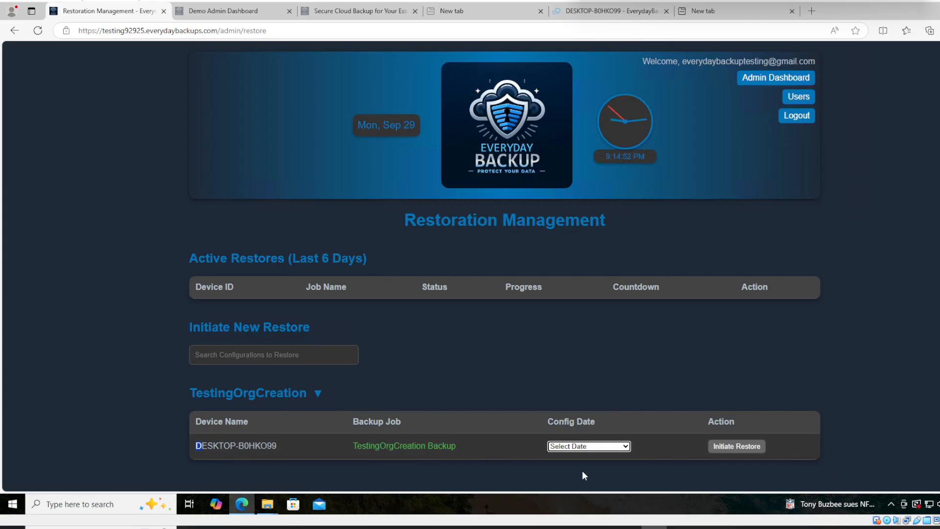
left_click(592, 447)
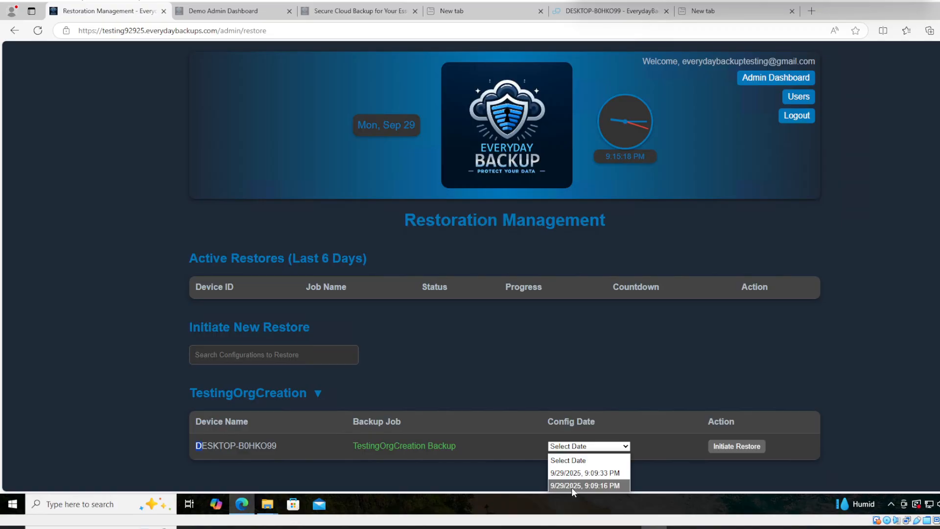
Restore from the 9/29/2025 9:09:33 PM config and dismiss the resulting error
left_click(612, 474)
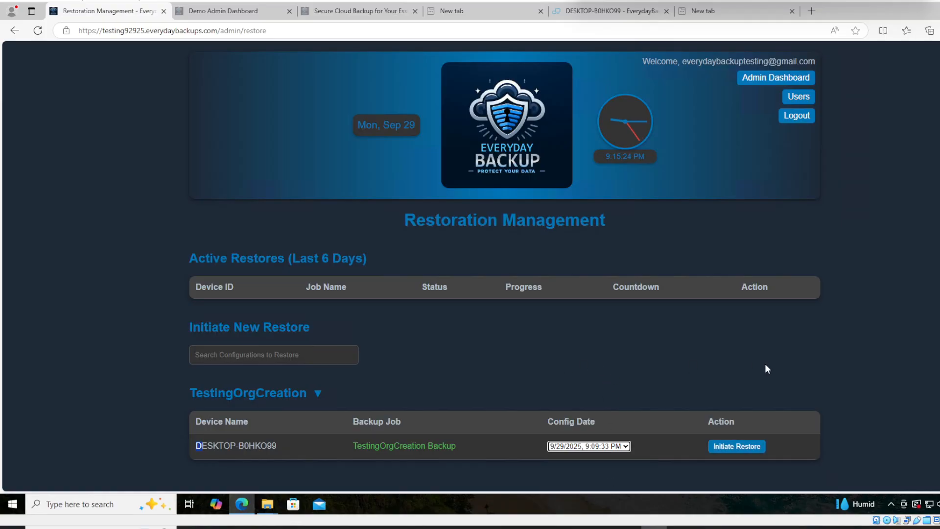
left_click(737, 447)
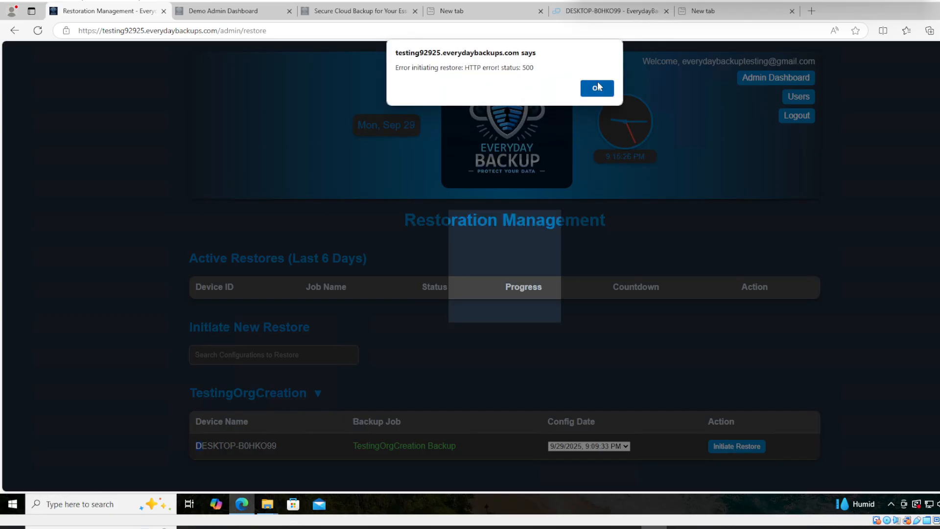
left_click(597, 87)
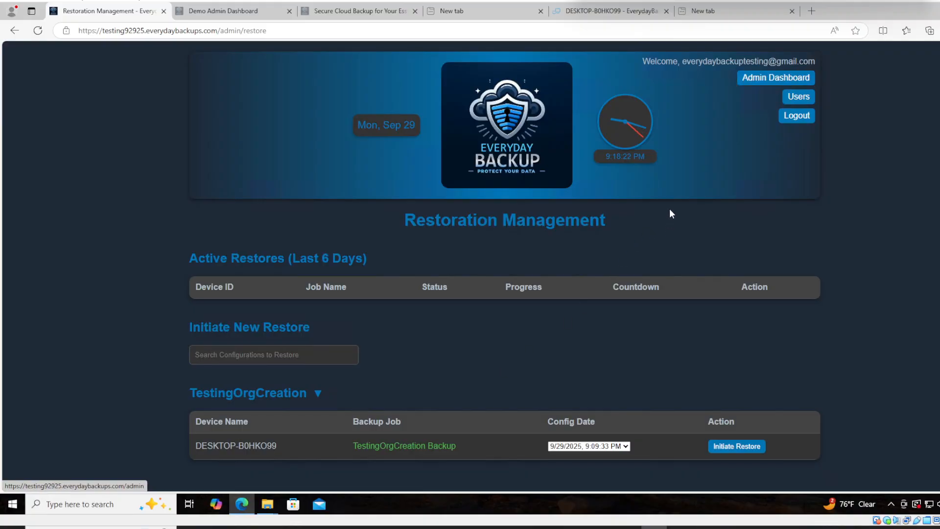
left_click(770, 81)
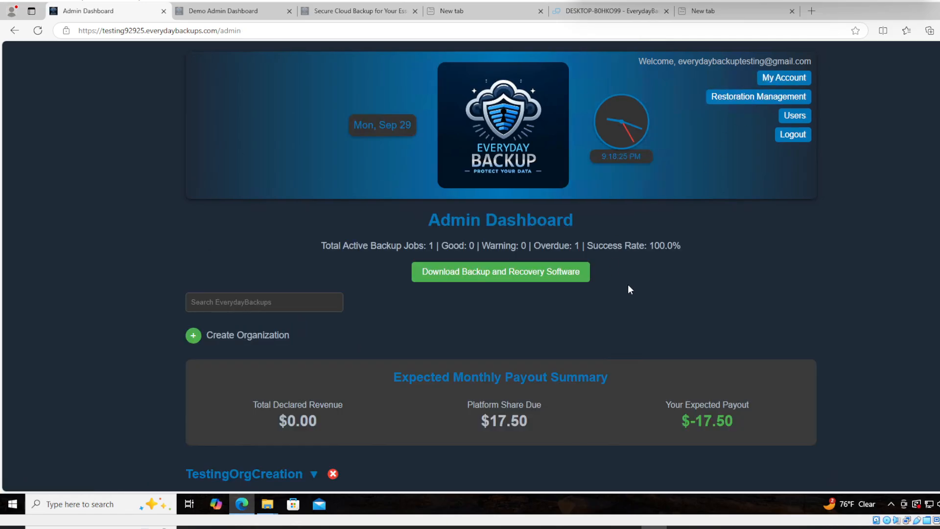
scroll(760, 252, "down", 2)
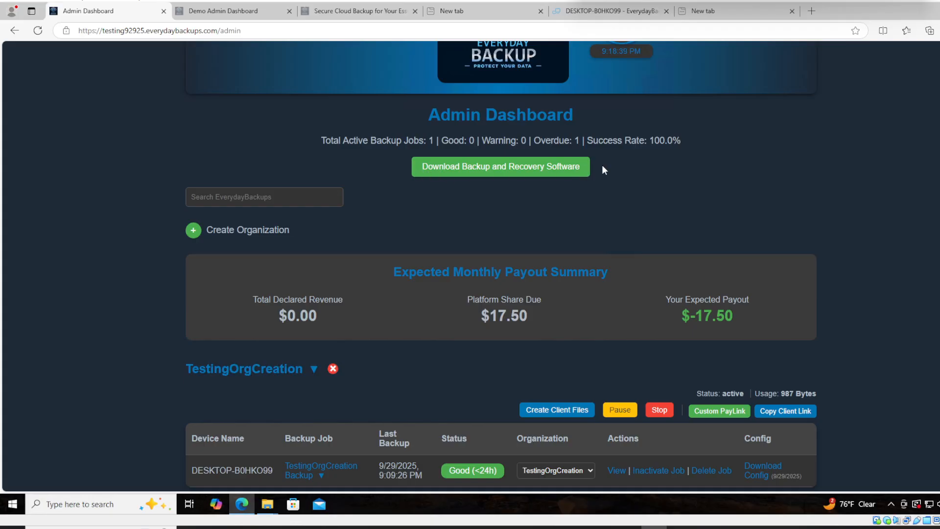
left_click_drag(473, 300, 539, 316)
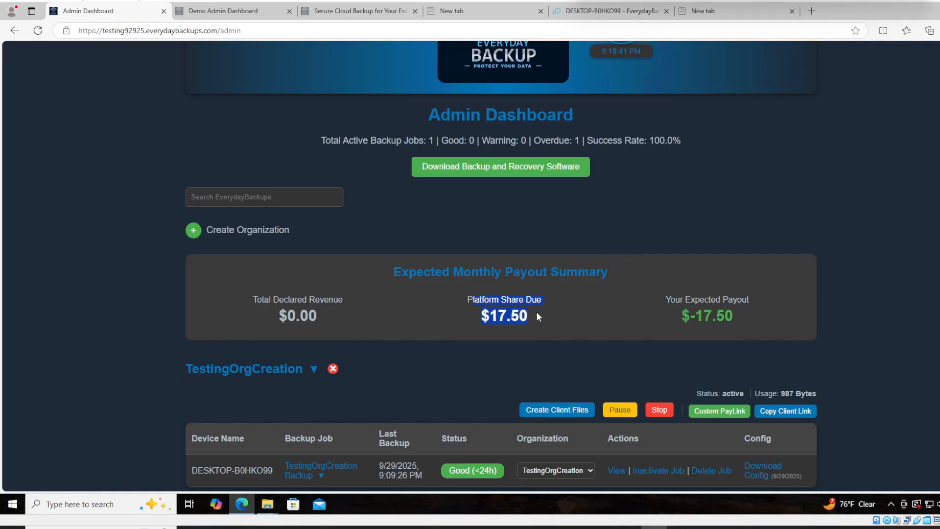
left_click(544, 319)
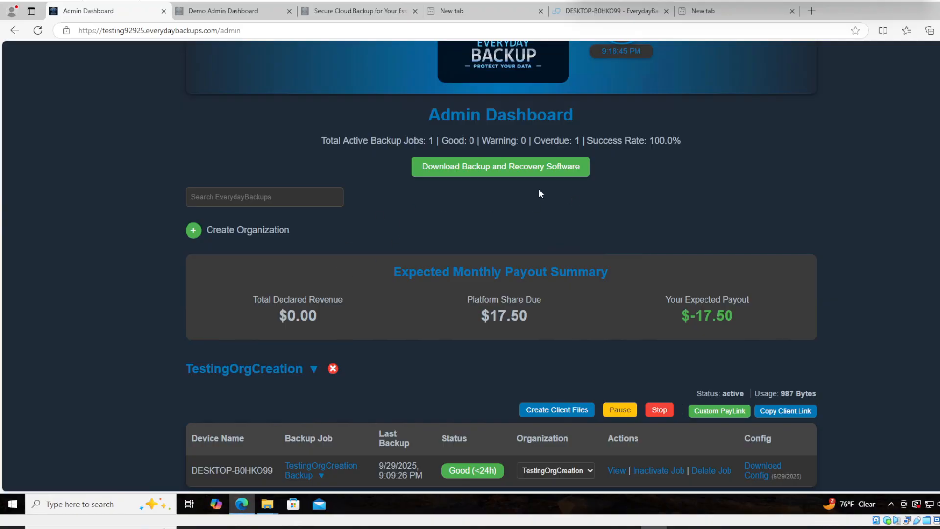
left_click_drag(319, 139, 434, 142)
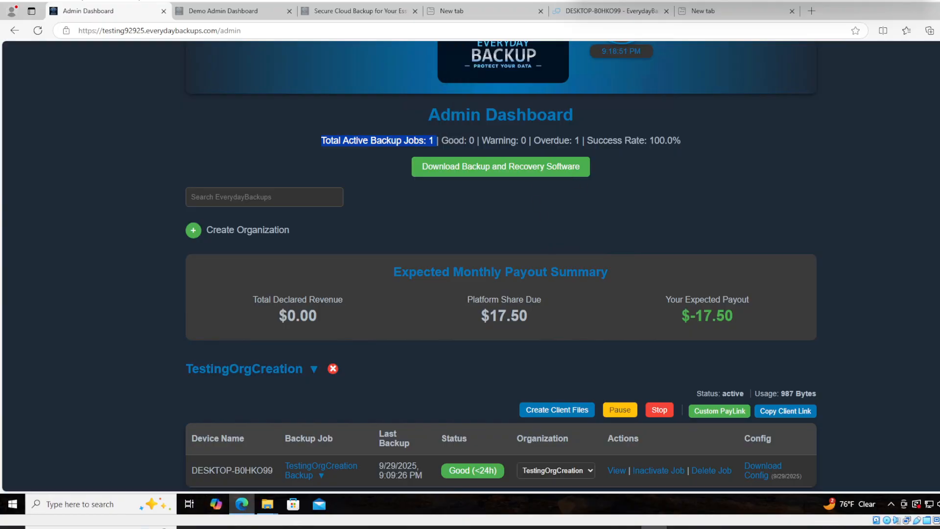
scroll(627, 254, "down", 2)
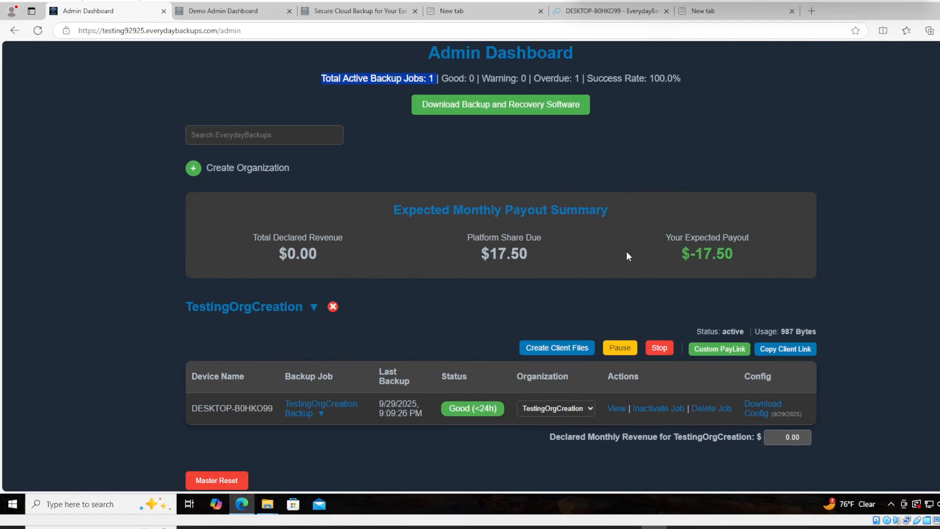
scroll(602, 167, "up", 2)
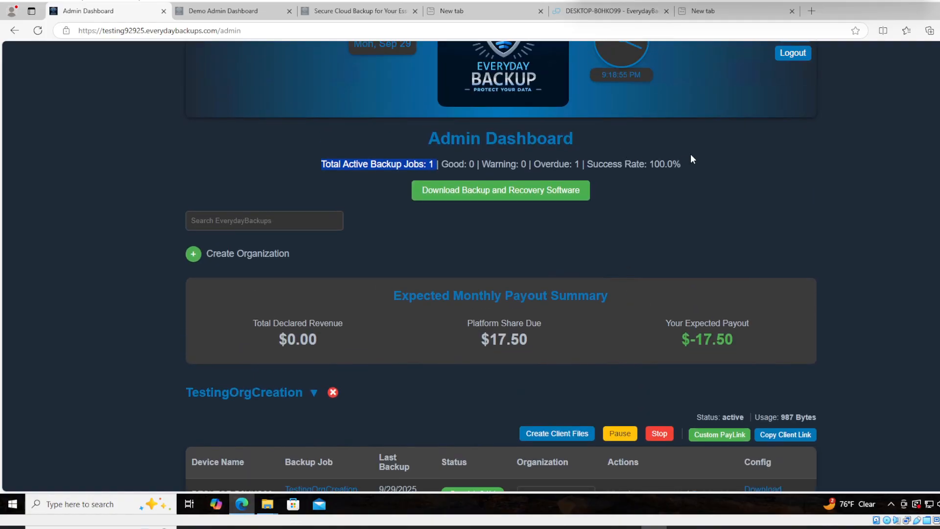
scroll(673, 178, "down", 1)
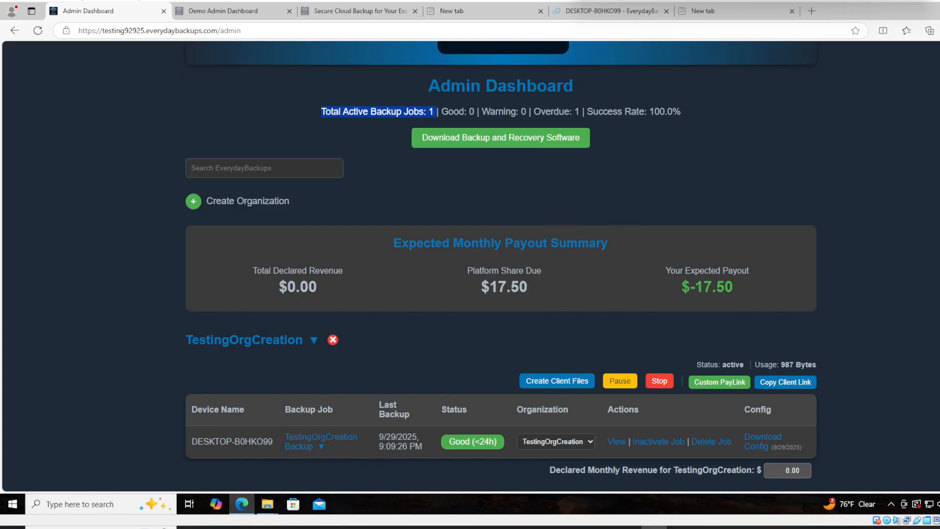
left_click_drag(448, 441, 500, 444)
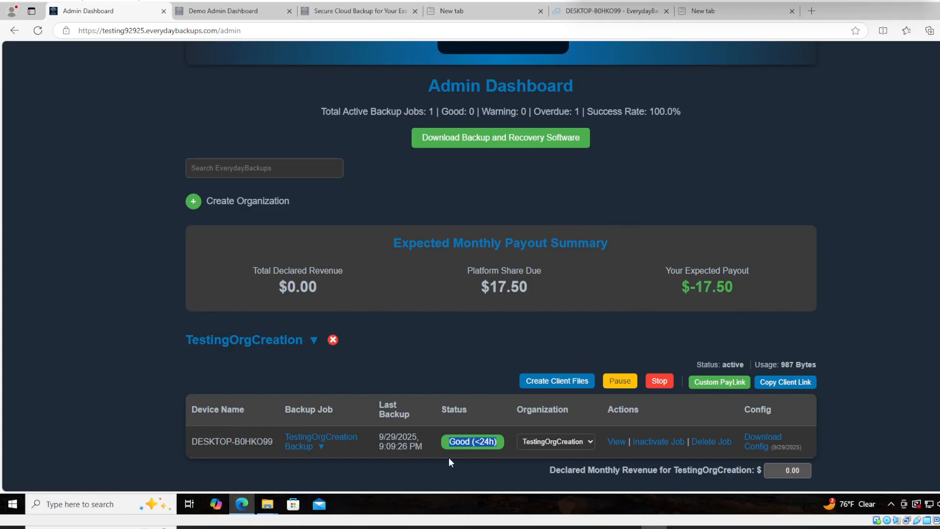
left_click(479, 358)
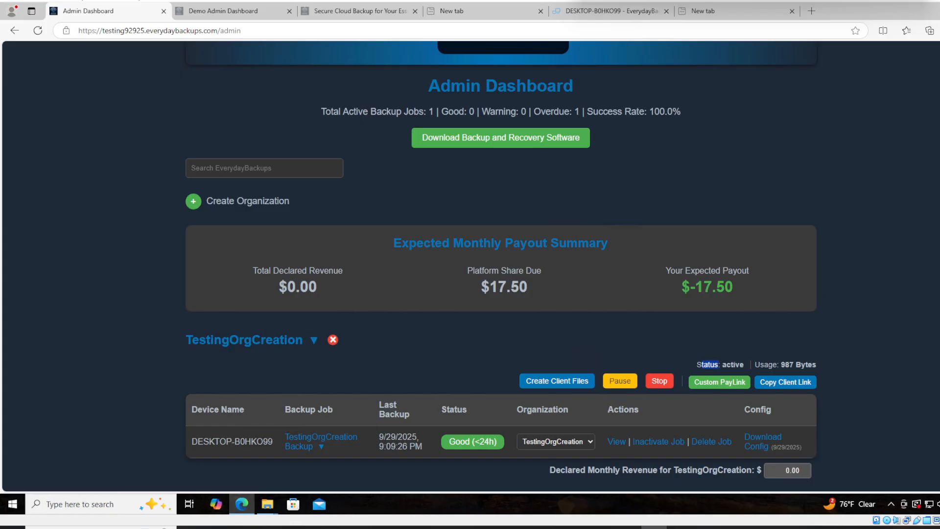
left_click_drag(719, 365, 745, 363)
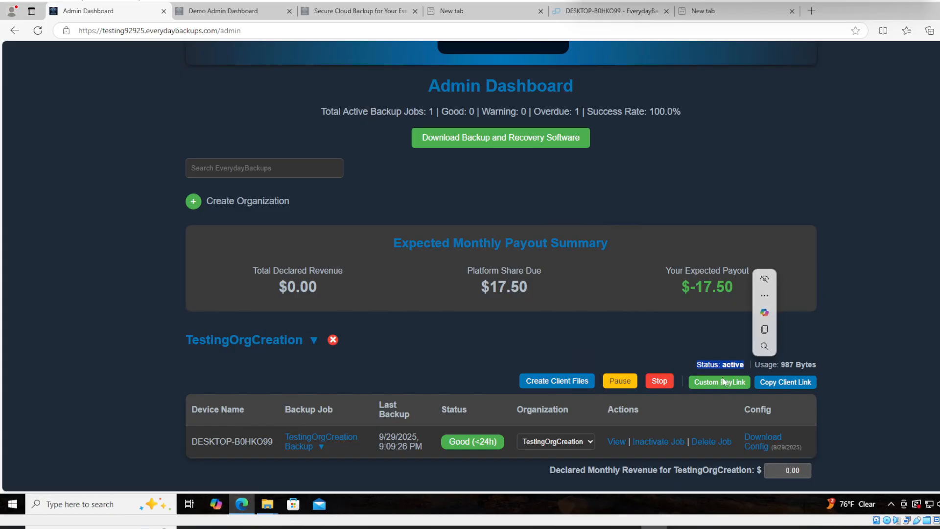
left_click(726, 365)
left_click_drag(692, 366, 745, 363)
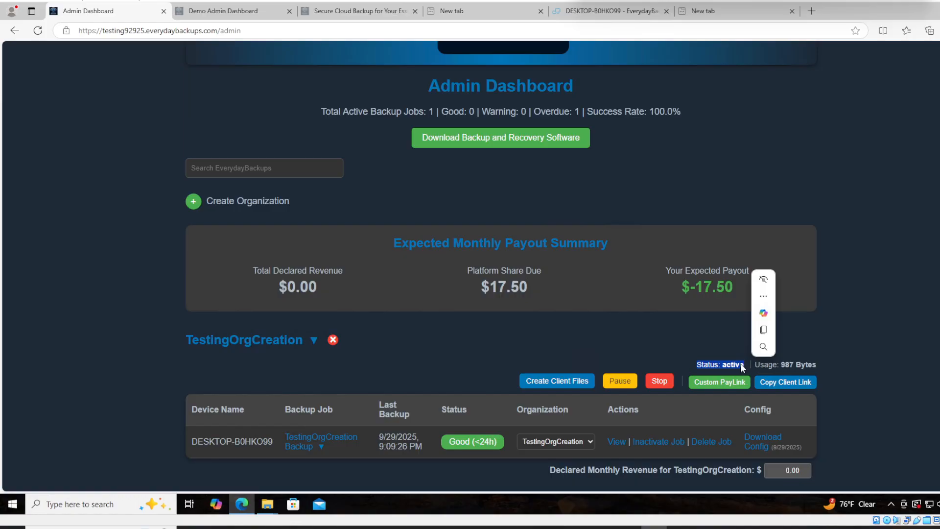
left_click(739, 366)
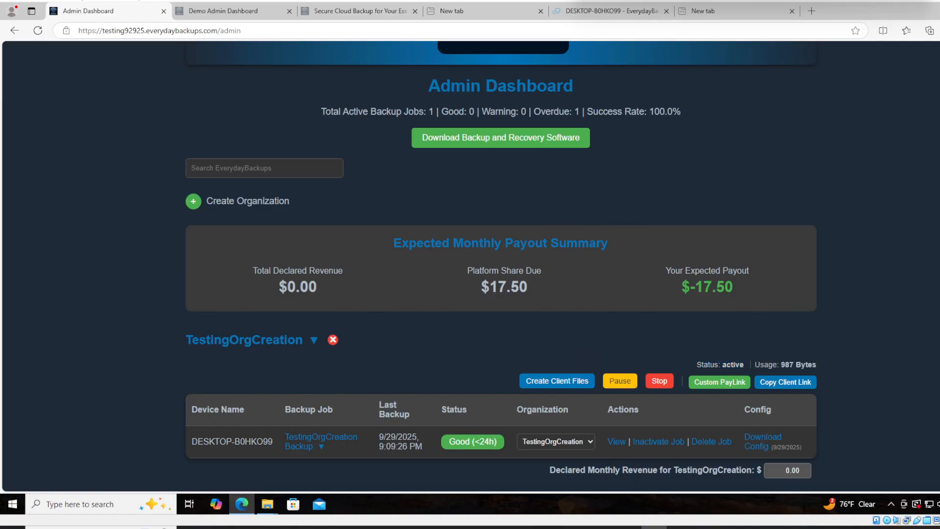
left_click_drag(711, 364, 743, 365)
left_click(652, 346)
scroll(642, 357, "down", 1)
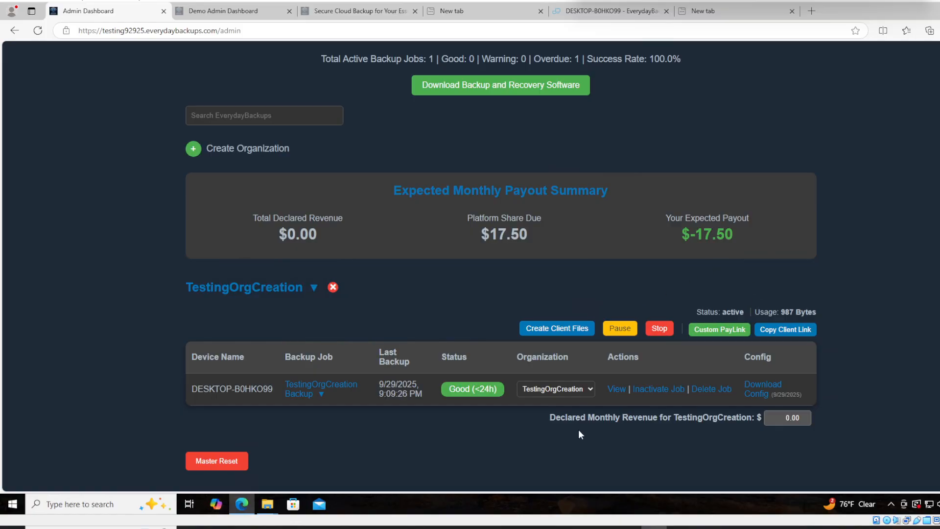
left_click(660, 329)
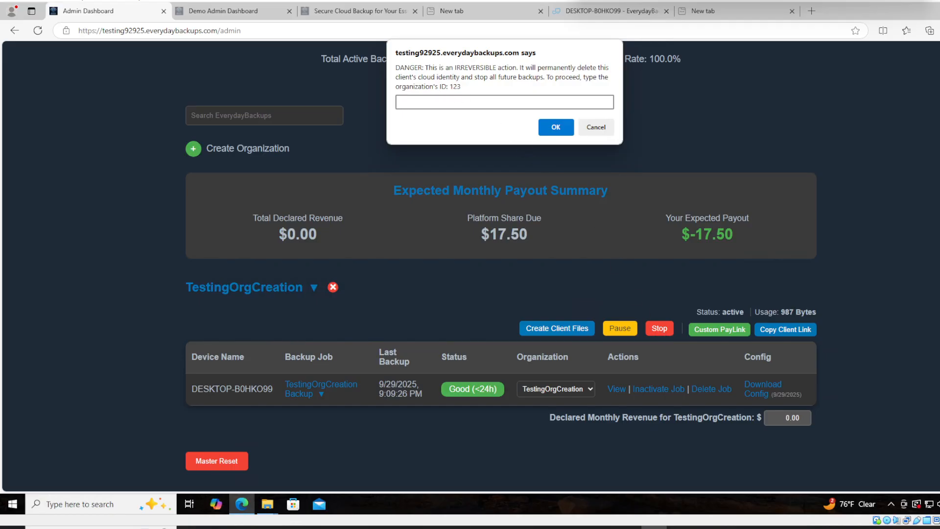
left_click_drag(461, 87, 442, 87)
left_click(443, 87)
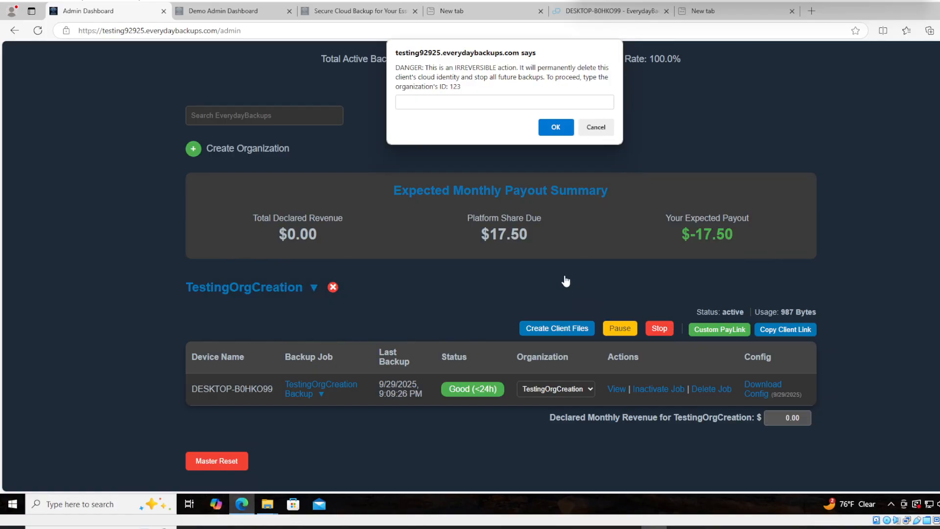
left_click(594, 127)
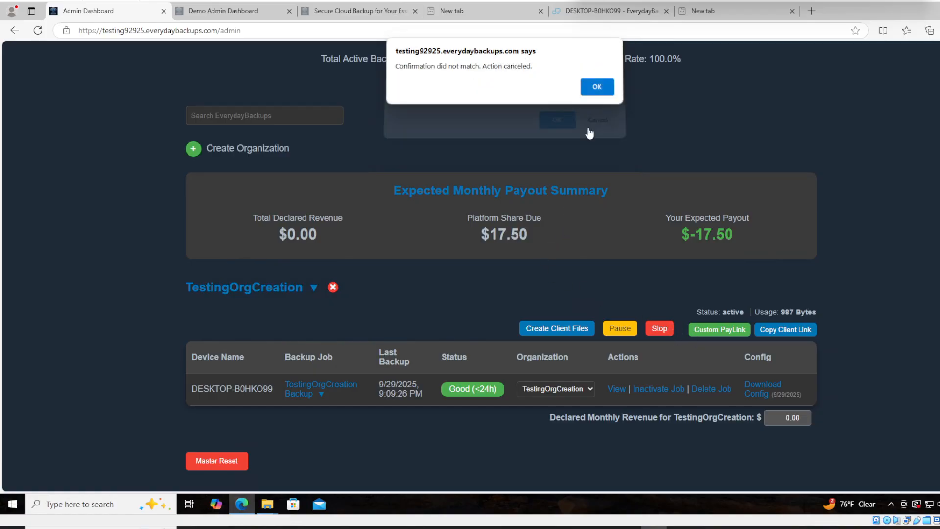
left_click(596, 88)
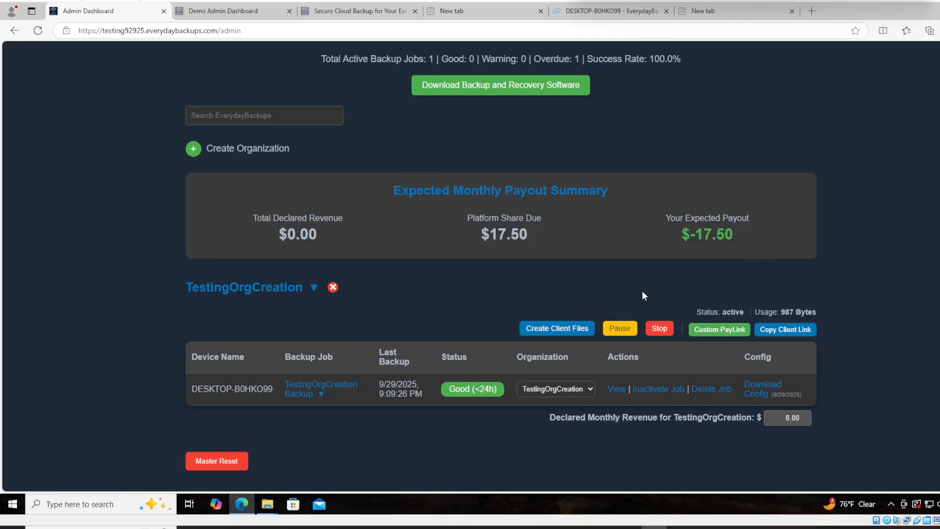
Copy the TestingOrgCreation client dashboard link and load it in a new tab
left_click(779, 335)
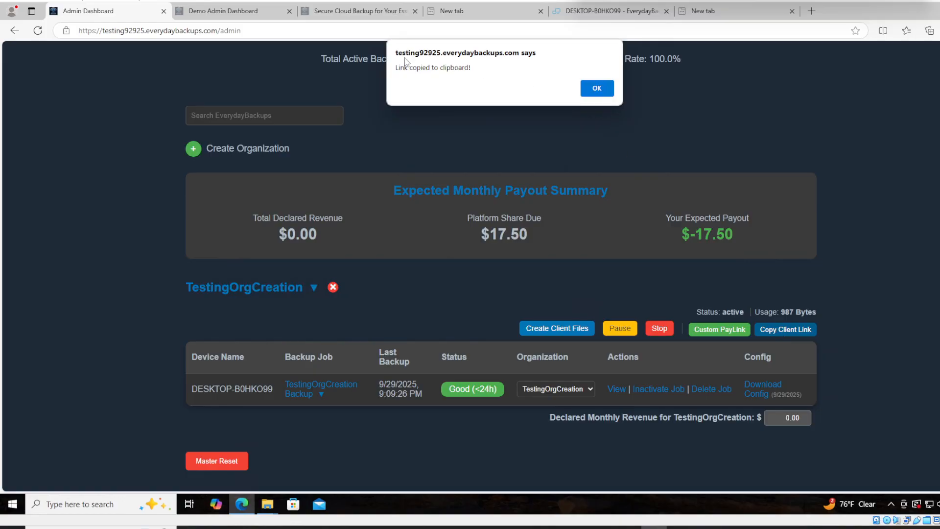
left_click(597, 89)
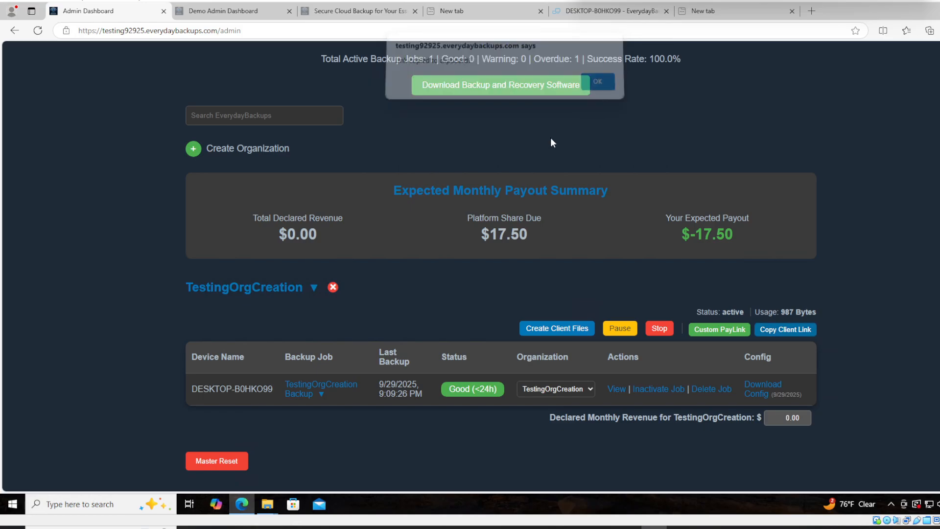
left_click_drag(157, 281, 348, 295)
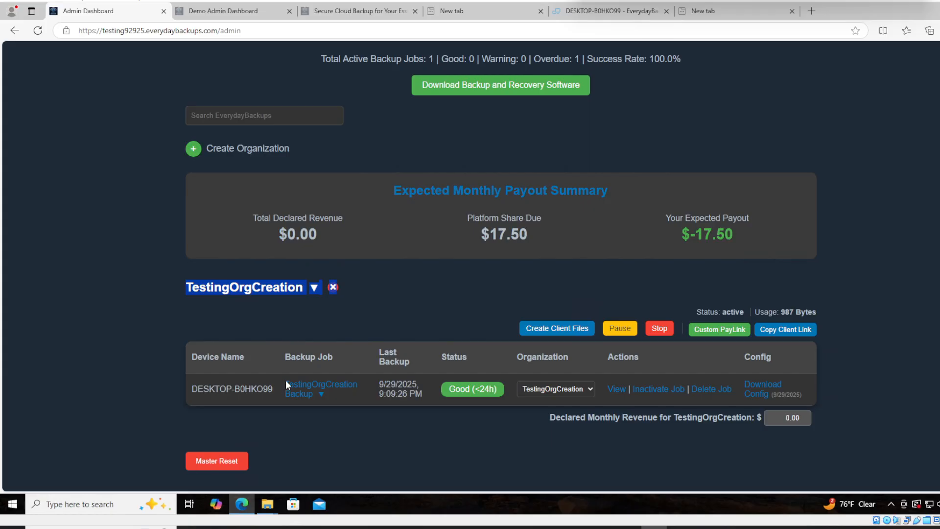
left_click(701, 14)
type("Tes")
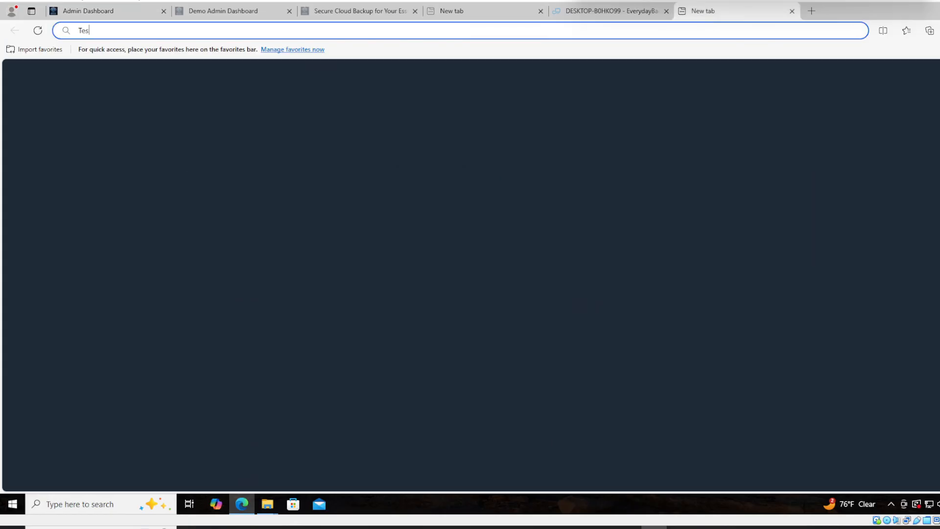
key("BackSpace")
key("BackSpace")
key("BackSpace")
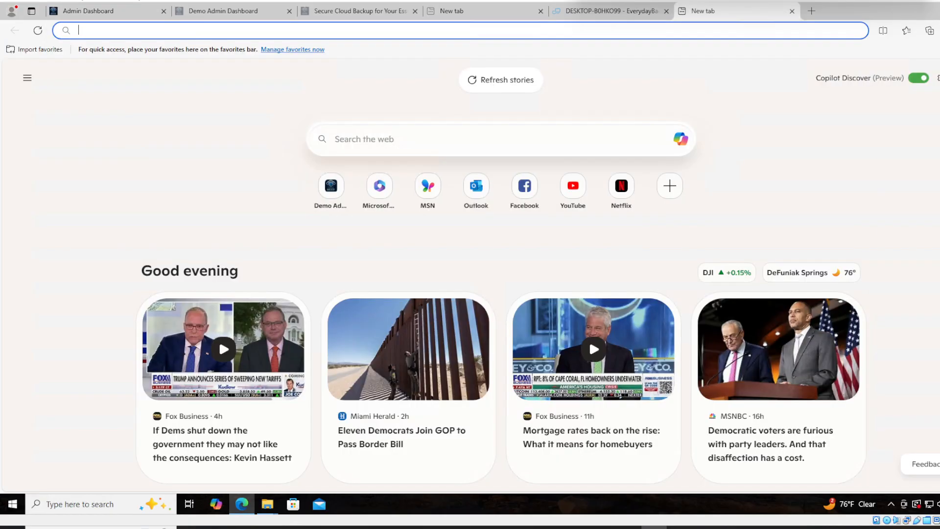
key("ctrl+v")
key("Return")
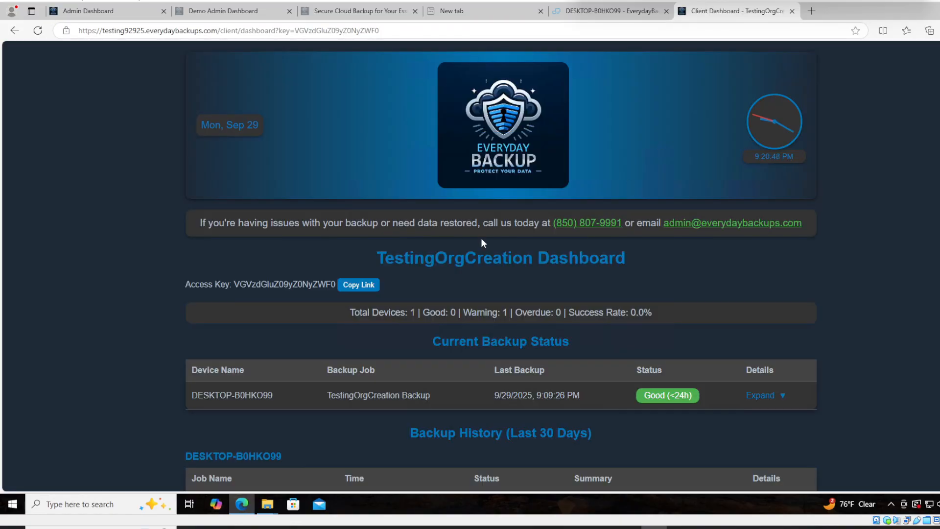
scroll(158, 308, "down", 2)
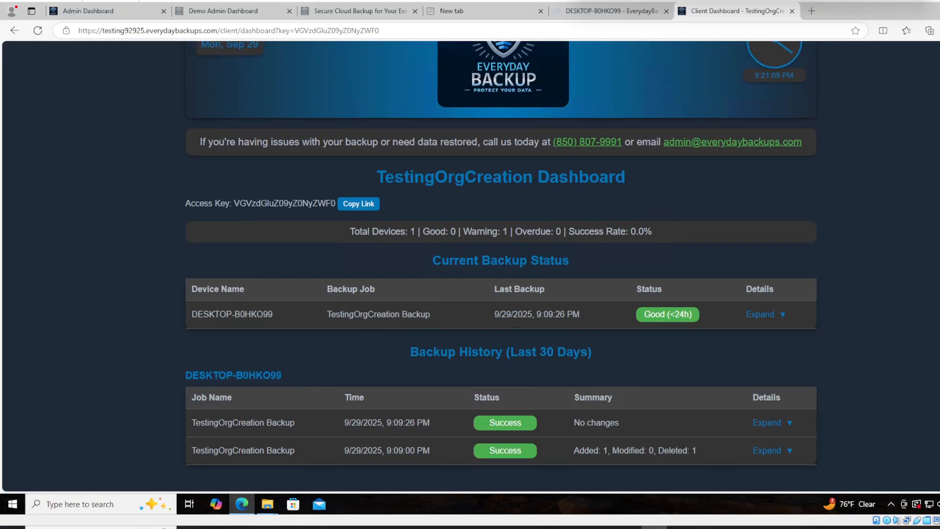
Review the backup status and expand the latest backup's details, showing zero errors and warnings
left_click_drag(432, 260, 551, 262)
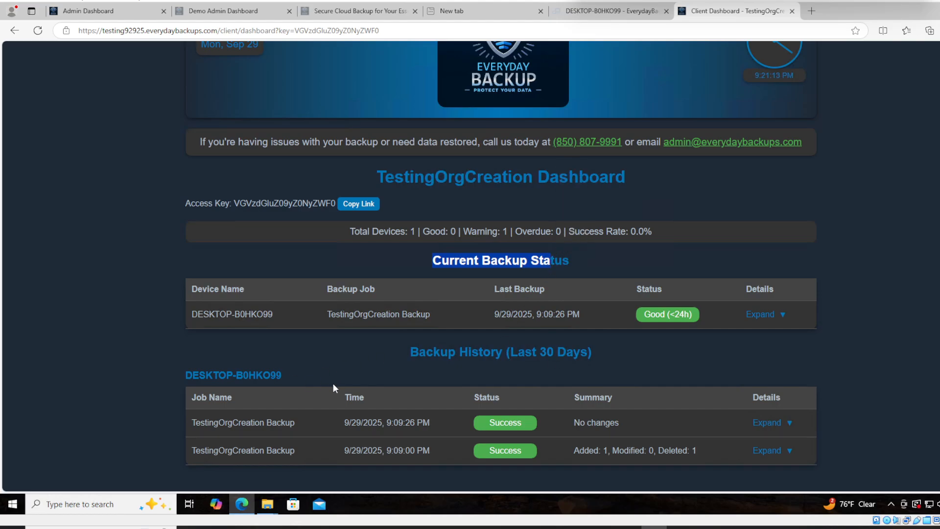
left_click_drag(579, 451, 744, 451)
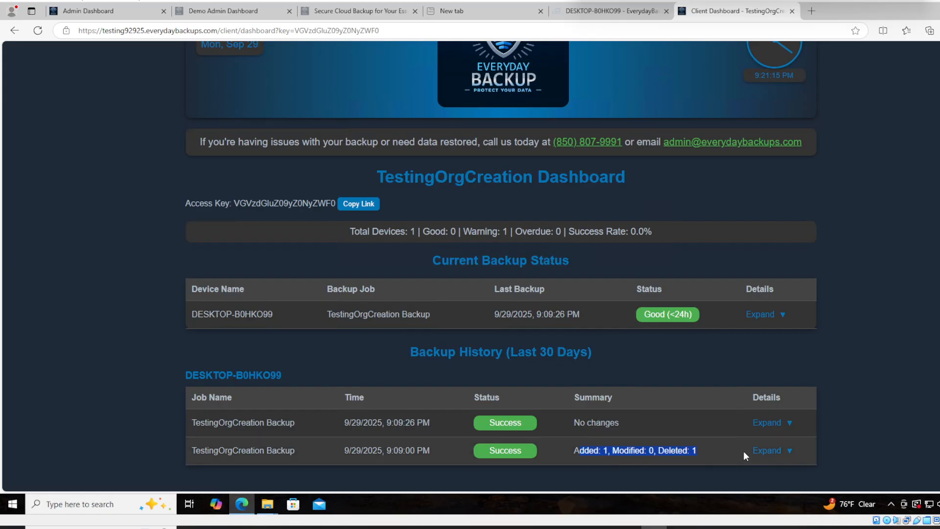
left_click(602, 400)
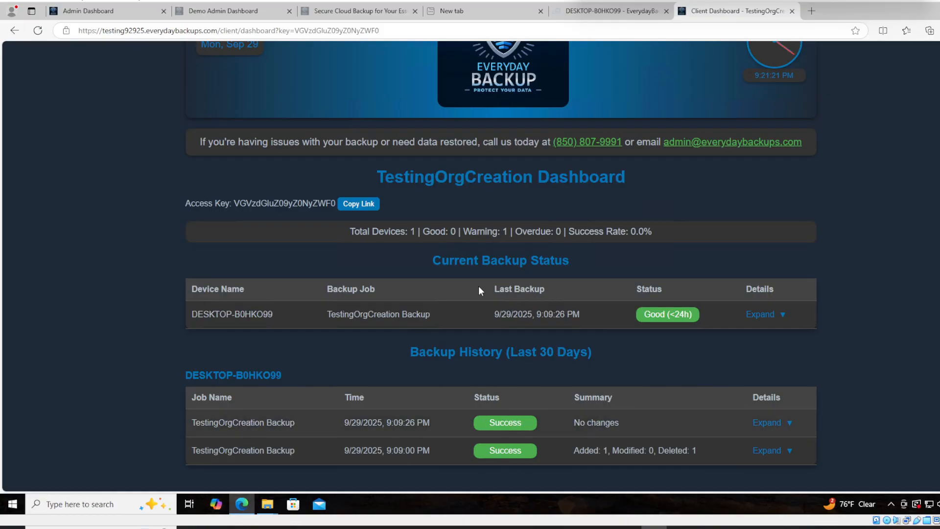
scroll(494, 304, "up", 2)
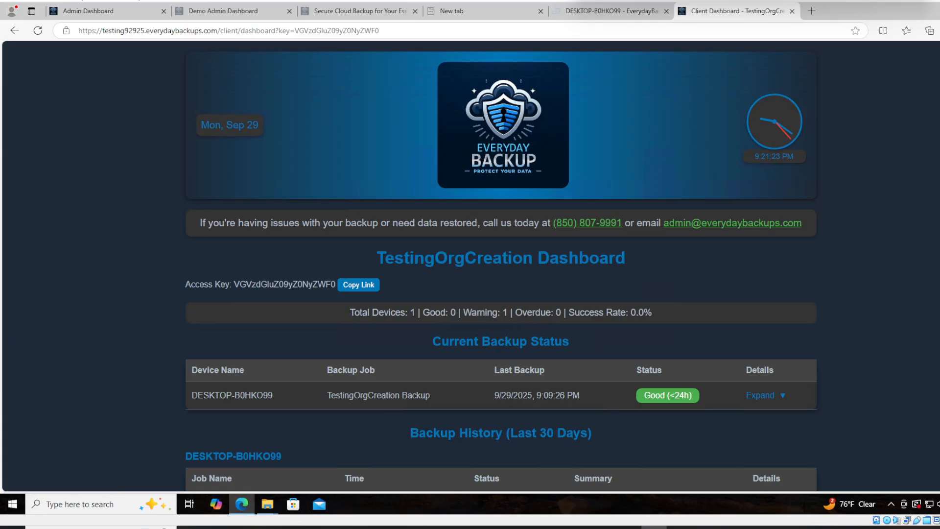
scroll(521, 331, "down", 2)
scroll(534, 323, "up", 2)
scroll(651, 310, "down", 2)
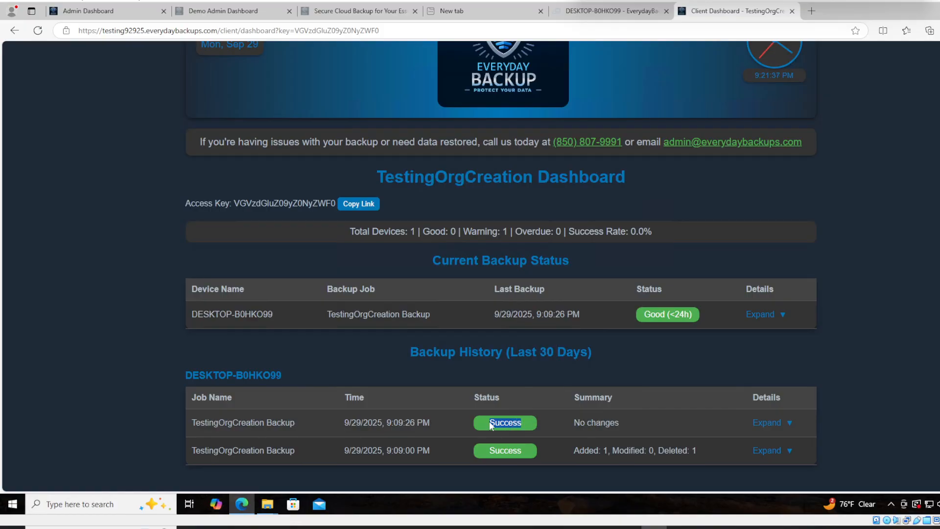
left_click(764, 422)
scroll(382, 436, "down", 1)
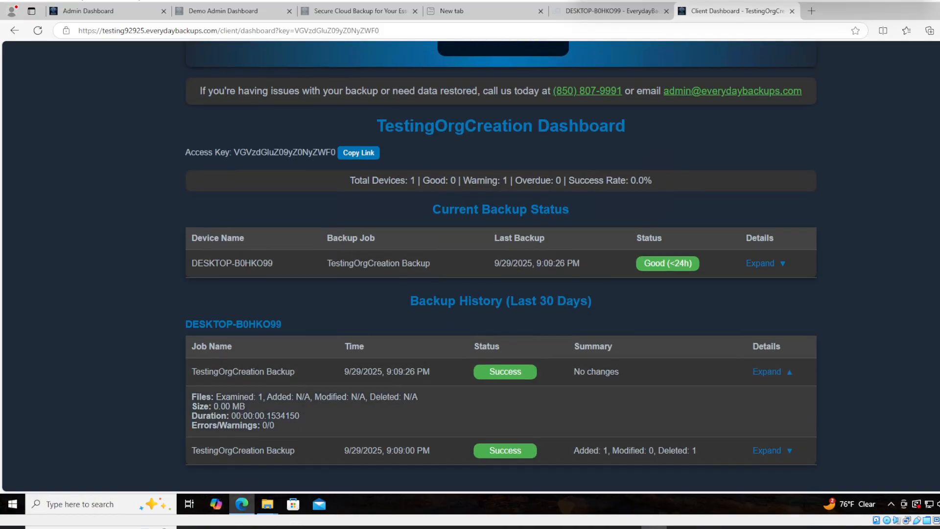
left_click_drag(268, 425, 281, 427)
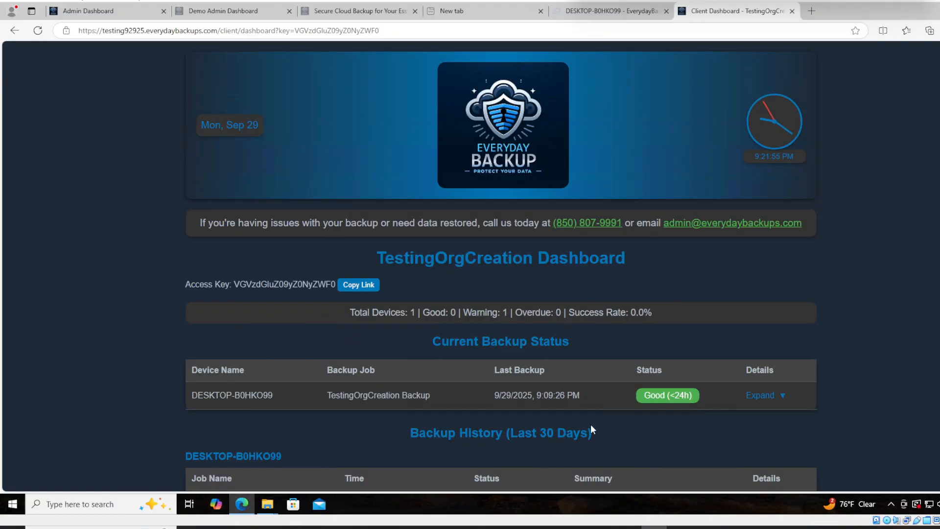
scroll(592, 427, "down", 2)
scroll(550, 405, "up", 2)
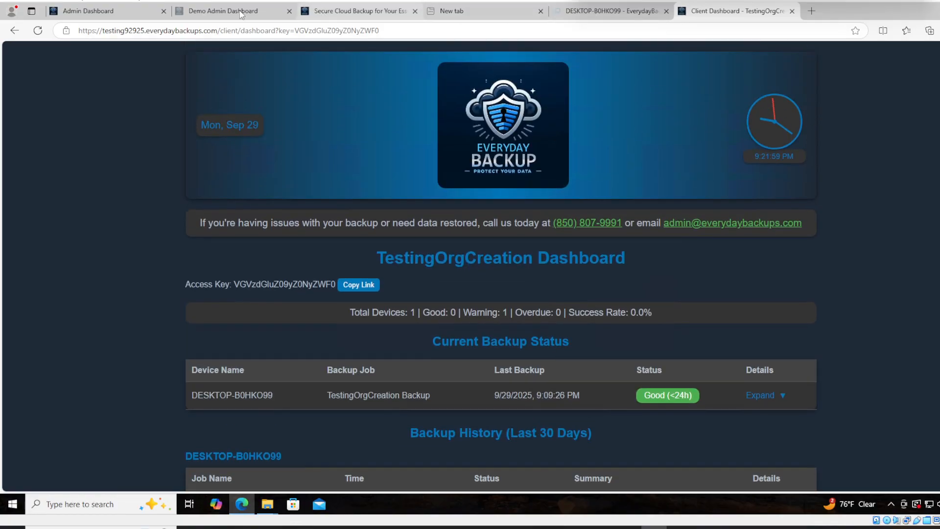
Return to the Admin Dashboard and locate the Declared Monthly Revenue field
left_click(88, 11)
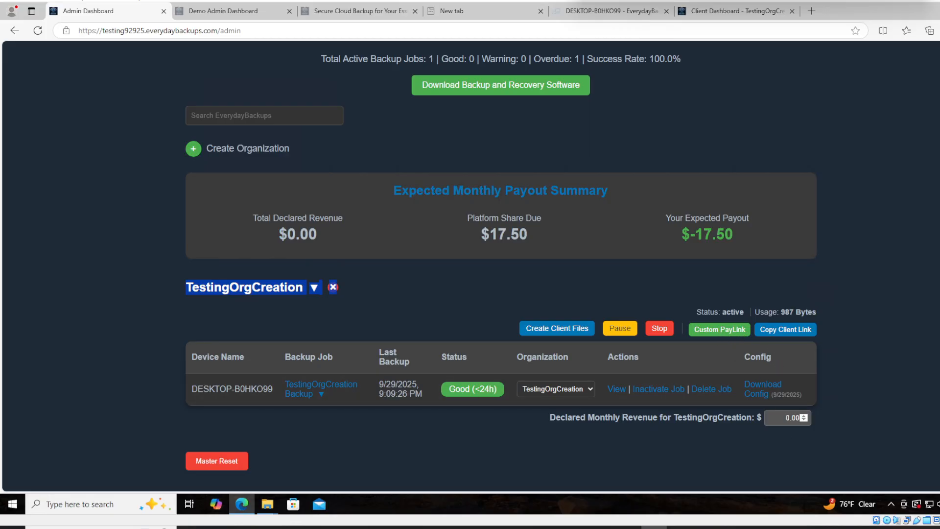
left_click(789, 418)
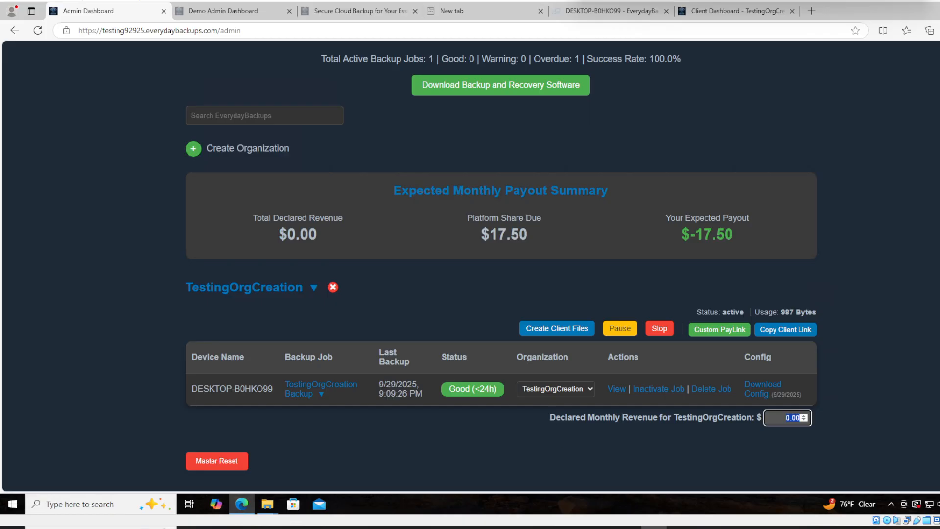
left_click_drag(550, 417, 752, 417)
left_click(744, 440)
left_click_drag(467, 216, 543, 235)
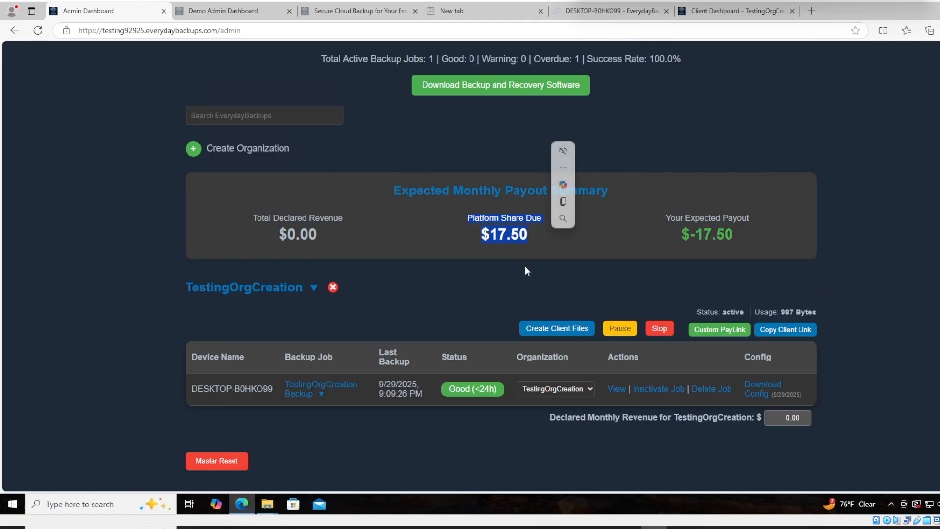
left_click(549, 267)
Declare 45 as monthly revenue, giving $45.00 total revenue and $27.50 expected payout
left_click(788, 417)
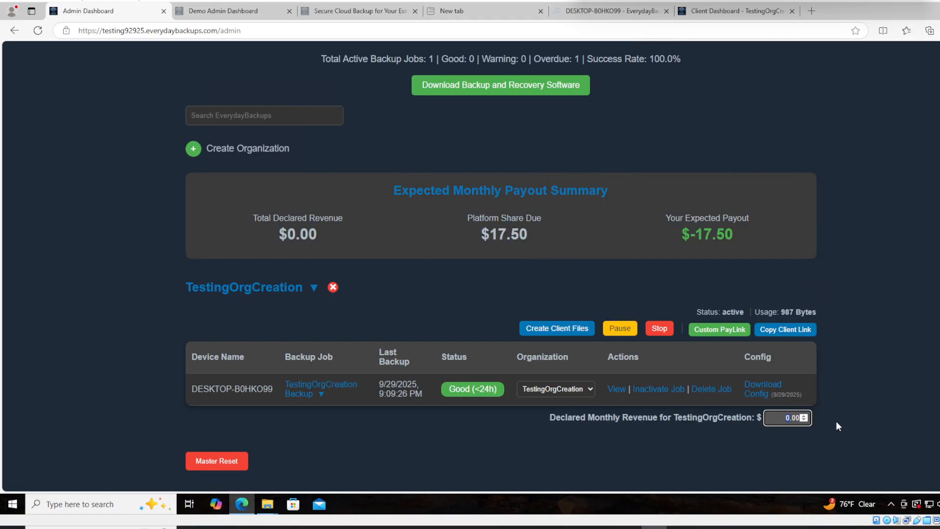
type("45")
left_click(836, 419)
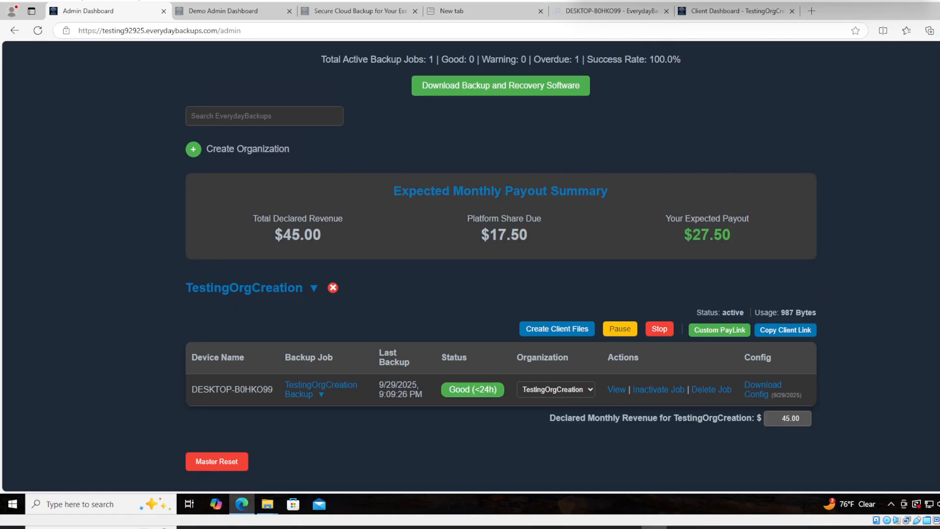
left_click_drag(253, 216, 334, 243)
left_click(337, 244)
left_click_drag(686, 235, 741, 240)
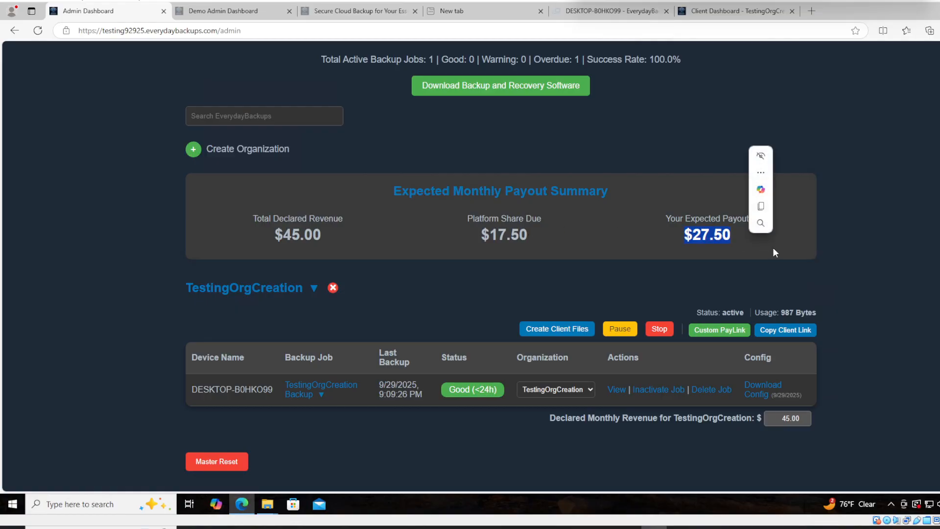
left_click(744, 249)
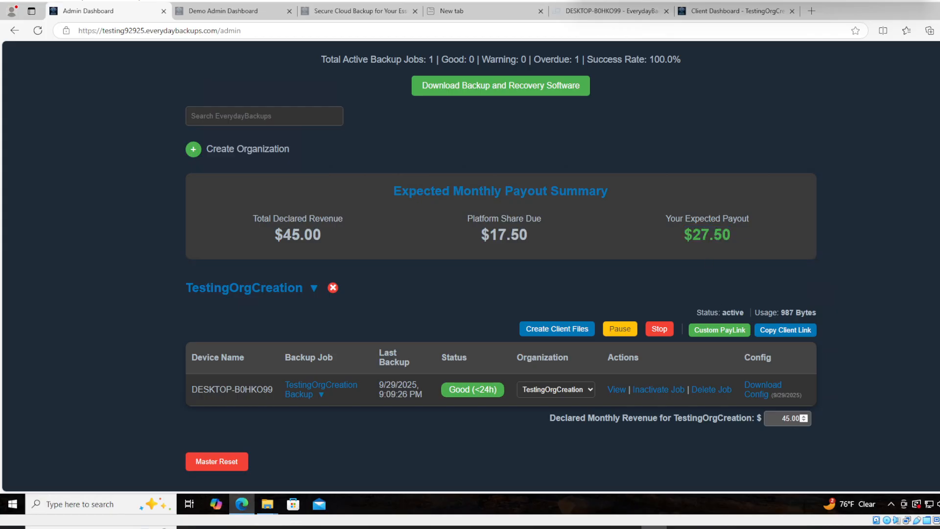
left_click(782, 418)
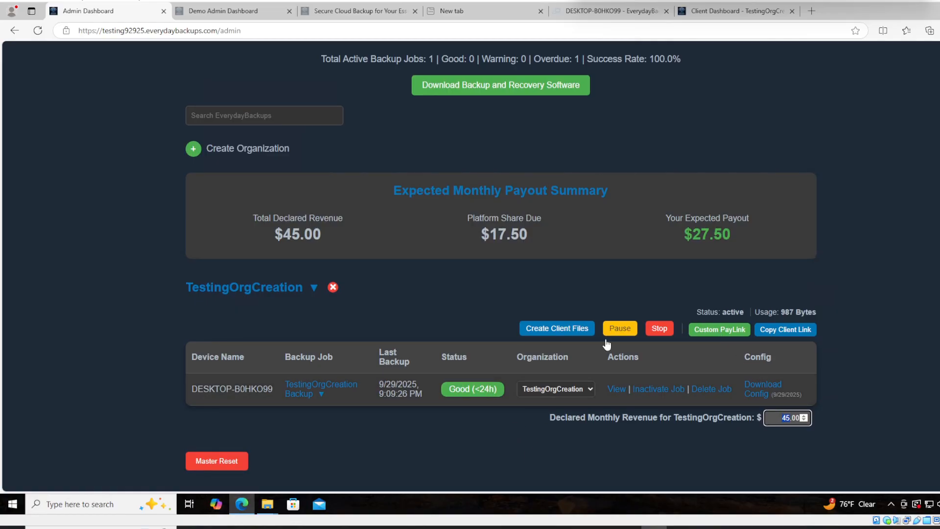
scroll(333, 477, "up", 3)
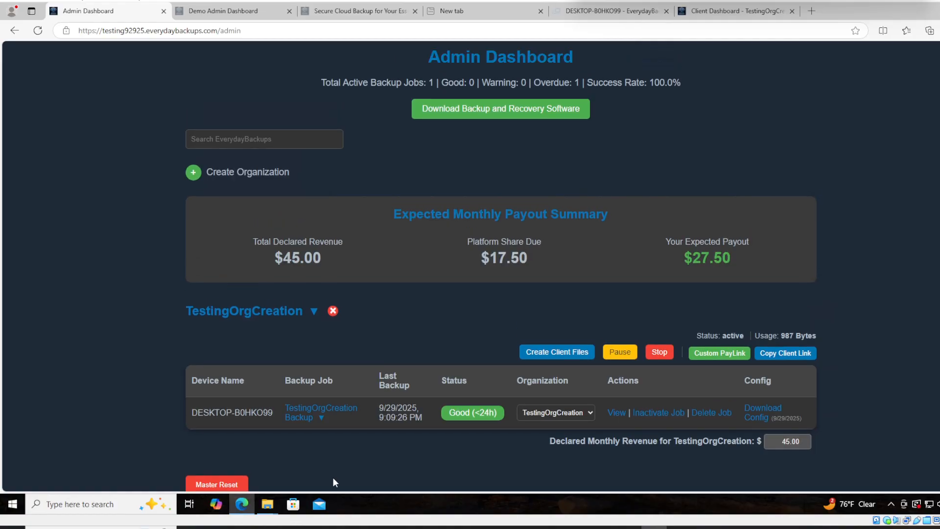
scroll(328, 412, "up", 1)
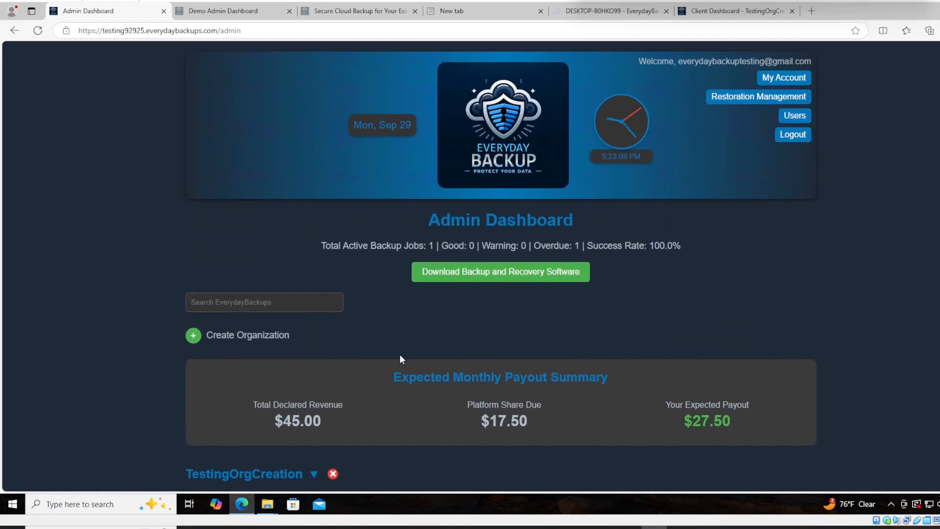
scroll(407, 357, "down", 2)
scroll(411, 407, "down", 2)
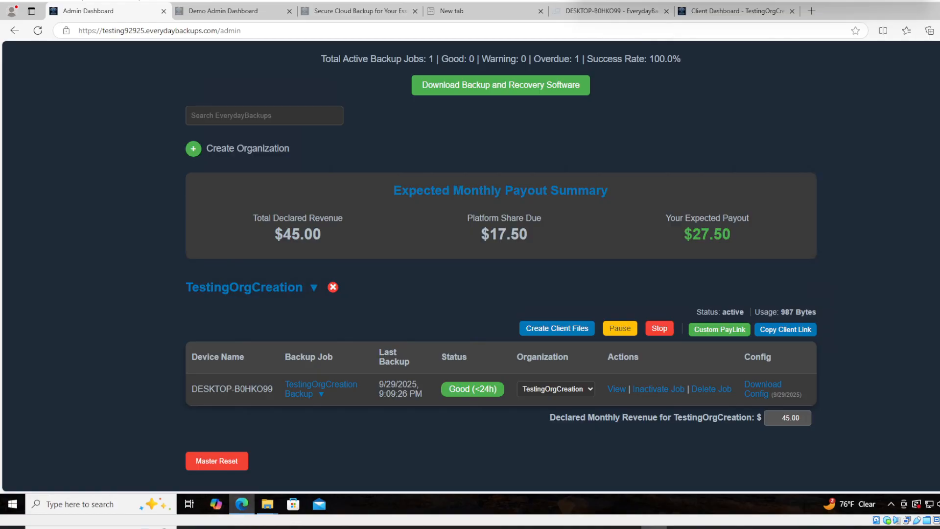
scroll(410, 426, "up", 3)
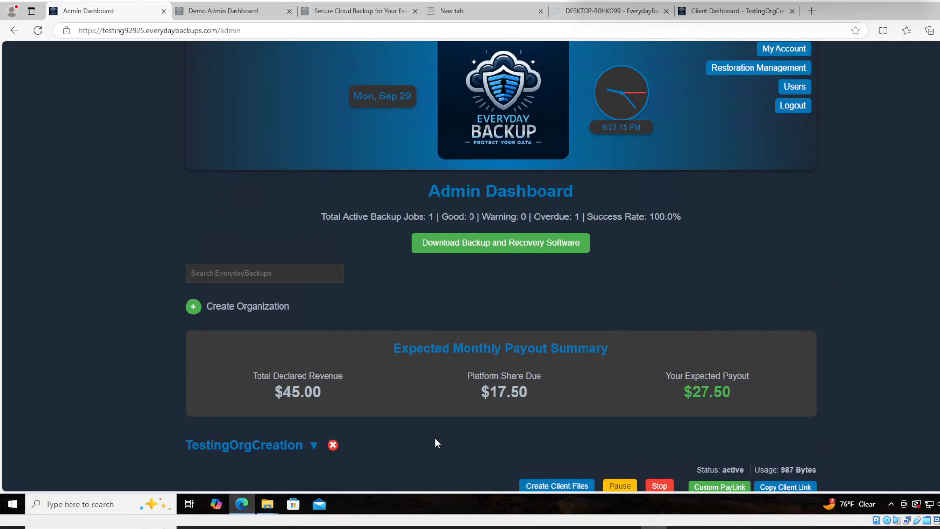
scroll(434, 434, "down", 3)
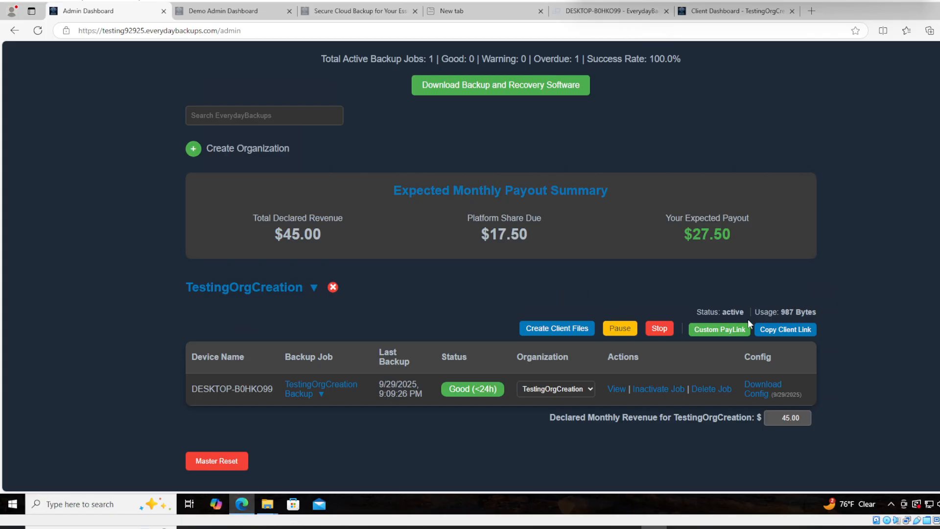
left_click(781, 333)
Rename device DESKTOP-B0HKO99 to the client's first name
double_click(230, 390)
left_click_drag(265, 390, 181, 390)
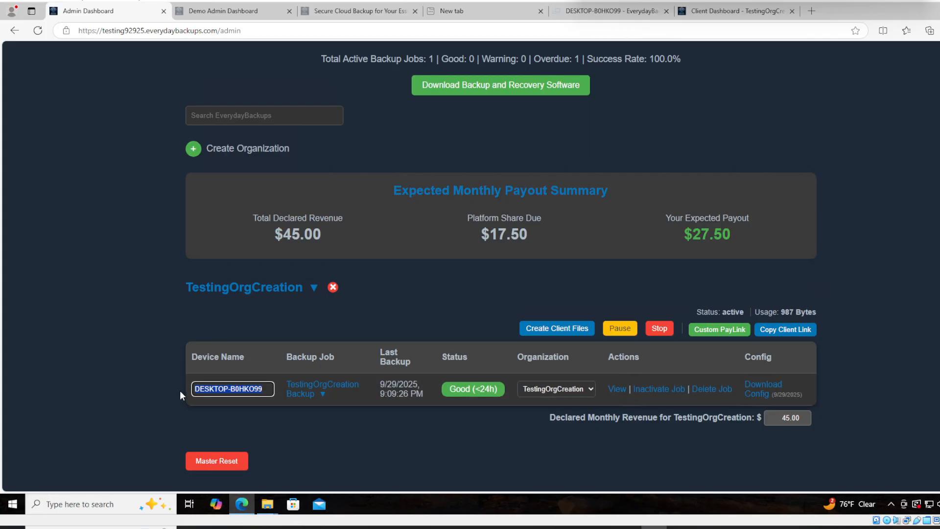
type("Josh")
key("Return")
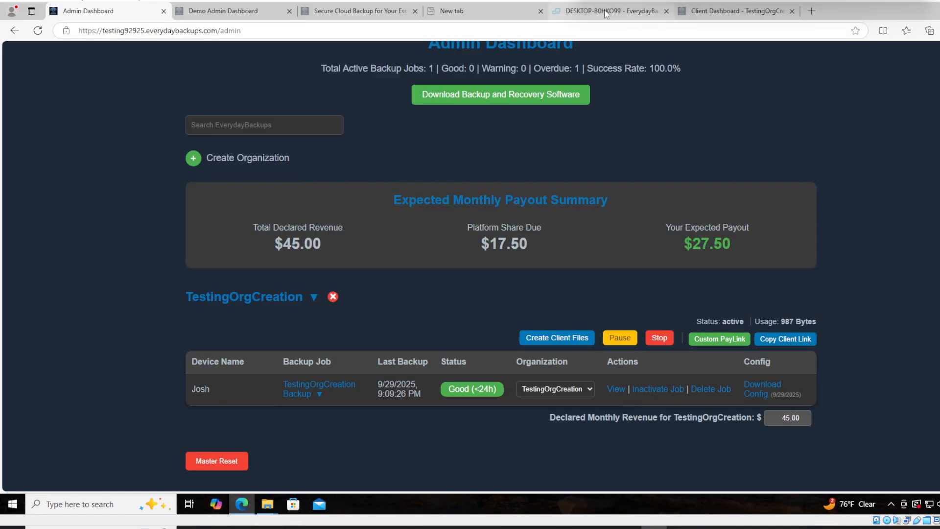
left_click(590, 13)
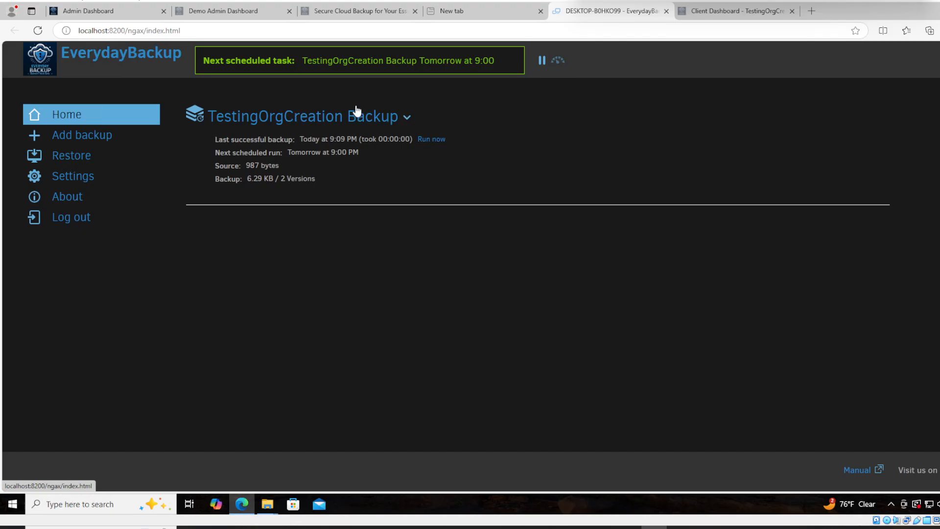
left_click(407, 119)
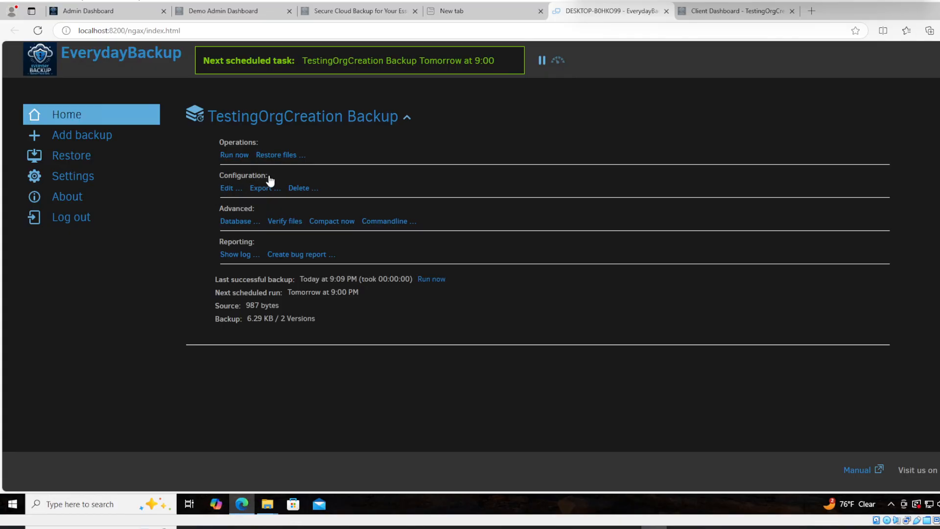
left_click(225, 189)
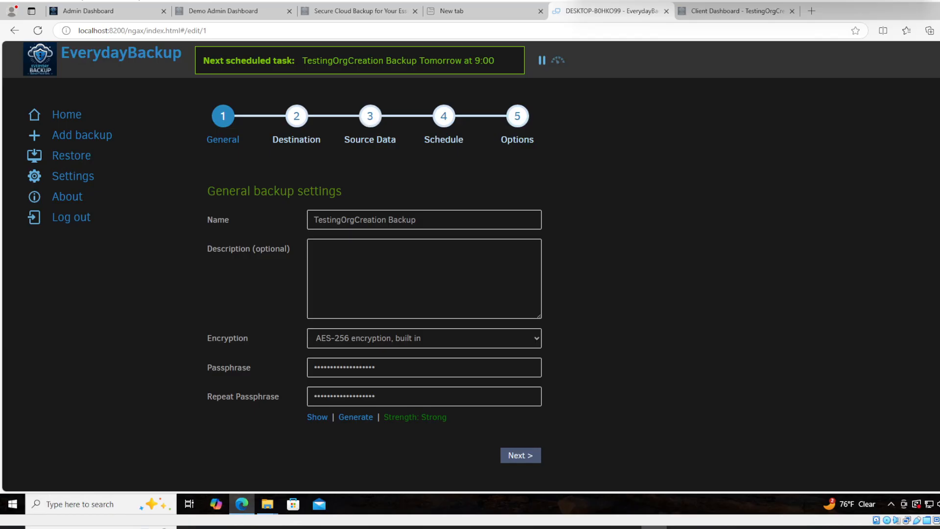
left_click_drag(313, 220, 418, 220)
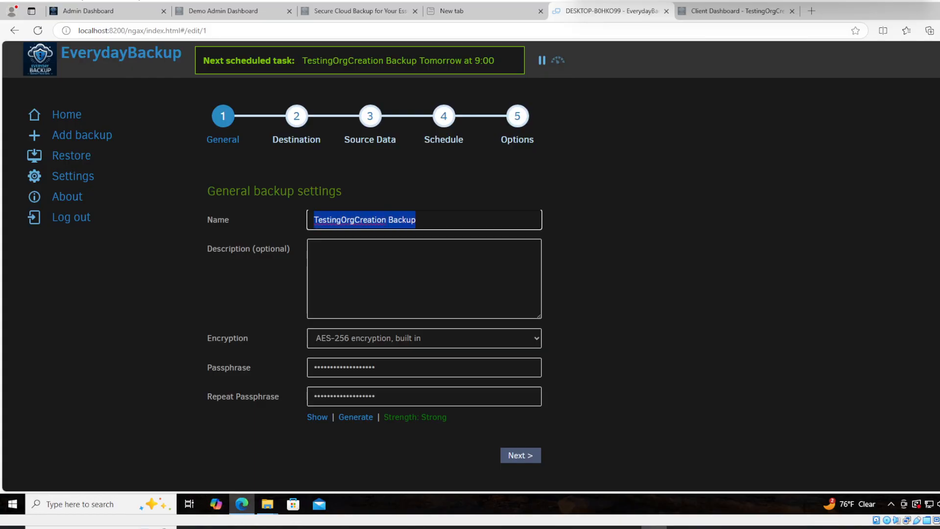
left_click(102, 12)
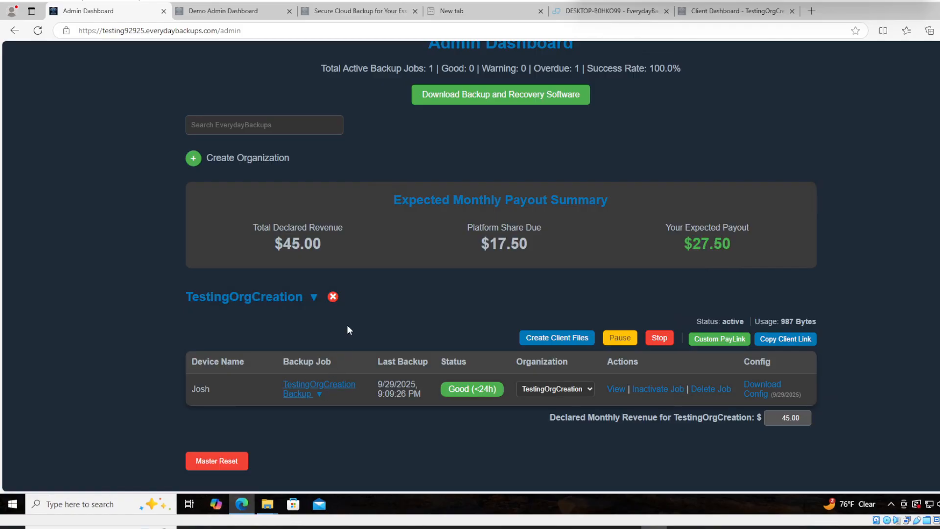
left_click(624, 11)
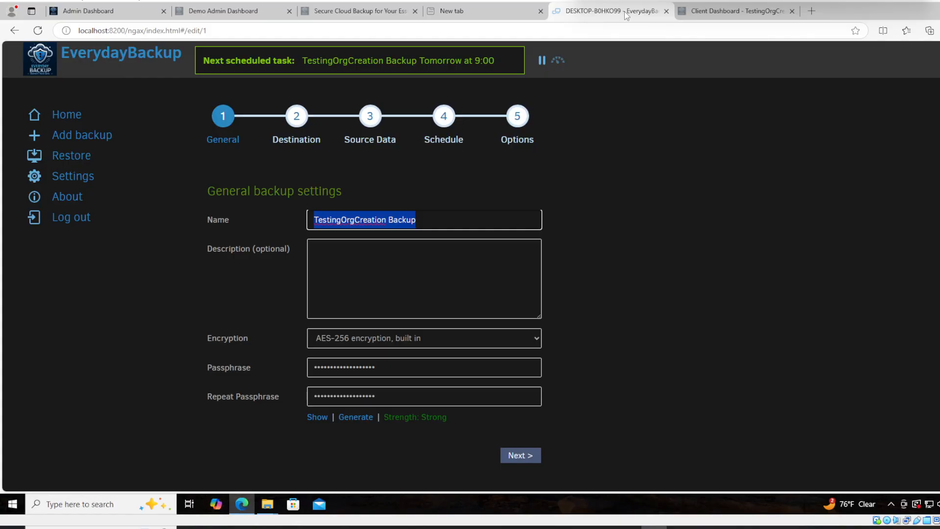
left_click(88, 12)
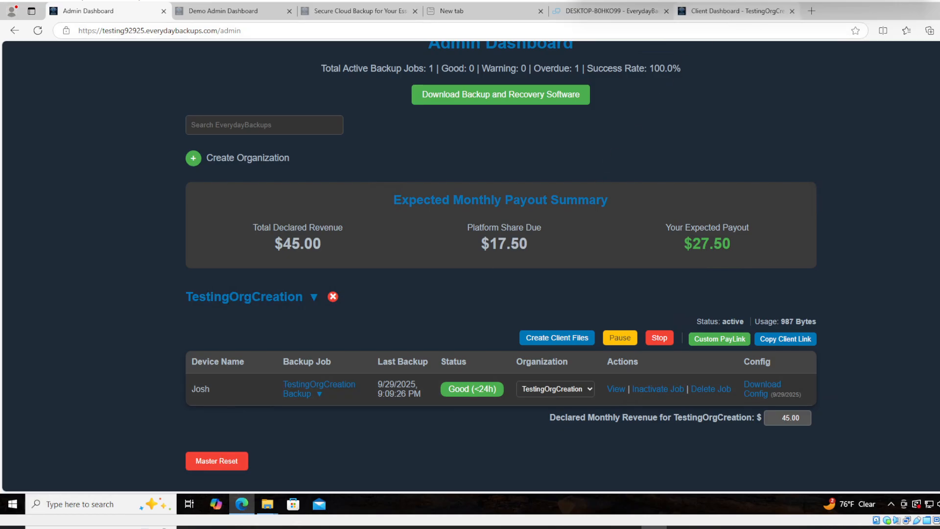
left_click(633, 14)
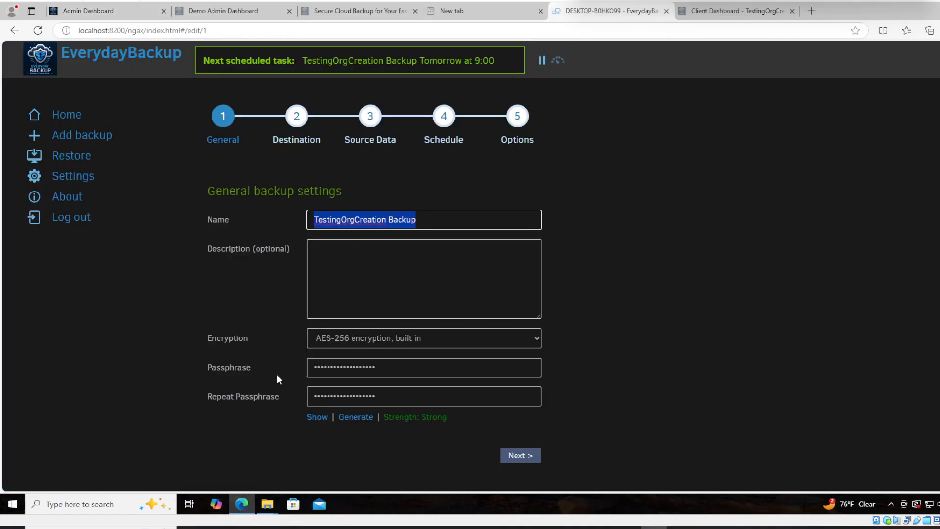
left_click_drag(202, 371, 251, 368)
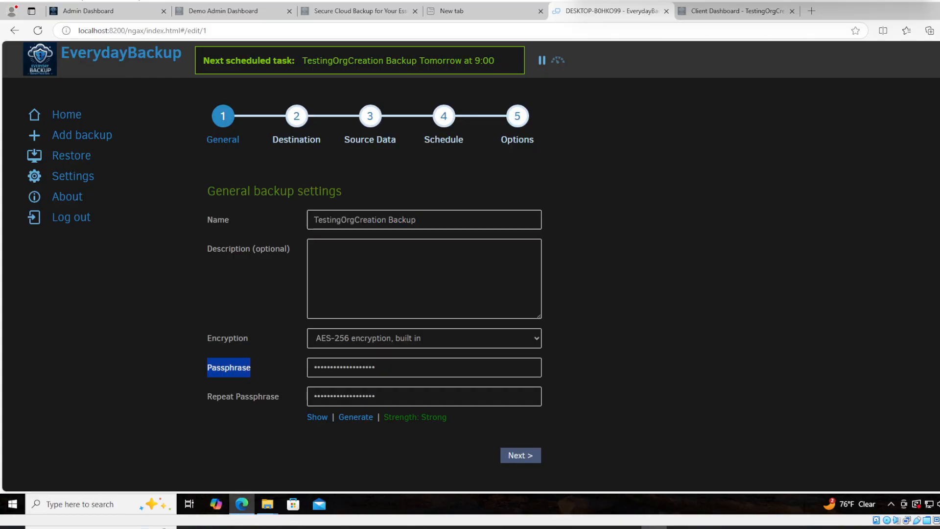
left_click_drag(391, 368, 299, 367)
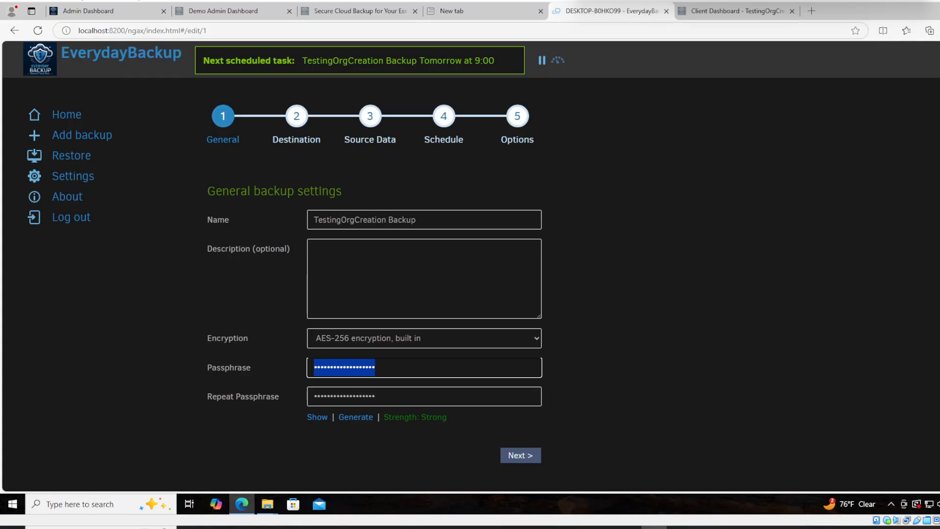
left_click_drag(79, 30, 125, 30)
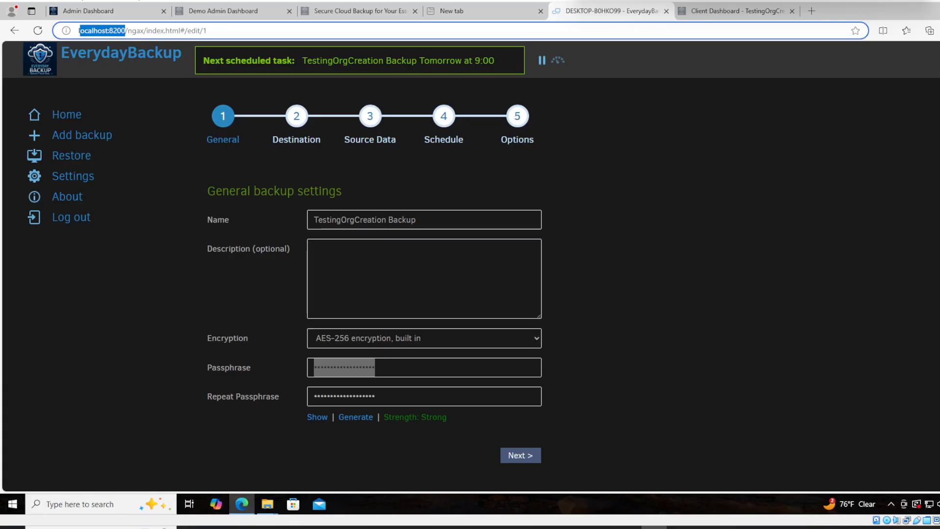
left_click(392, 274)
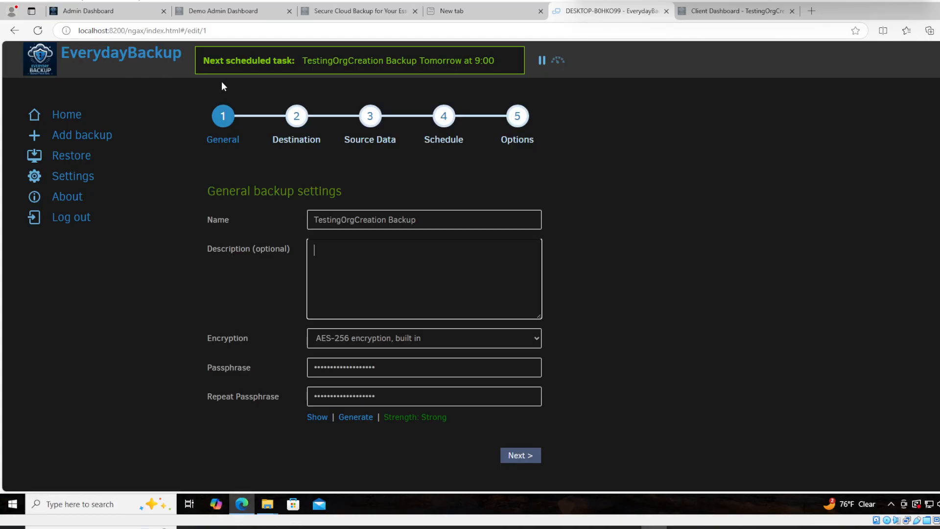
Reach the Source Data step and compare acknowledgements.txt with the dashboard's 987 Bytes usage
left_click(297, 117)
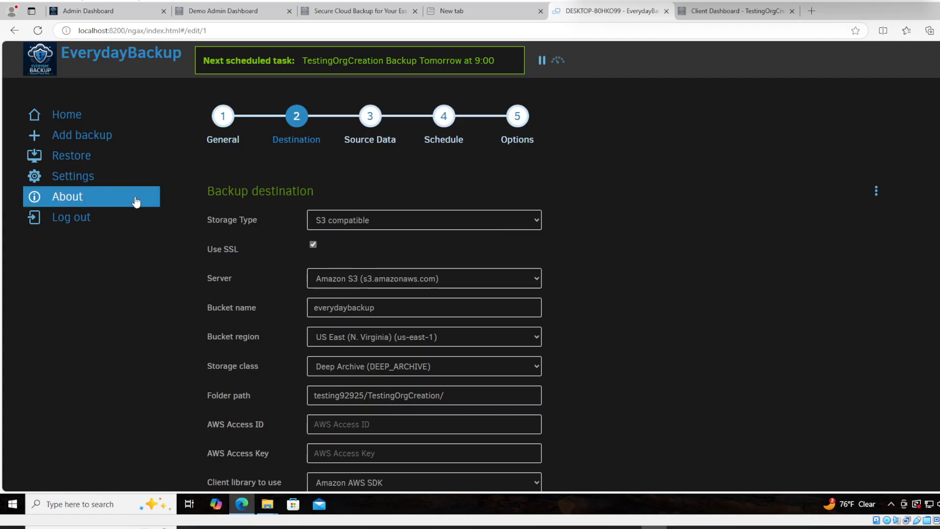
scroll(182, 189, "down", 1)
scroll(203, 272, "up", 1)
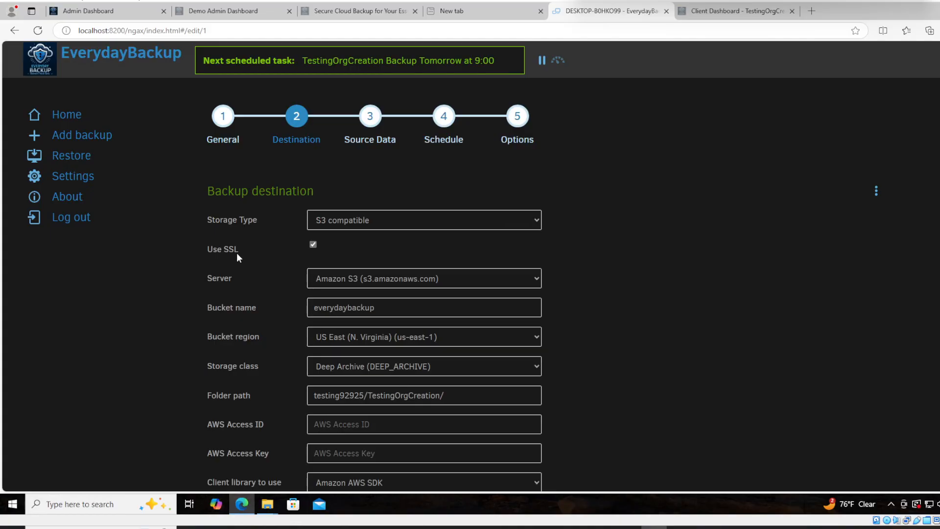
left_click(371, 120)
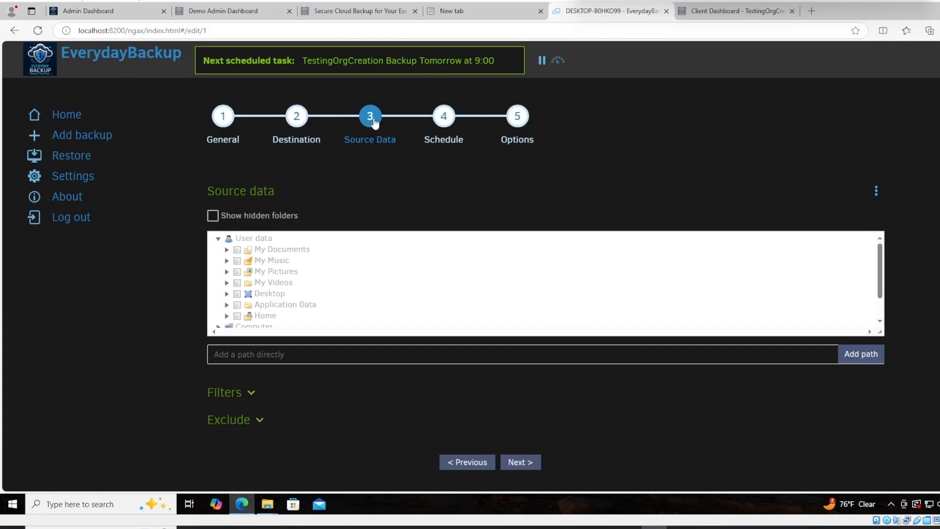
scroll(365, 288, "down", 1)
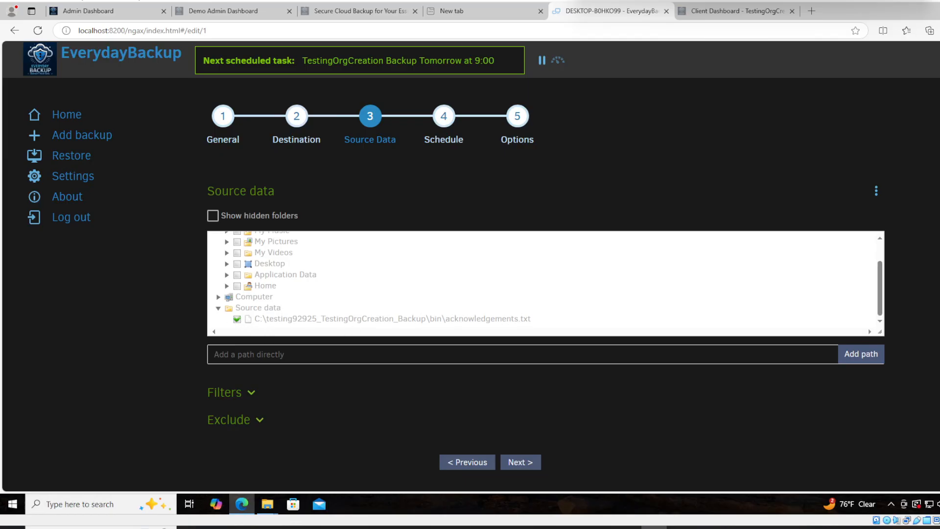
left_click_drag(454, 318, 535, 323)
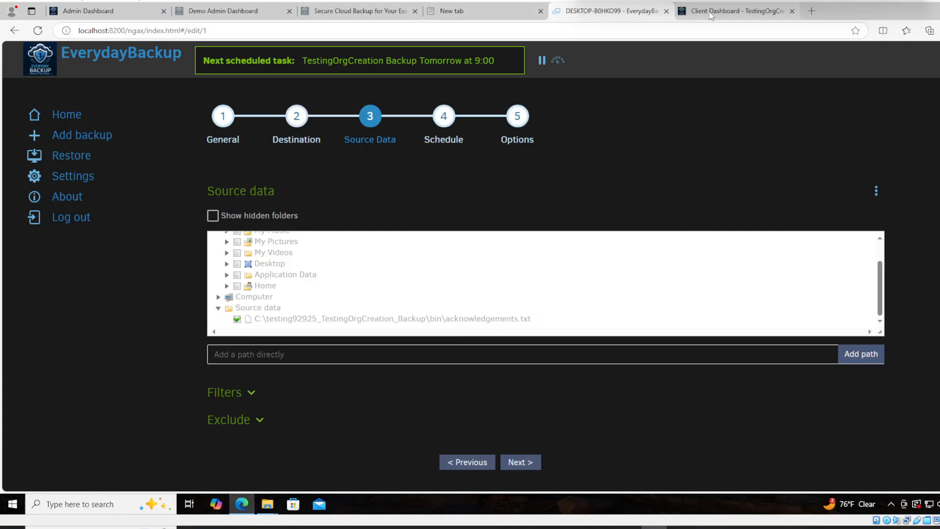
left_click(114, 15)
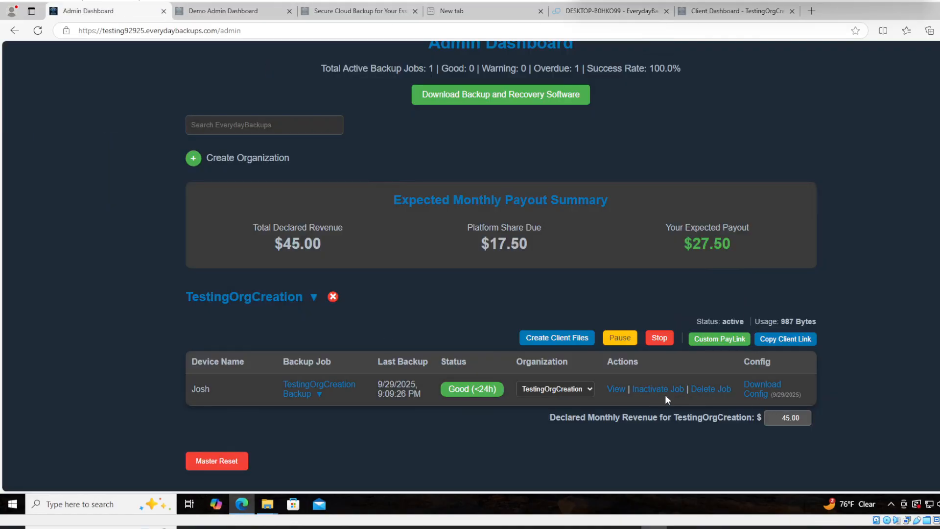
left_click_drag(781, 322, 817, 323)
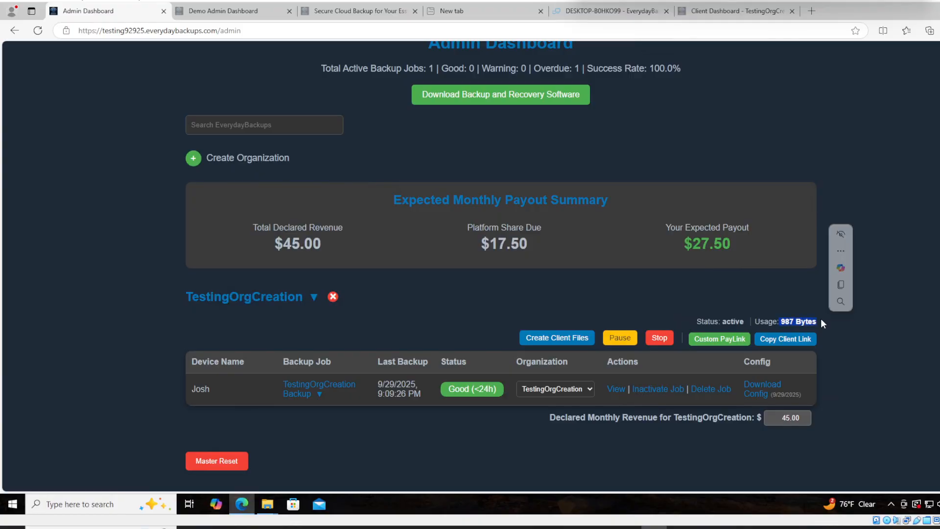
left_click(611, 10)
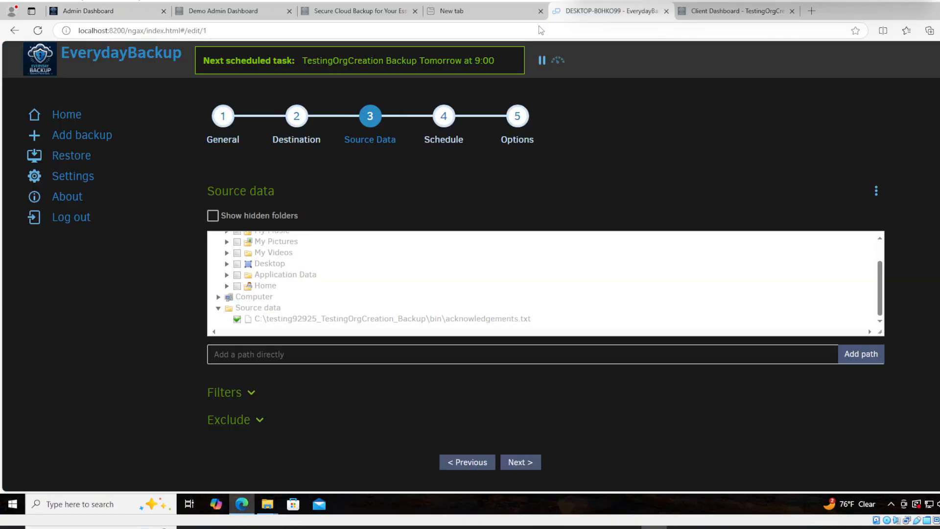
Replace acknowledgements.txt with My Documents, My Pictures, Desktop and the C: drive as sources
left_click(239, 320)
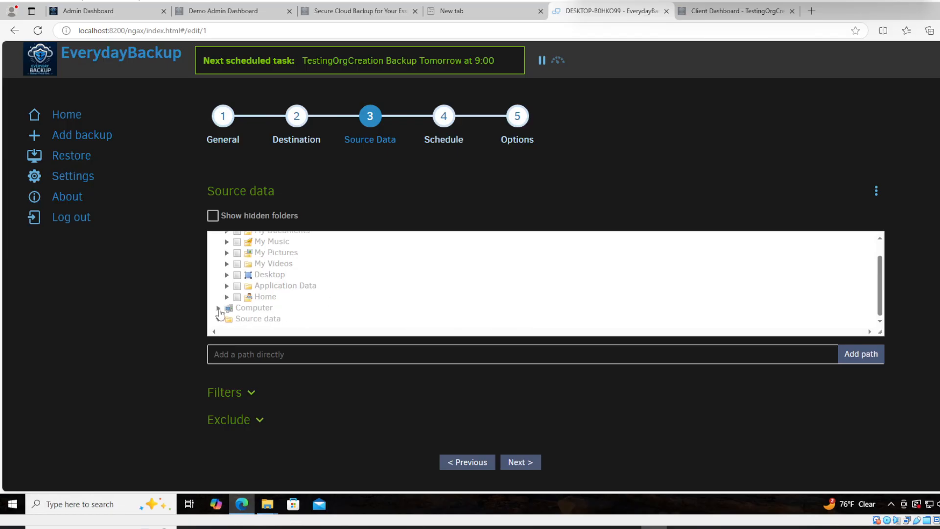
scroll(223, 313, "up", 1)
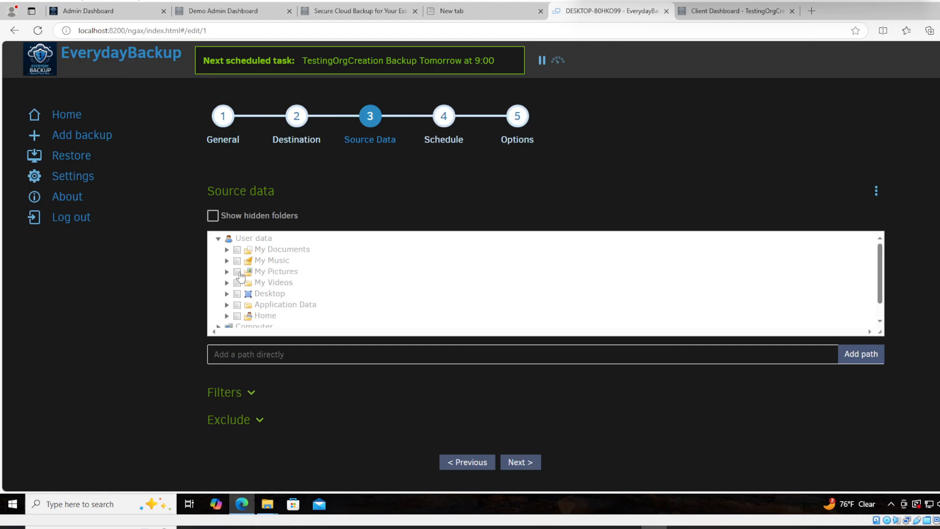
scroll(234, 321, "down", 1)
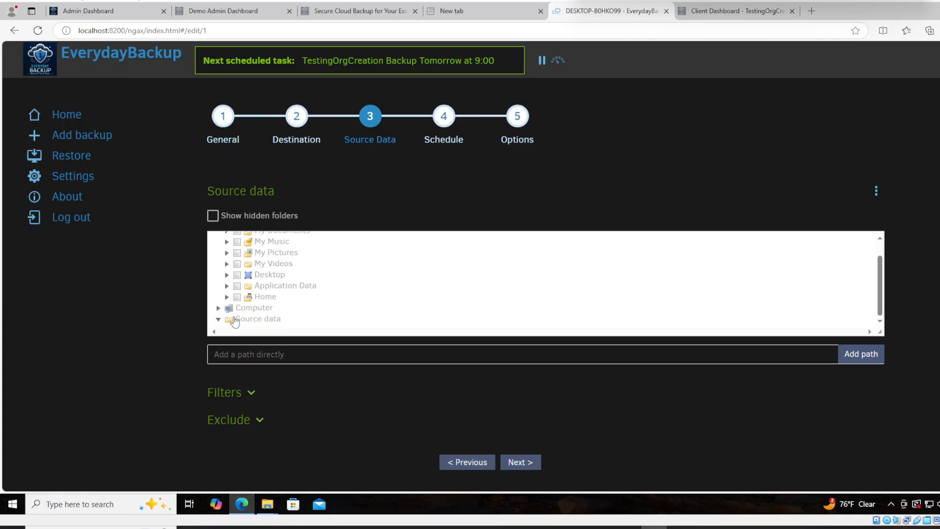
scroll(223, 314, "up", 1)
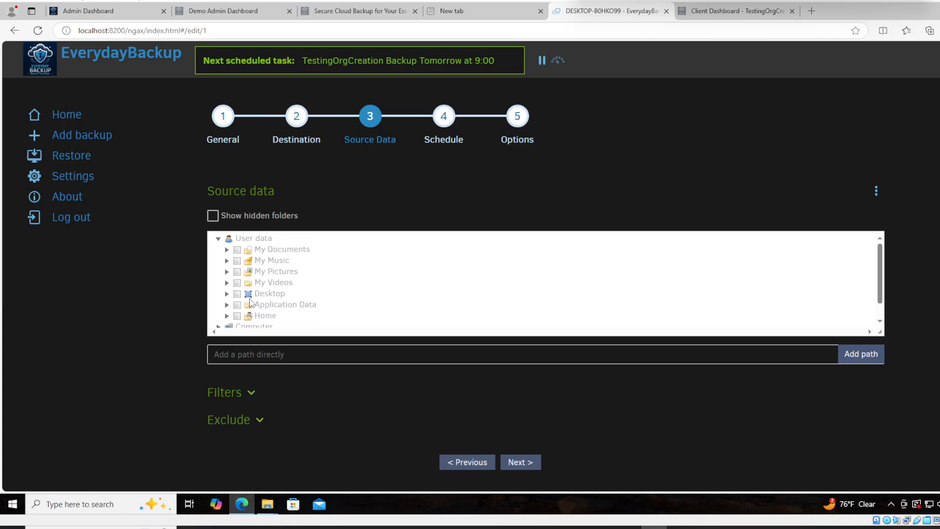
left_click(236, 250)
left_click(237, 272)
left_click(238, 294)
scroll(237, 294, "down", 2)
left_click(218, 275)
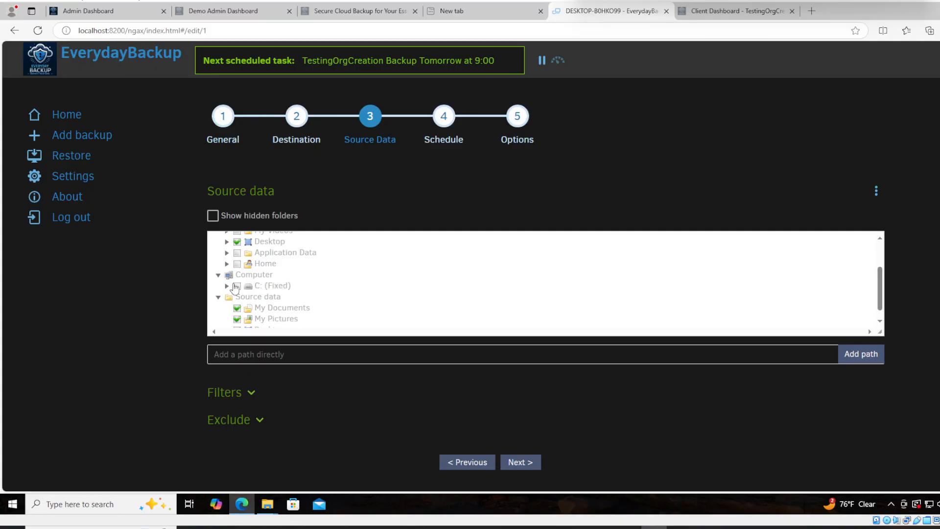
left_click(237, 287)
Review the daily Schedule, then the Options step with 500 MByte volumes and smart retention
left_click(528, 464)
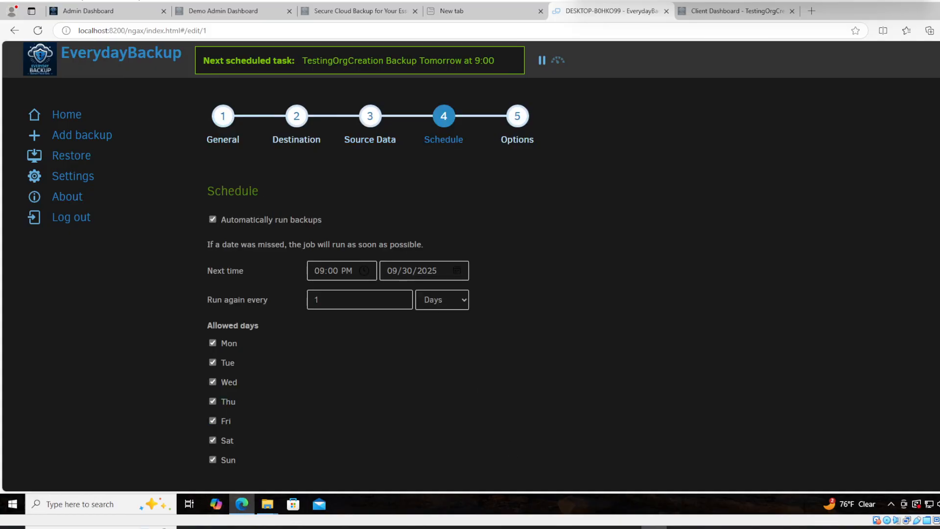
scroll(333, 320, "down", 3)
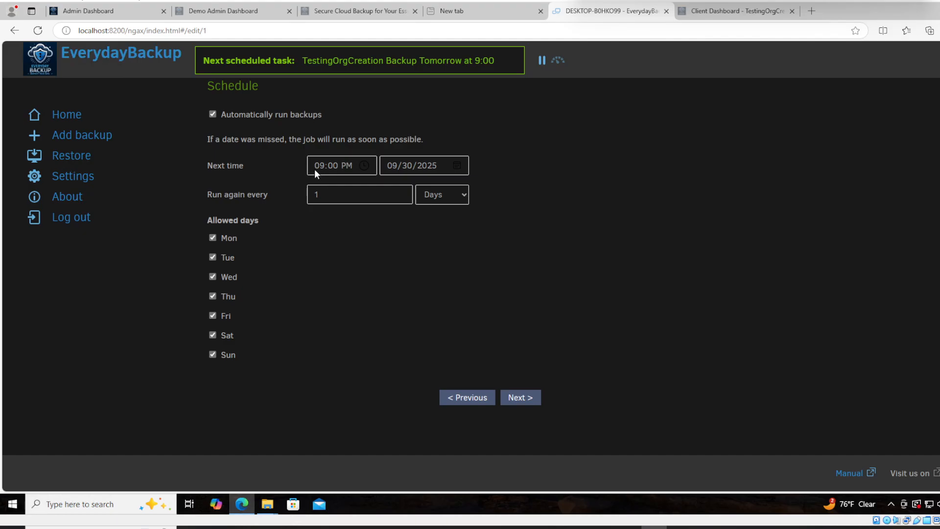
scroll(360, 284, "up", 2)
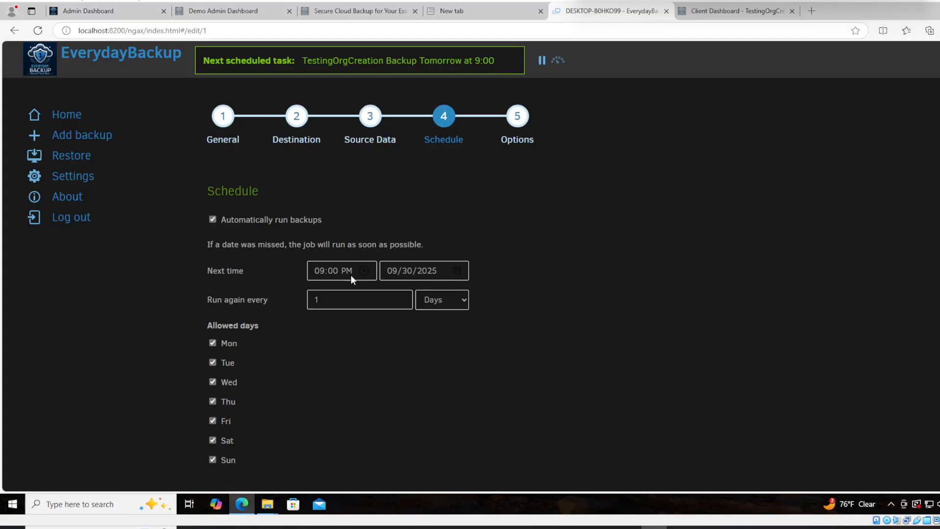
left_click(518, 116)
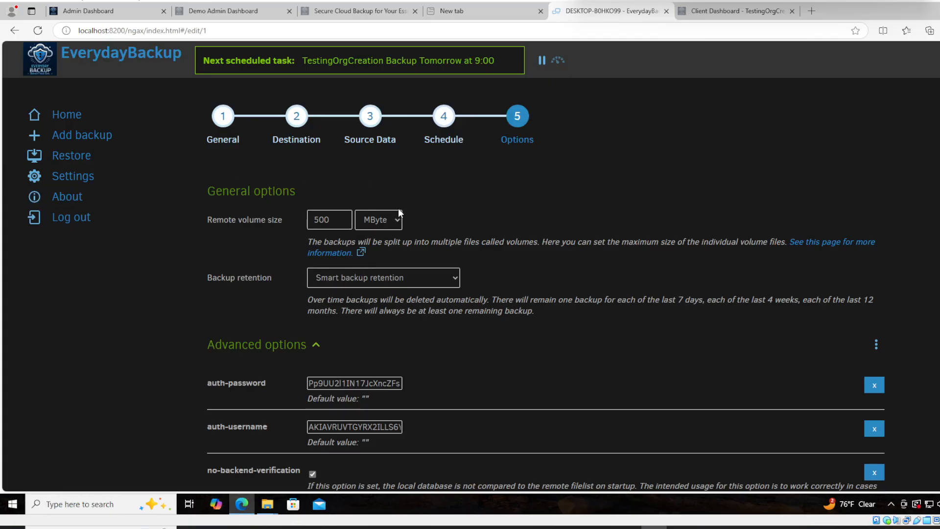
scroll(619, 303, "down", 4)
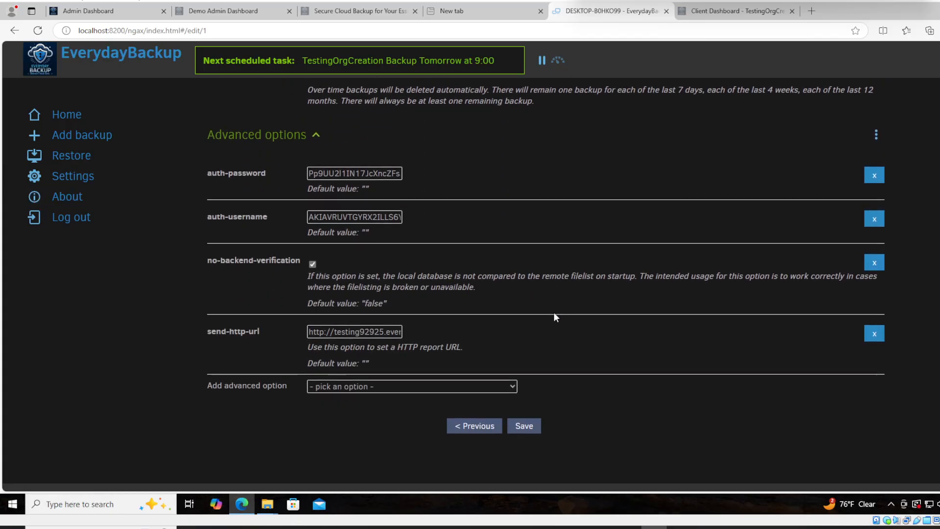
scroll(554, 316, "up", 3)
scroll(551, 319, "up", 1)
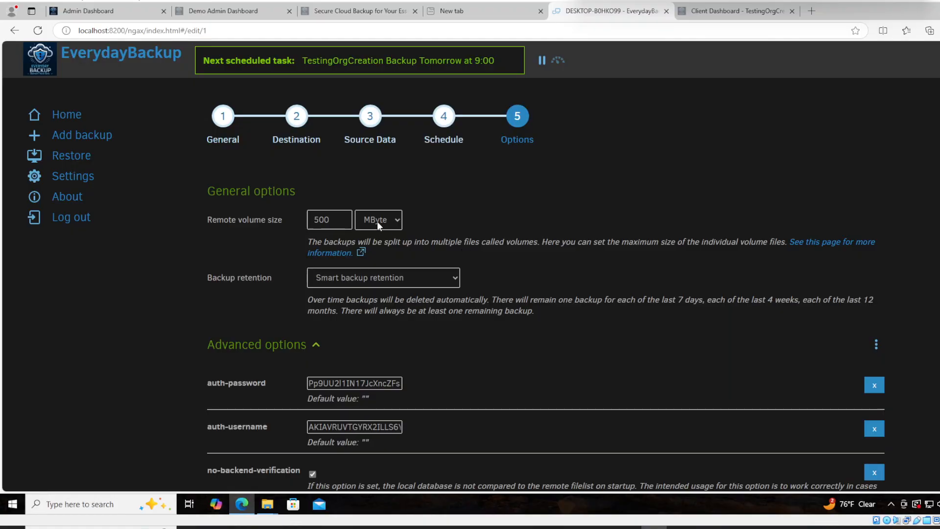
Inspect the full send-http-url report address in the backup's options
scroll(381, 276, "down", 1)
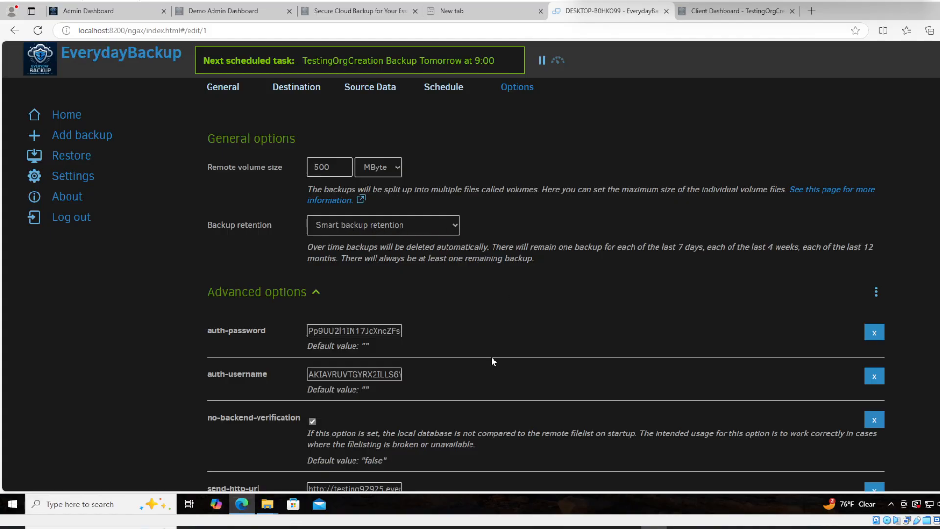
scroll(492, 357, "down", 3)
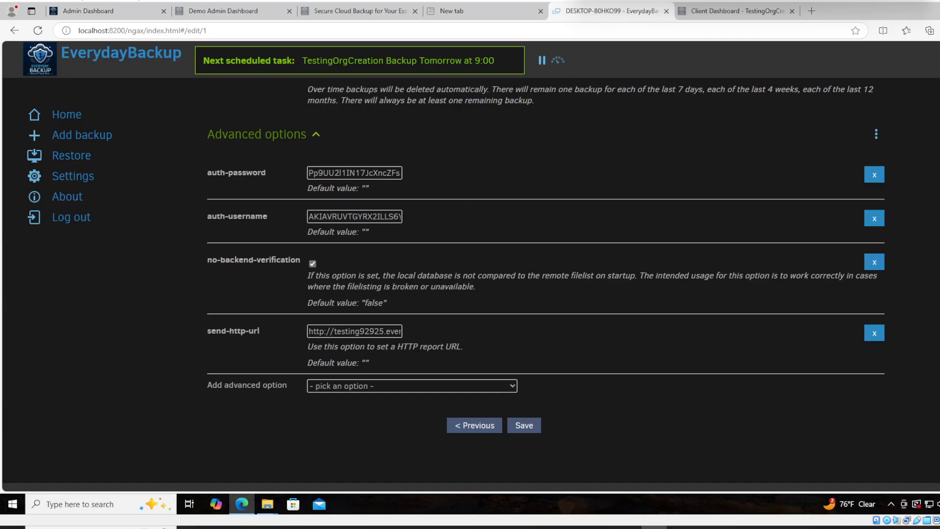
scroll(332, 346, "down", 1)
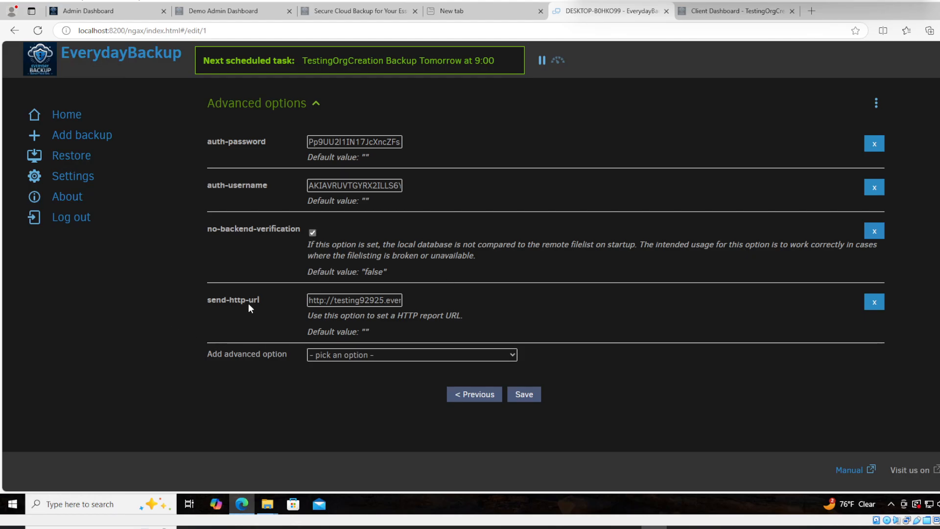
left_click_drag(334, 301, 401, 301)
left_click(332, 300)
left_click(401, 300)
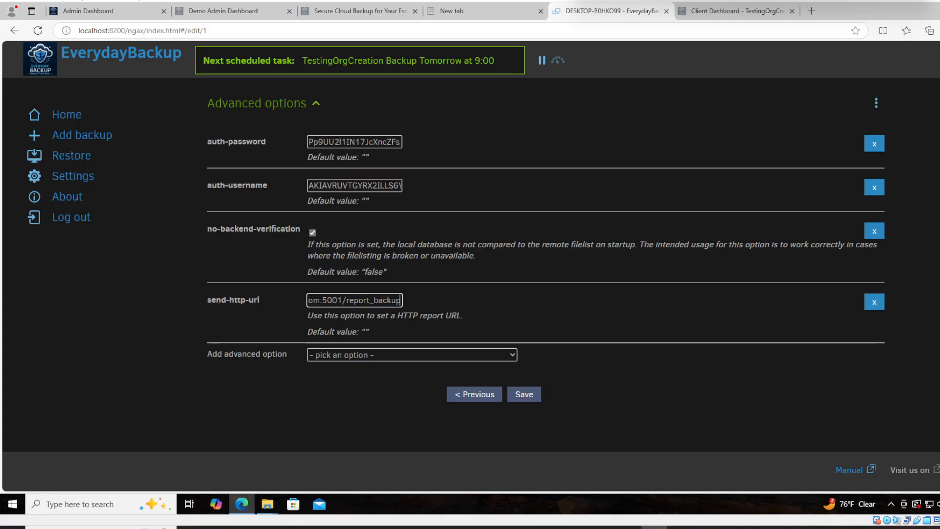
Glance at the Admin Dashboard, then return to the Home overview
left_click(135, 12)
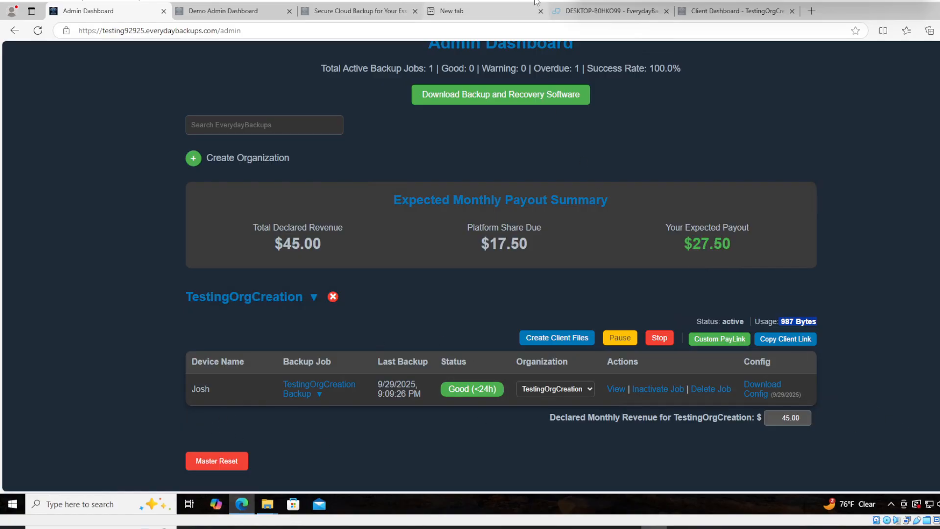
left_click(598, 13)
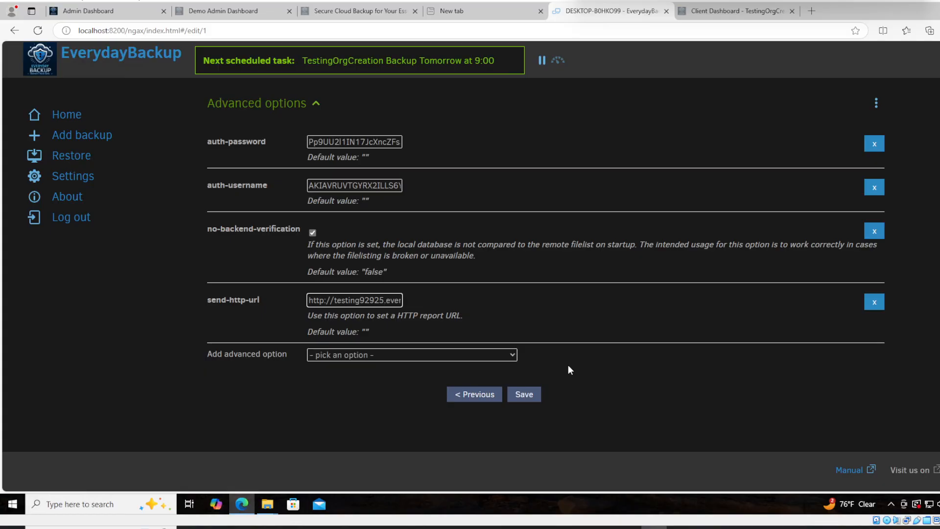
scroll(568, 365, "up", 2)
scroll(514, 395, "up", 2)
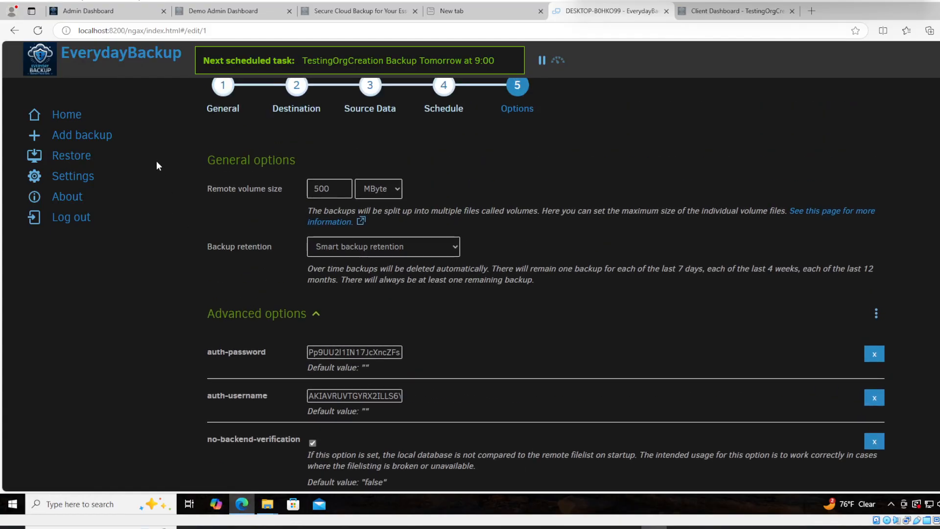
left_click(73, 115)
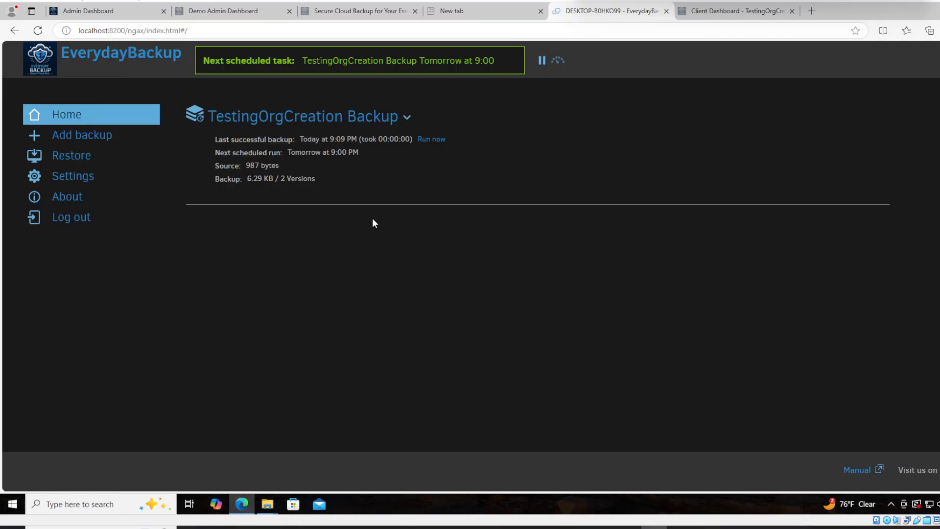
Edit the backup's sources to My Music, My Pictures and My Videos, removing acknowledgements.txt
left_click(408, 121)
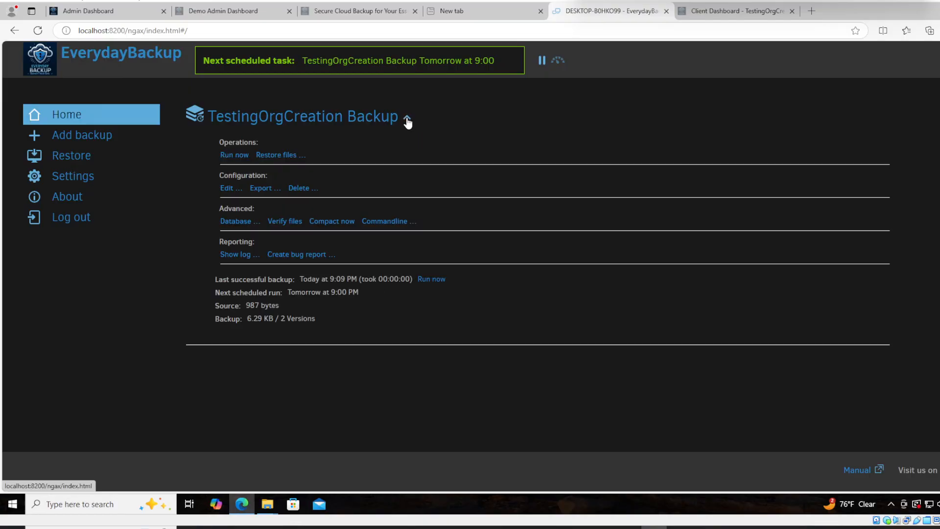
left_click(226, 187)
left_click(372, 118)
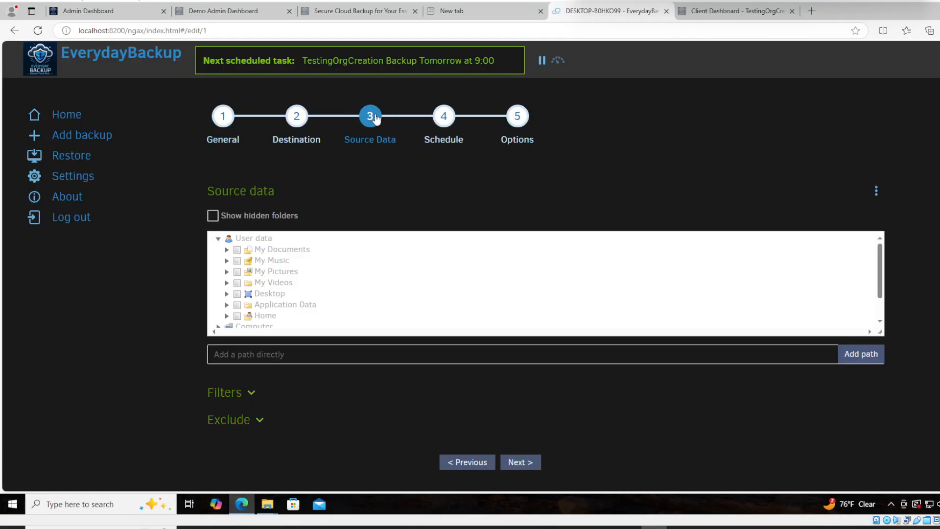
left_click(237, 261)
left_click(237, 272)
left_click(237, 283)
scroll(239, 289, "down", 3)
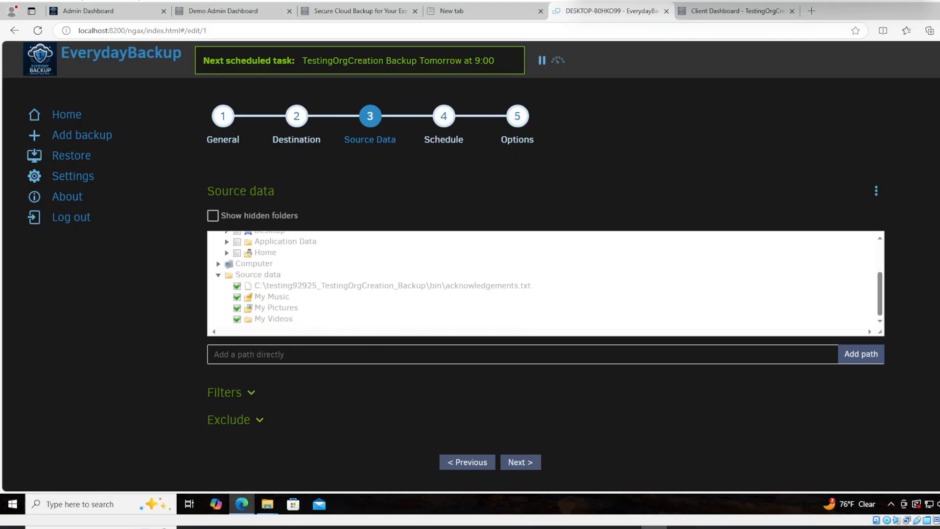
left_click(238, 286)
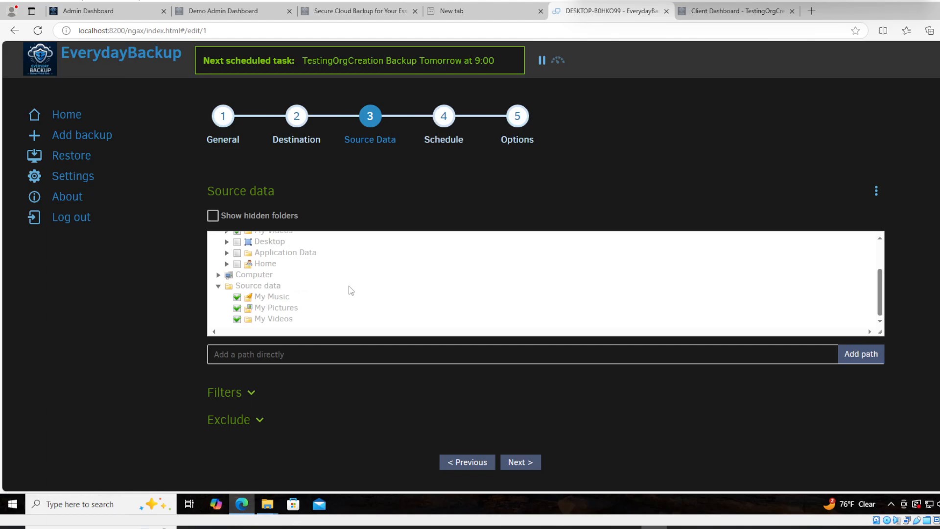
Attempt to save the edited backup, which raises a missing AWS Access ID error
left_click(522, 462)
scroll(489, 274, "down", 5)
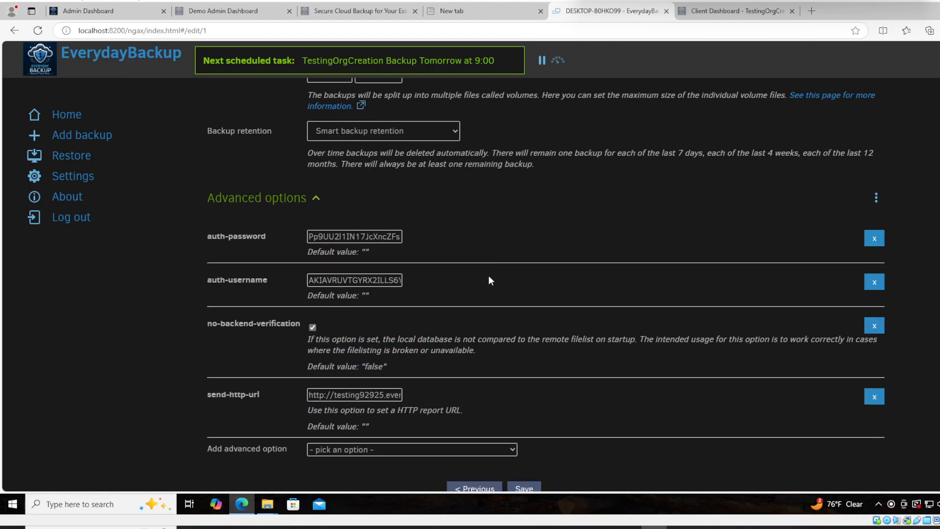
left_click(525, 396)
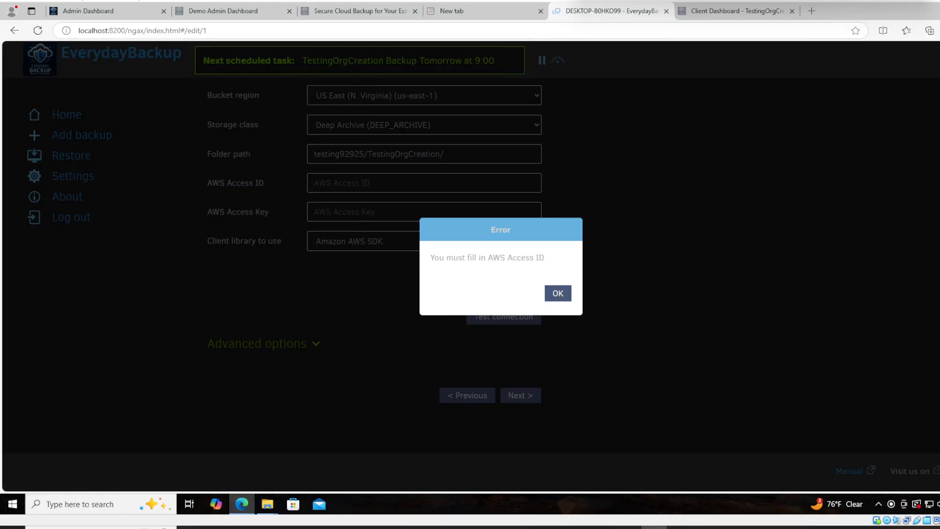
Dismiss the missing AWS Access ID errors, including one from a failed connection test
left_click(558, 293)
scroll(294, 316, "up", 3)
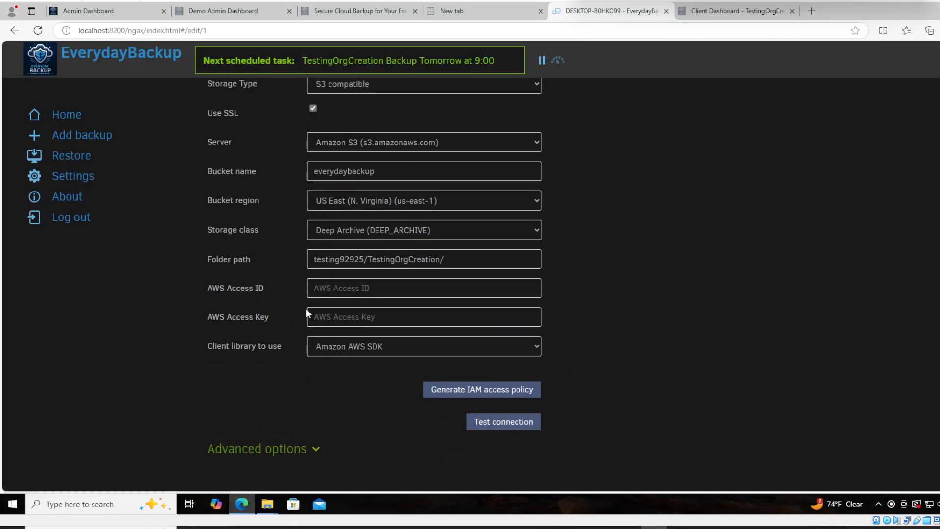
left_click(504, 422)
left_click(558, 293)
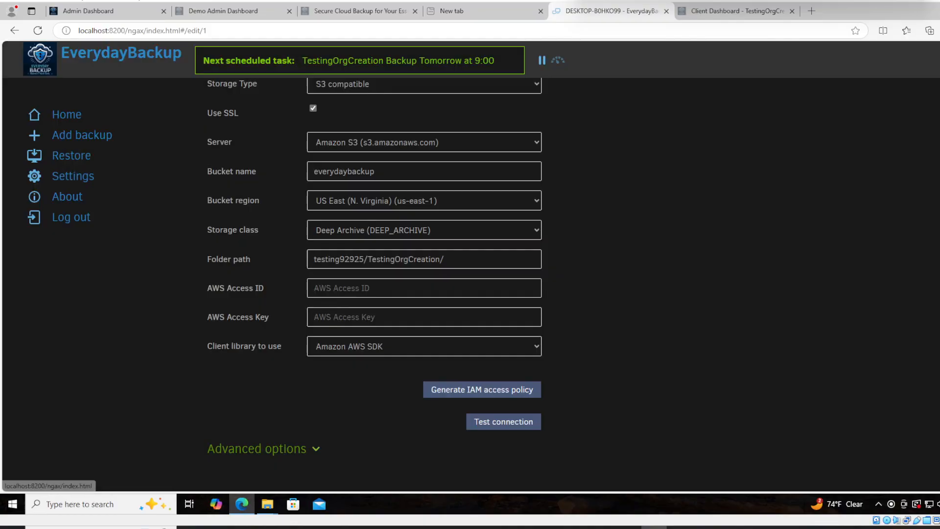
scroll(538, 220, "up", 3)
Copy the auth-username value from Options into the Destination's AWS Access ID field
left_click(522, 128)
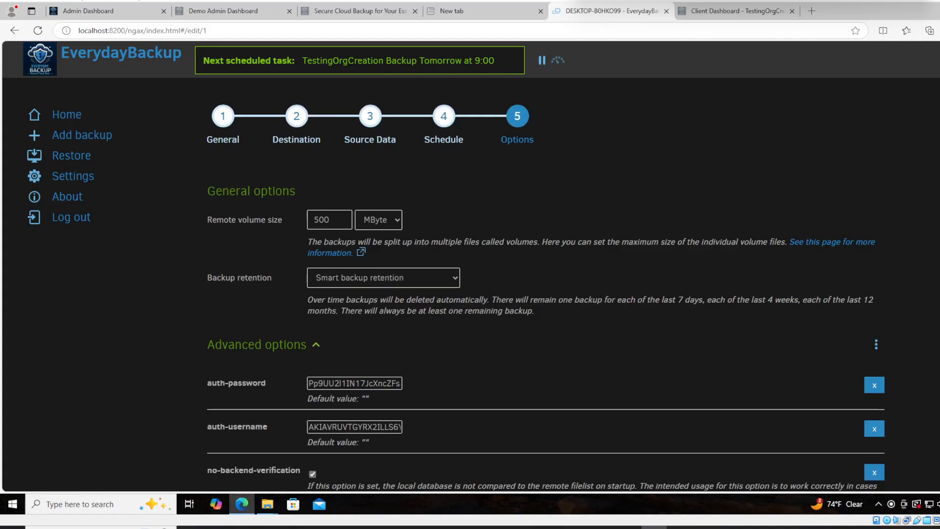
key("Tab")
key("ctrl+c")
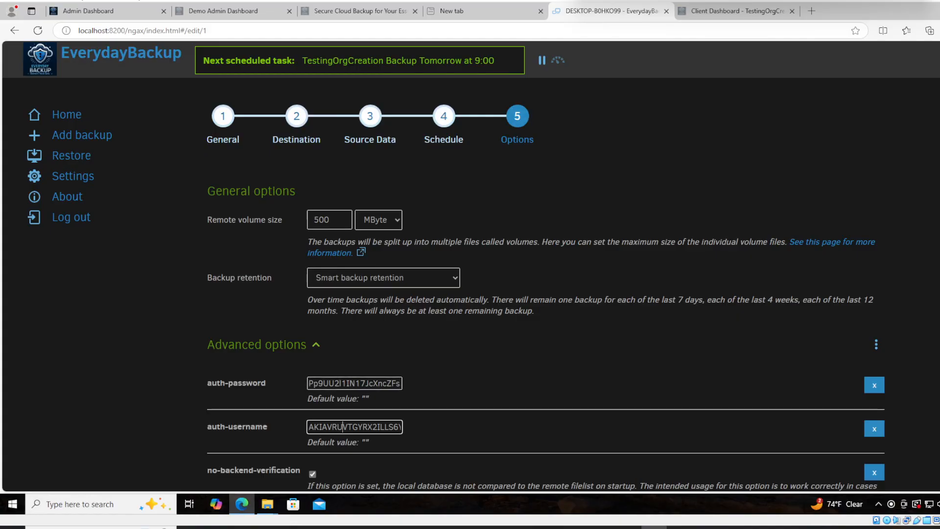
left_click(371, 116)
left_click(298, 129)
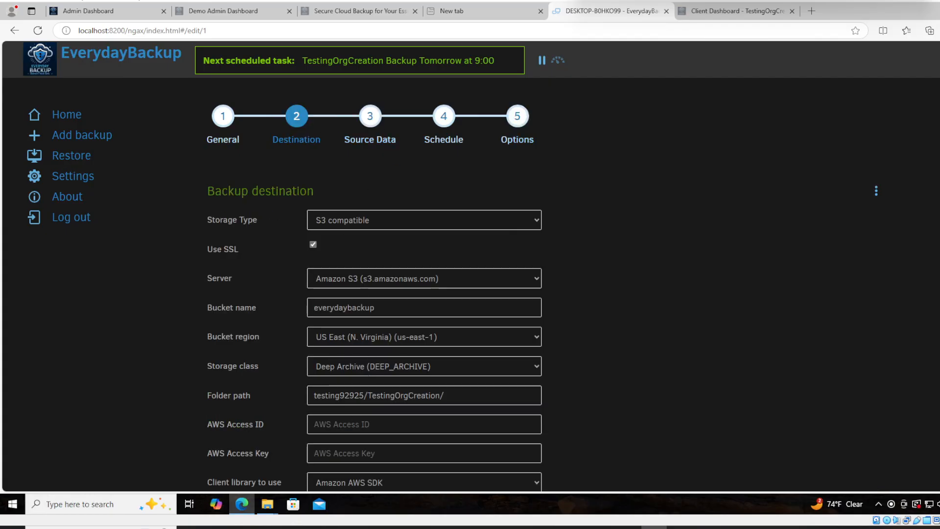
left_click(377, 425)
key("ctrl+v")
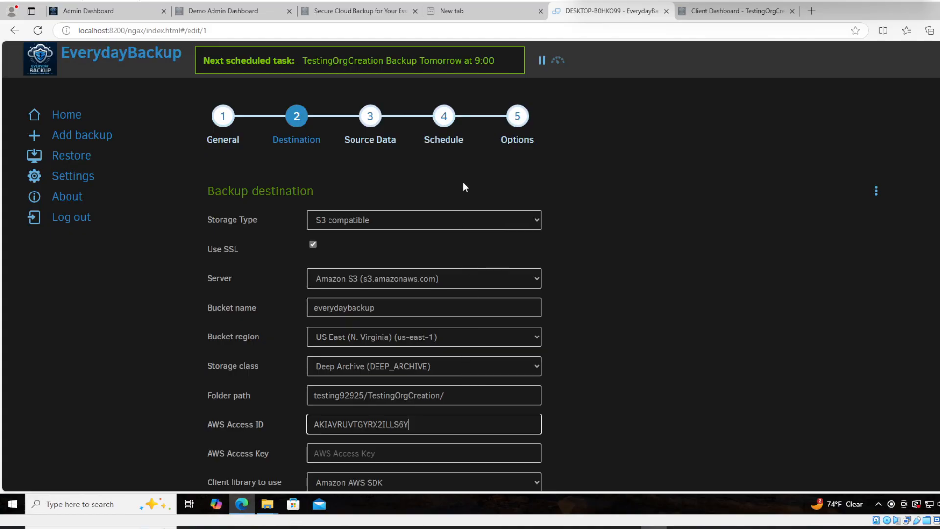
Copy the auth-password value from Options into the Destination's AWS Access Key field
left_click(518, 123)
left_click(341, 383)
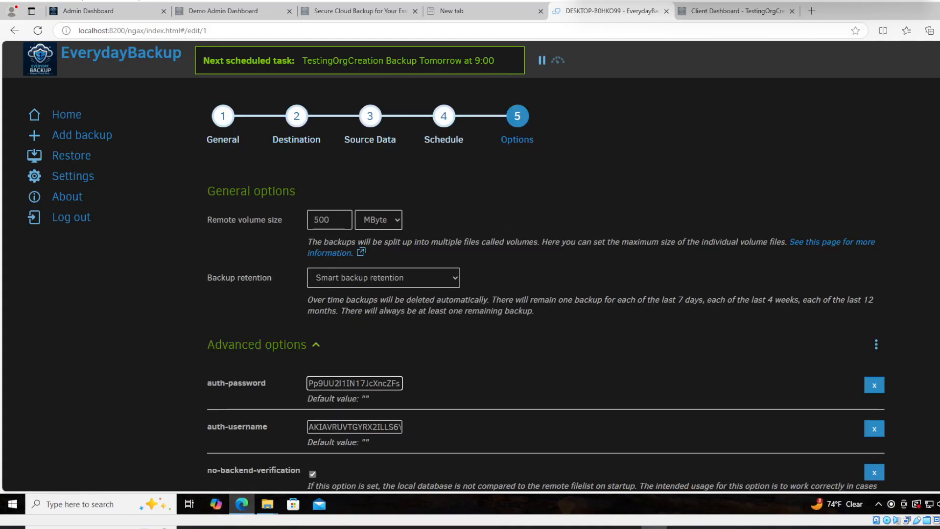
key("ctrl+a")
left_click(296, 118)
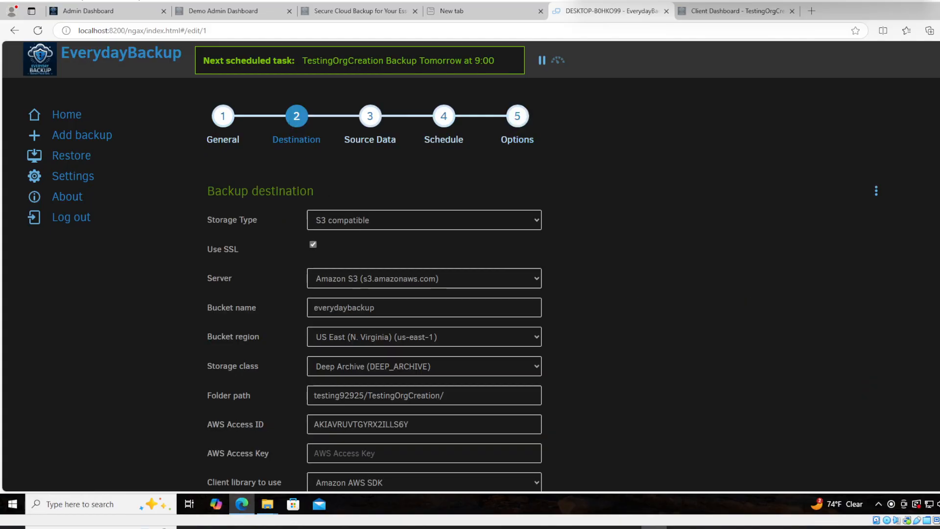
left_click(465, 453)
key("ctrl+v")
scroll(577, 422, "down", 3)
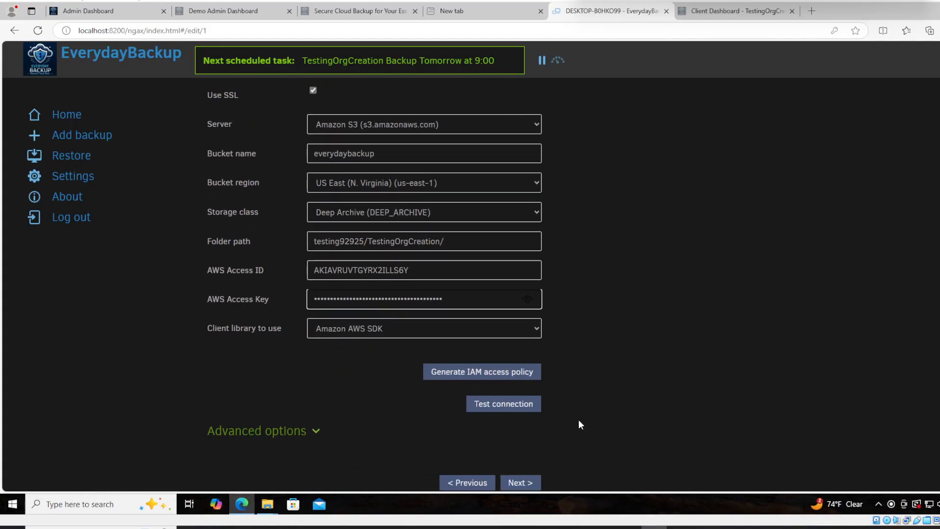
scroll(466, 348, "up", 3)
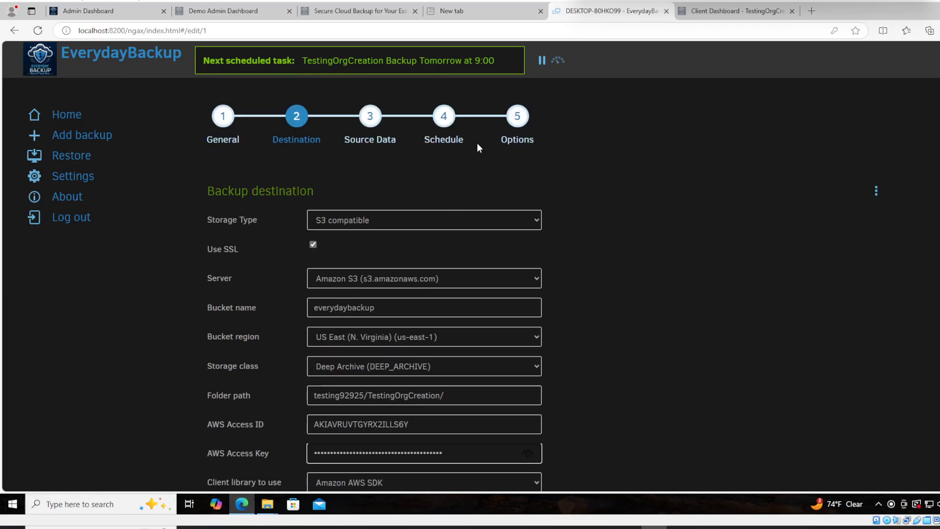
left_click(526, 124)
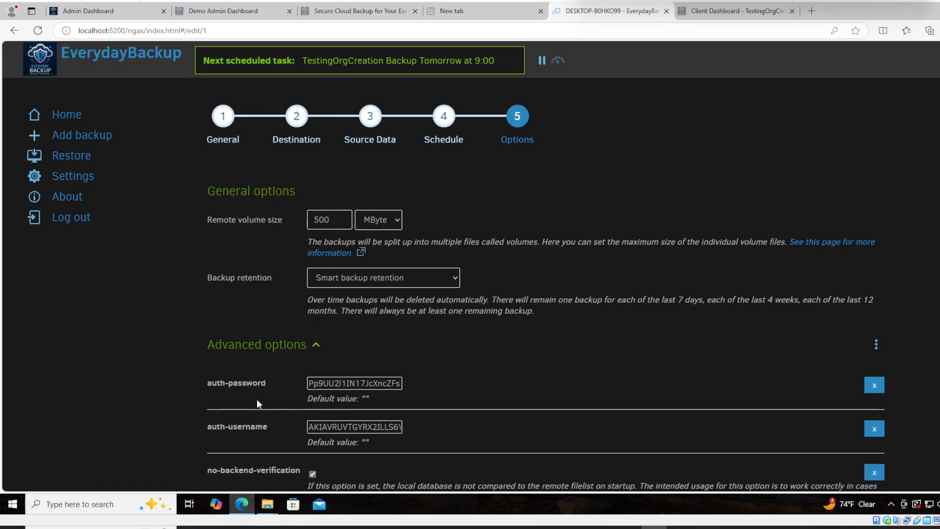
Reselect the auth-username and auth-password values on the Options step
left_click_drag(215, 428, 414, 431)
left_click(365, 383)
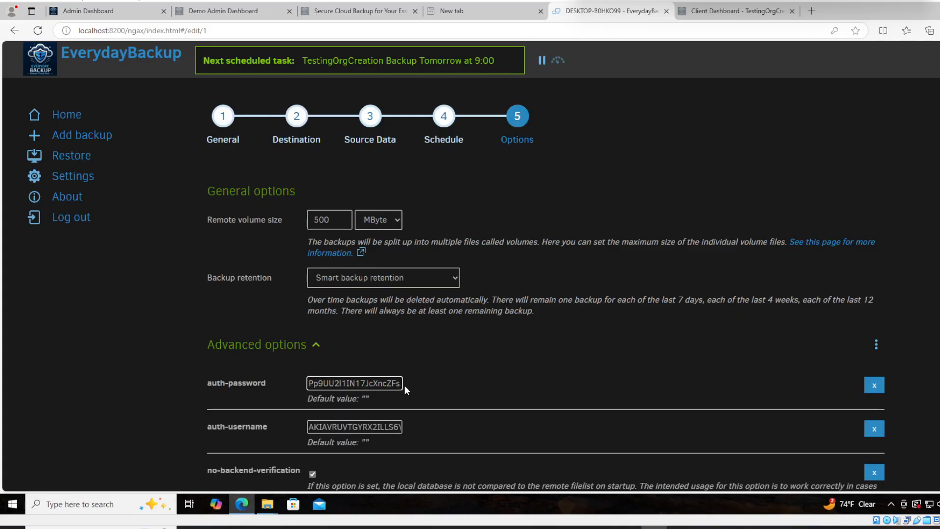
key("ctrl+a")
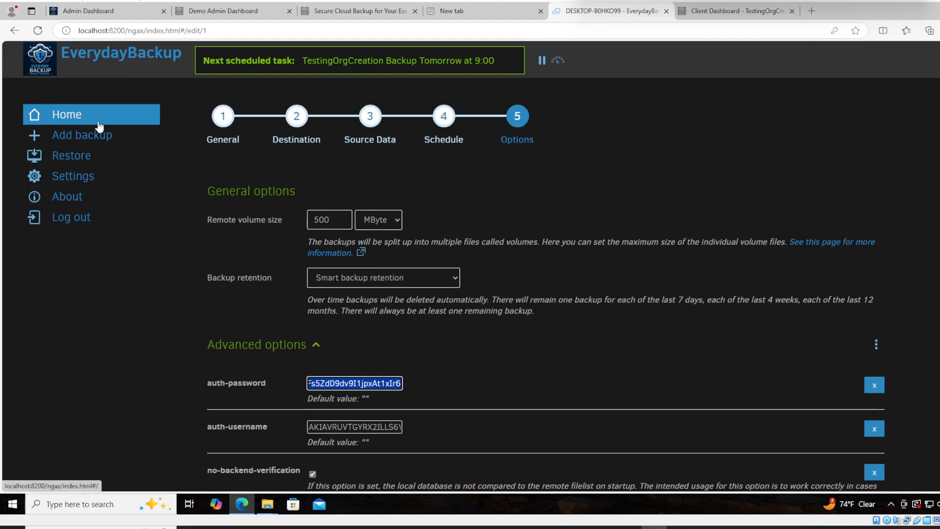
left_click(238, 391)
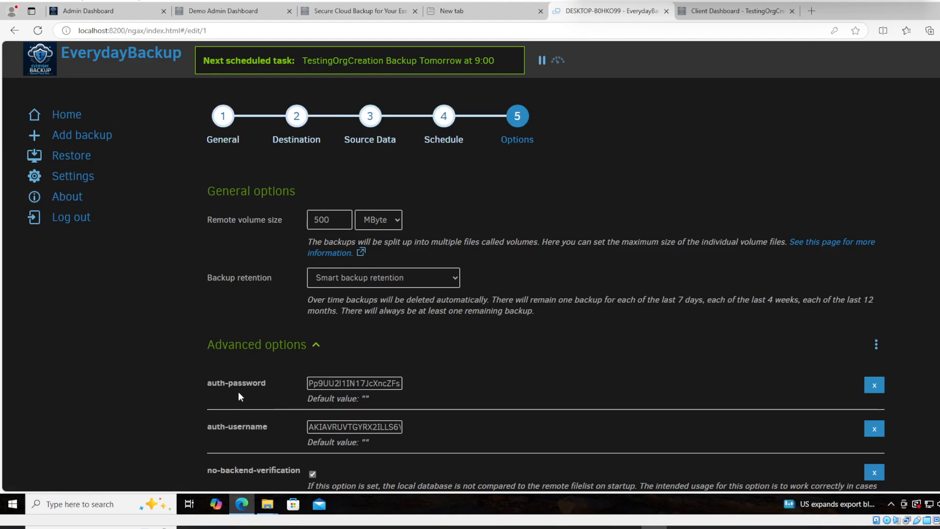
Test the S3 destination connection, keeping the bucket name, and confirm the success message
left_click(298, 116)
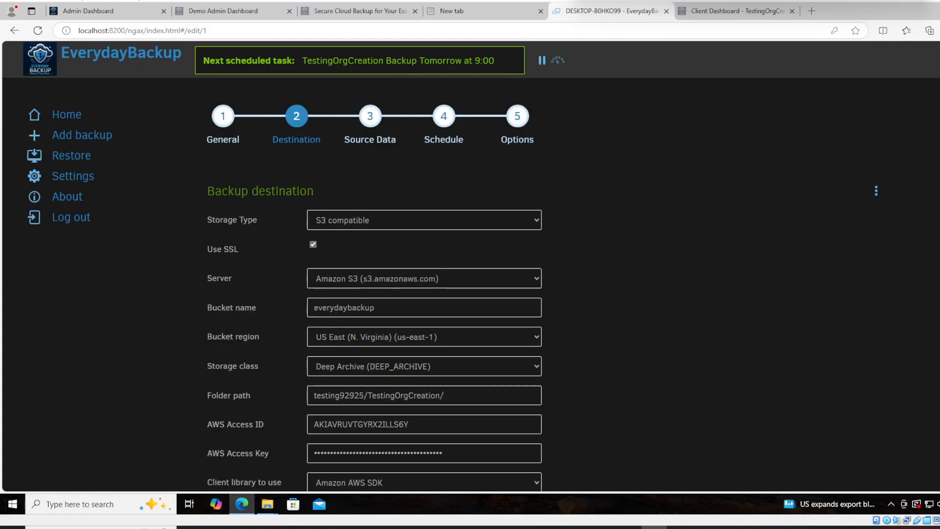
scroll(264, 387, "down", 1)
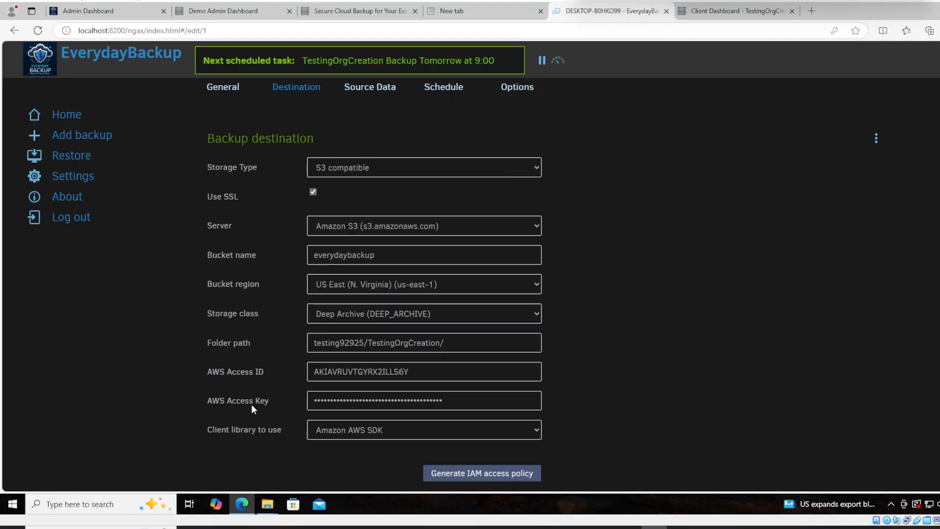
scroll(510, 459, "down", 3)
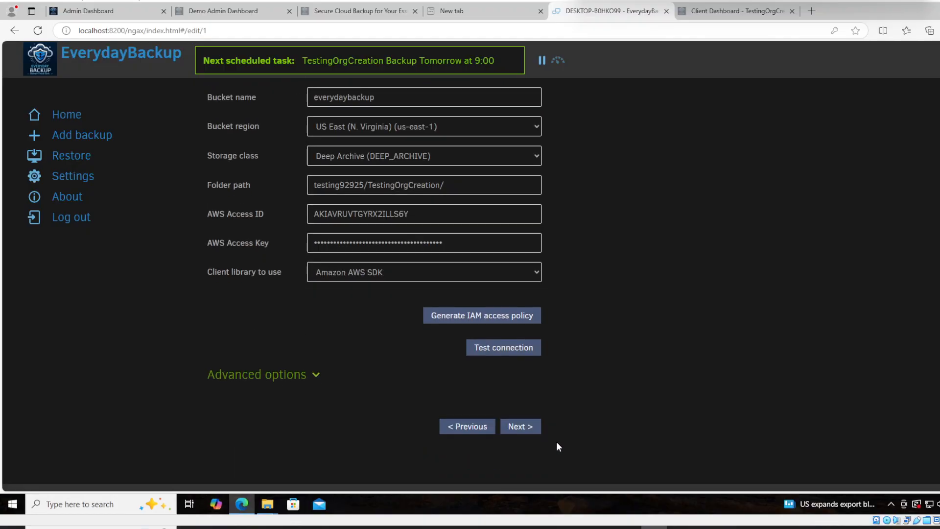
left_click(505, 354)
left_click(612, 298)
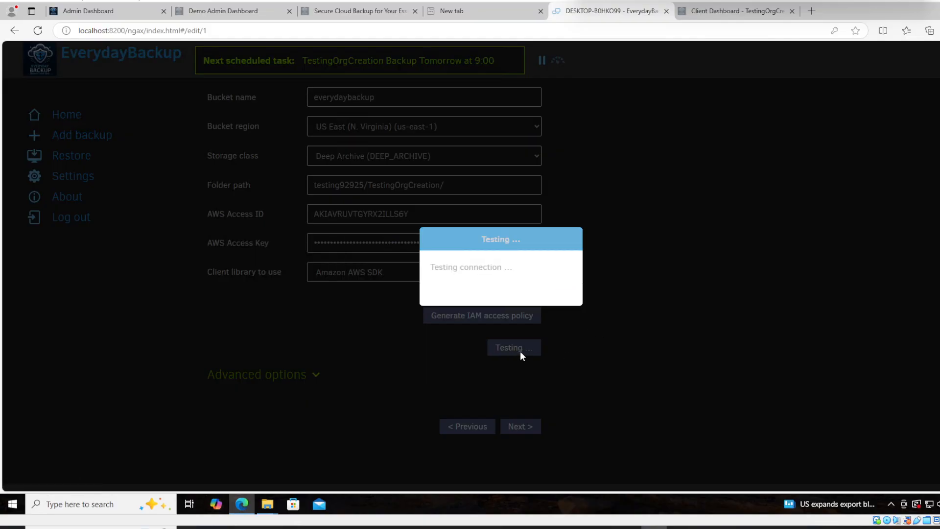
left_click_drag(455, 258, 546, 275)
left_click(547, 297)
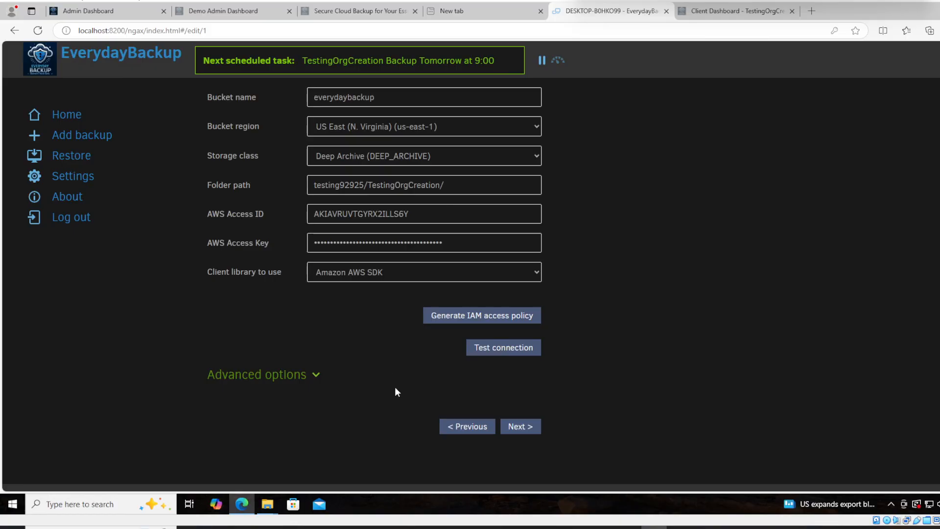
scroll(411, 392, "down", 1)
scroll(347, 351, "up", 2)
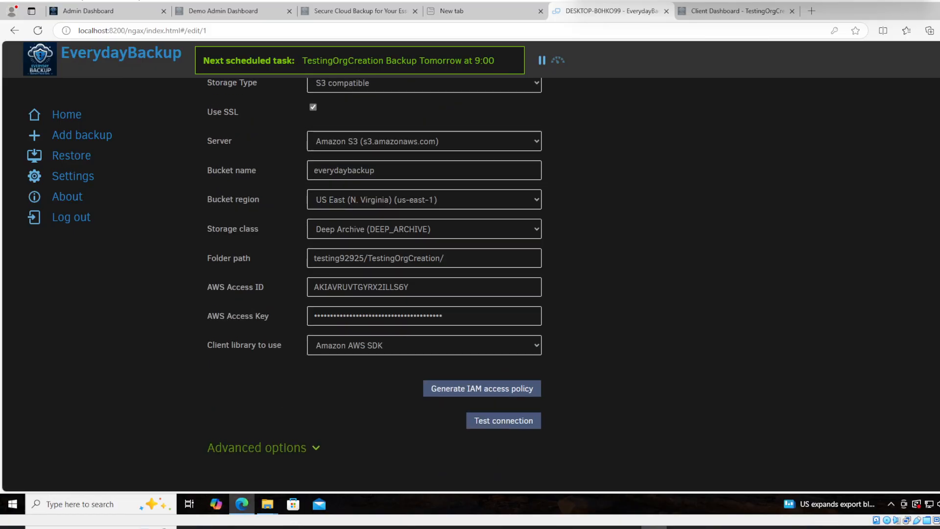
scroll(381, 405, "up", 3)
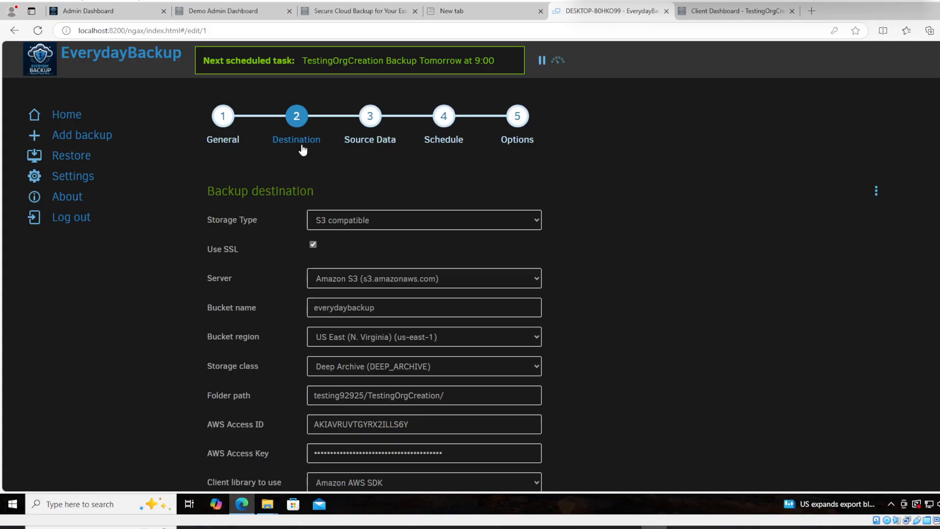
Save the edited backup job, declining Edge's offer to store the password
left_click(518, 116)
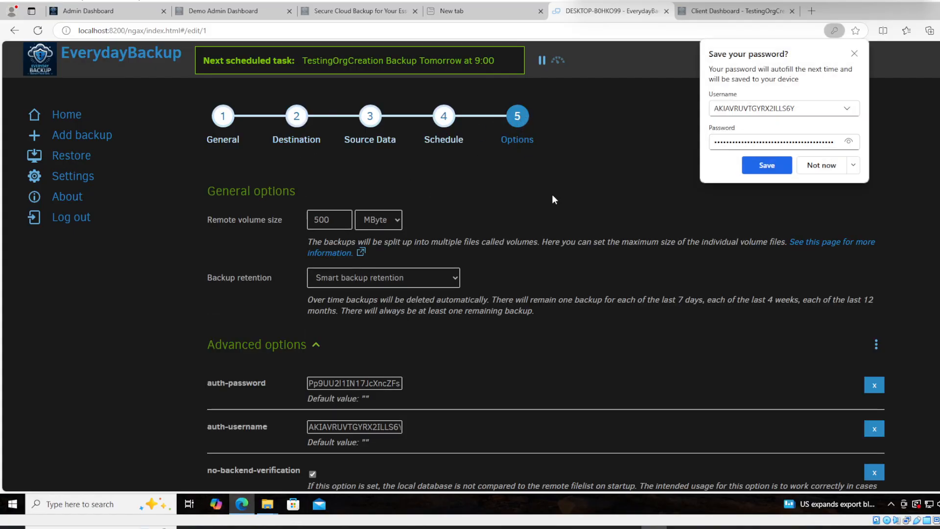
scroll(563, 304, "down", 5)
scroll(538, 343, "down", 1)
left_click(523, 396)
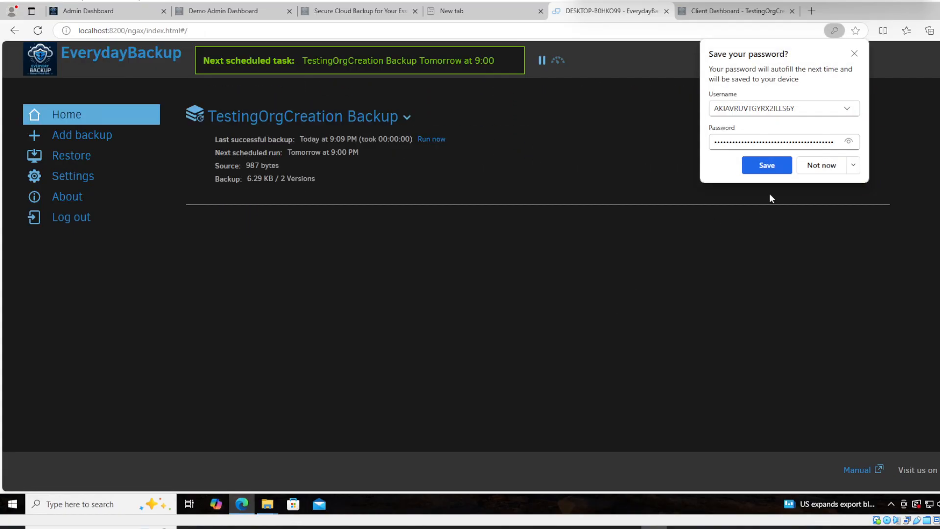
left_click(820, 165)
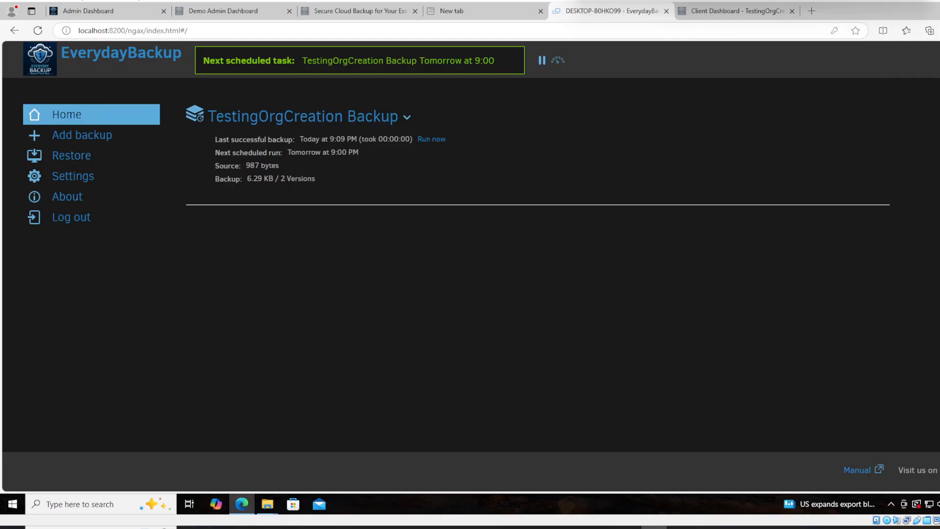
Run the backup now, recheck its source data, then close the local client tab
left_click(430, 141)
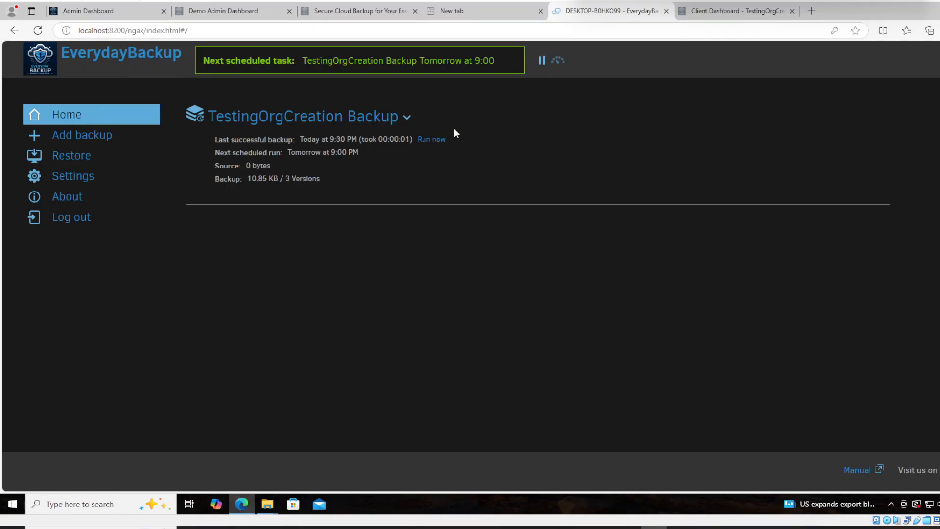
left_click(408, 118)
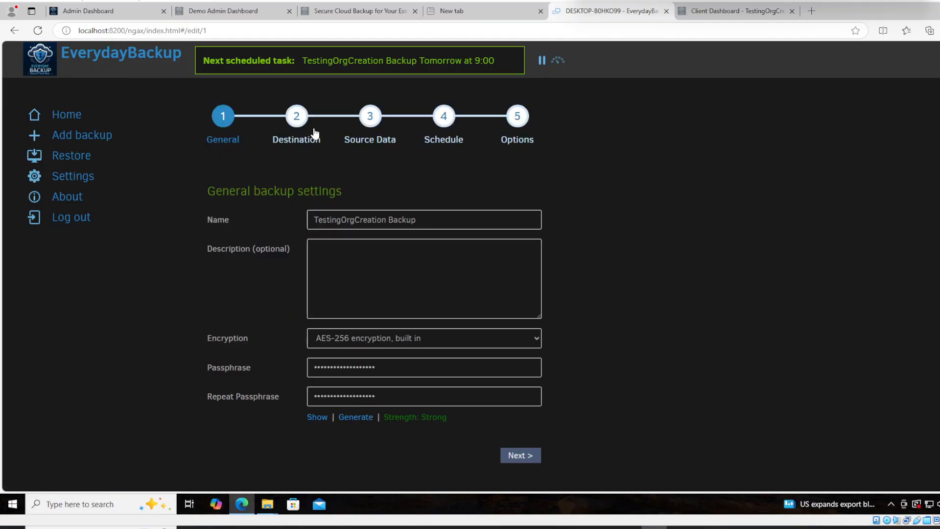
left_click(366, 119)
scroll(253, 280, "down", 2)
scroll(253, 281, "up", 3)
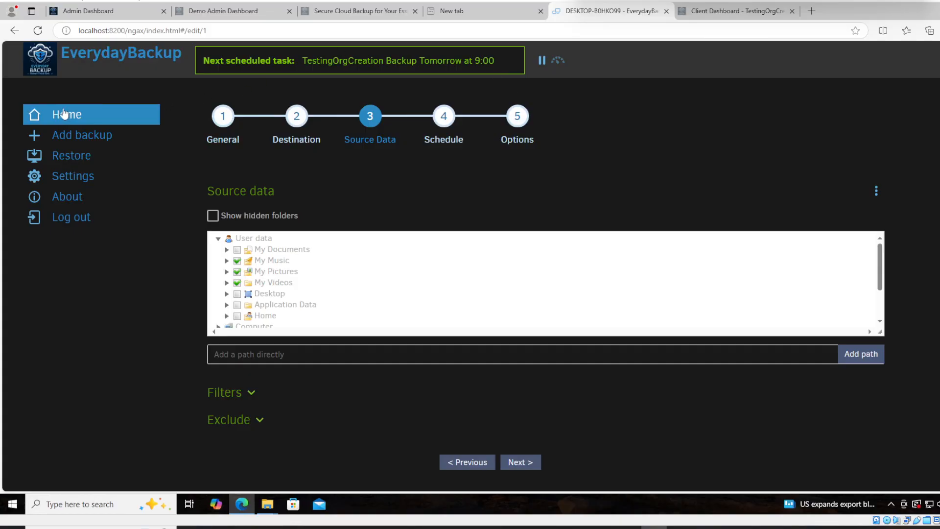
left_click(104, 114)
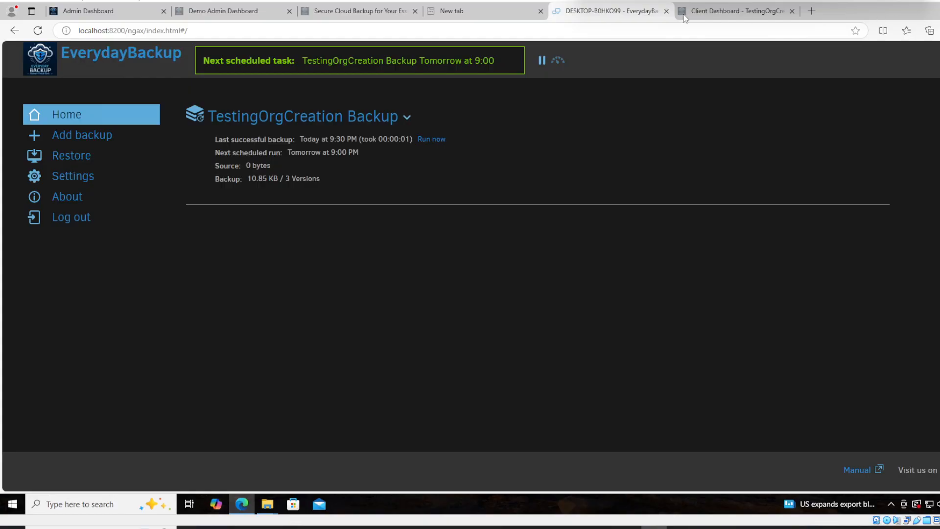
left_click(667, 11)
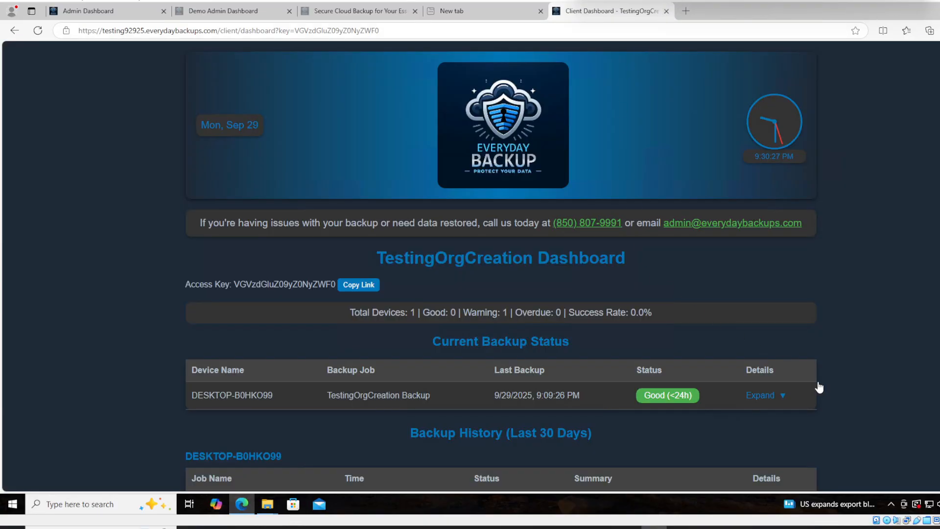
Reopen the local client page from the Duplicati tray icon, showing 10.85 KB / 3 versions
left_click(892, 504)
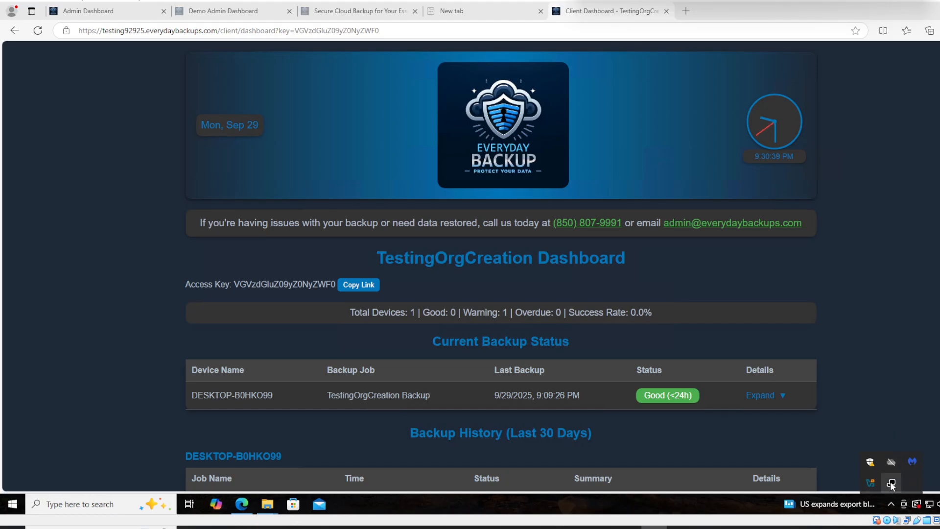
left_click(892, 485)
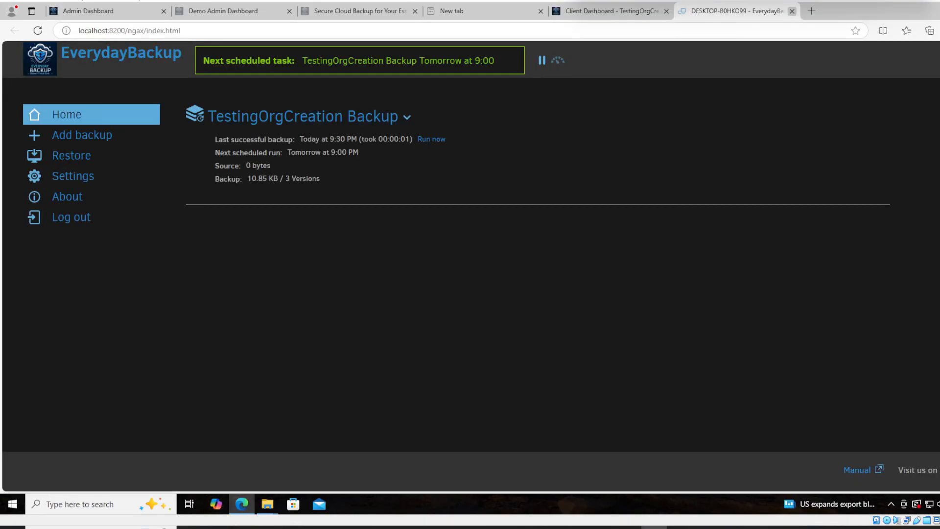
left_click_drag(78, 31, 121, 30)
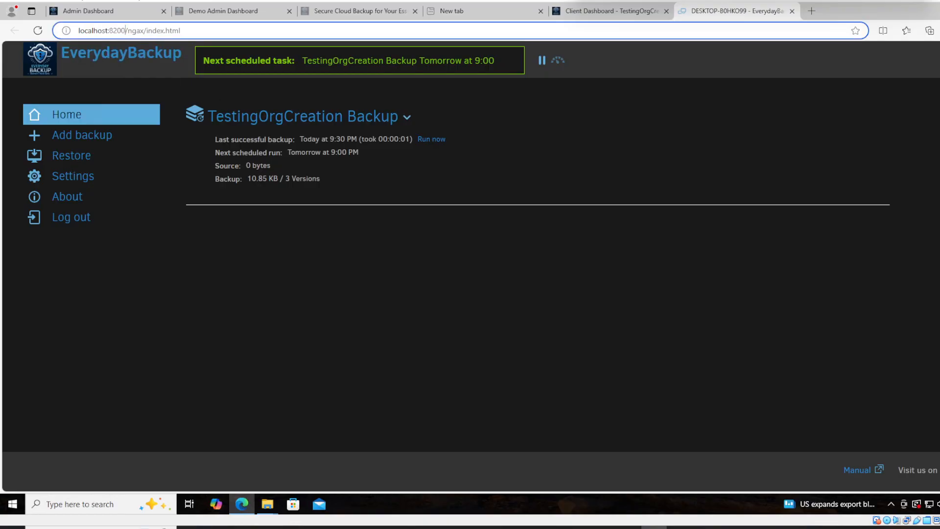
left_click(892, 507)
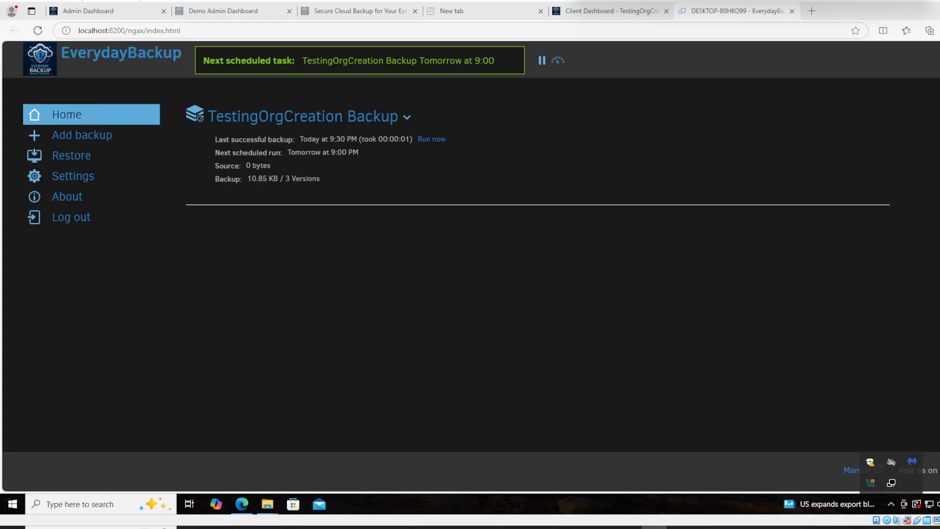
Launch Task Manager and select the Duplicati tray icon process in the Details list
left_click(12, 505)
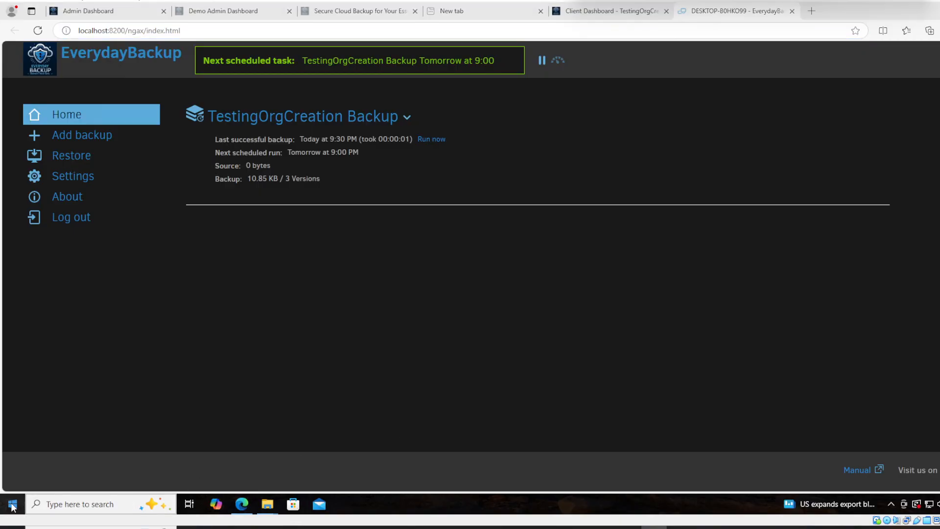
type("taskmgr")
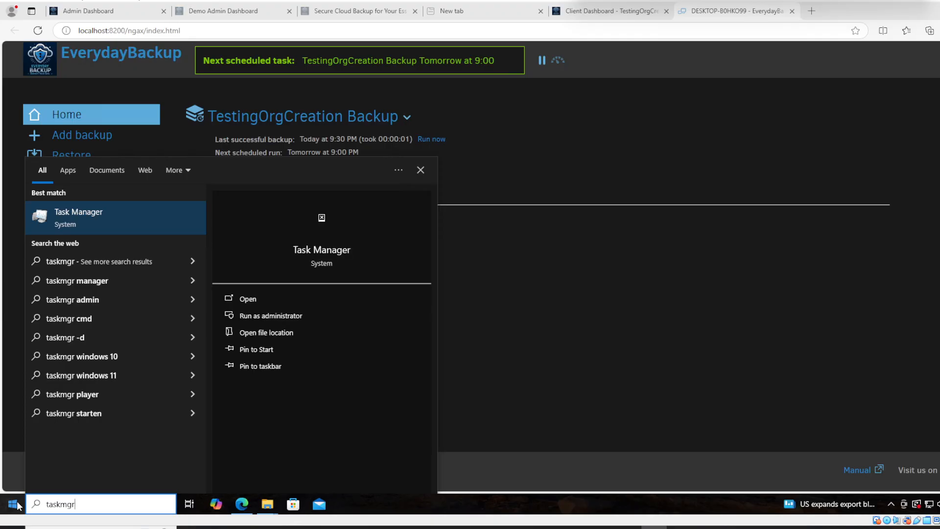
key("Return")
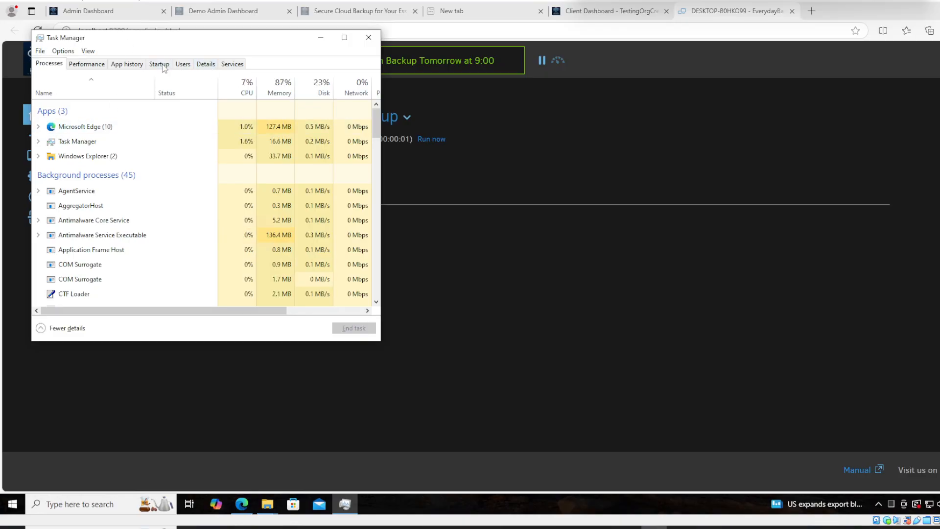
left_click(206, 64)
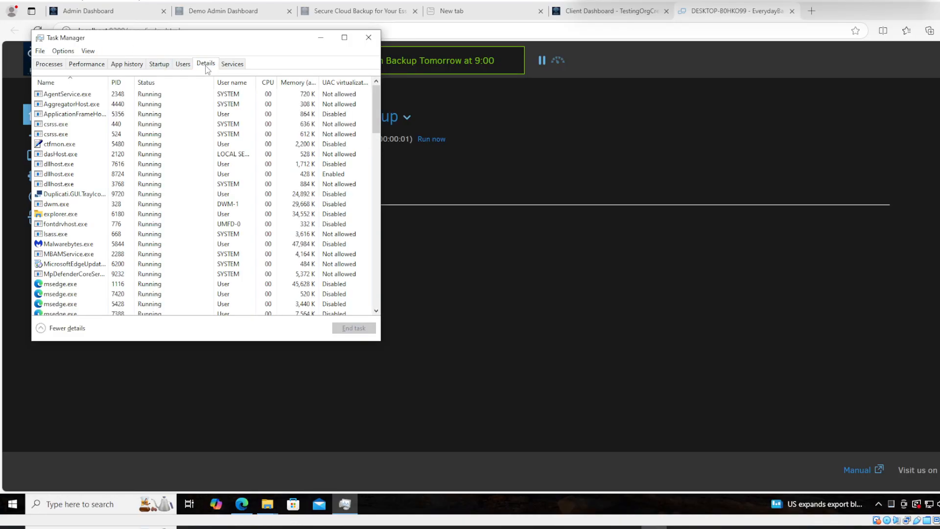
left_click(69, 195)
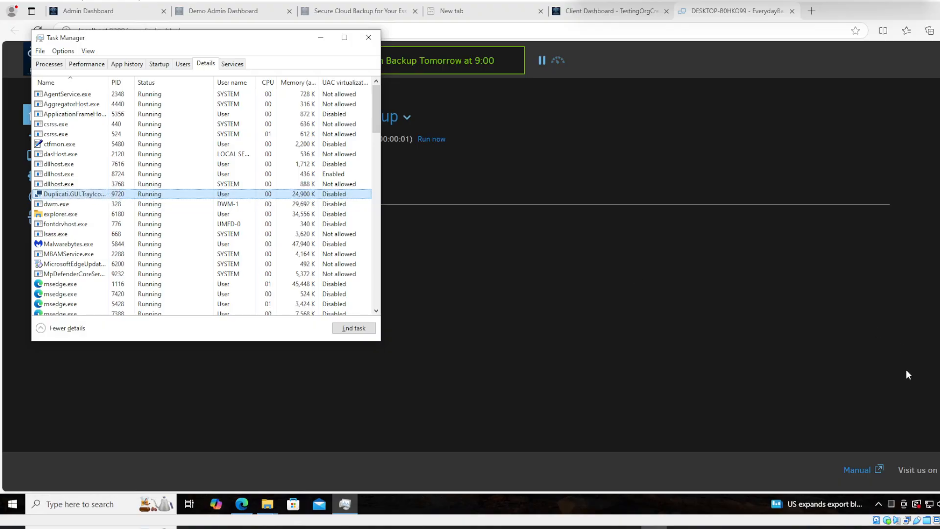
left_click(880, 504)
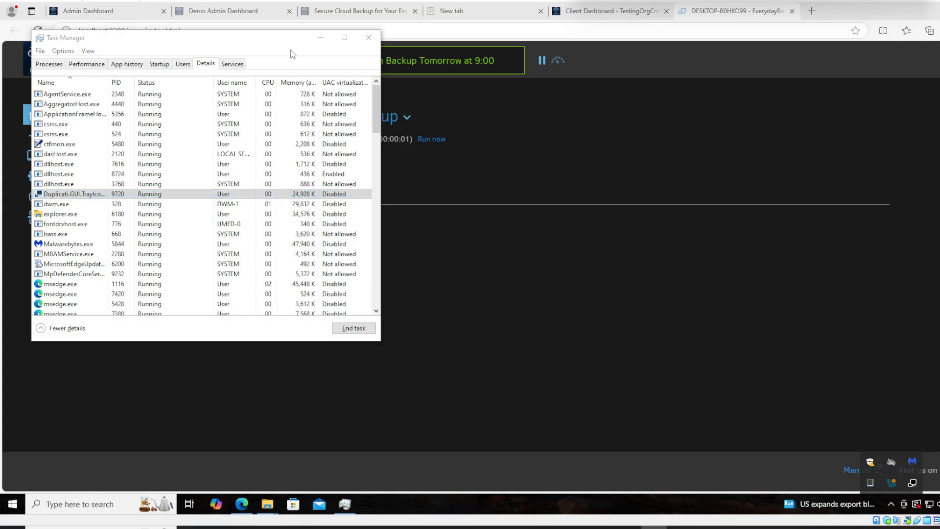
left_click_drag(276, 39, 302, 62)
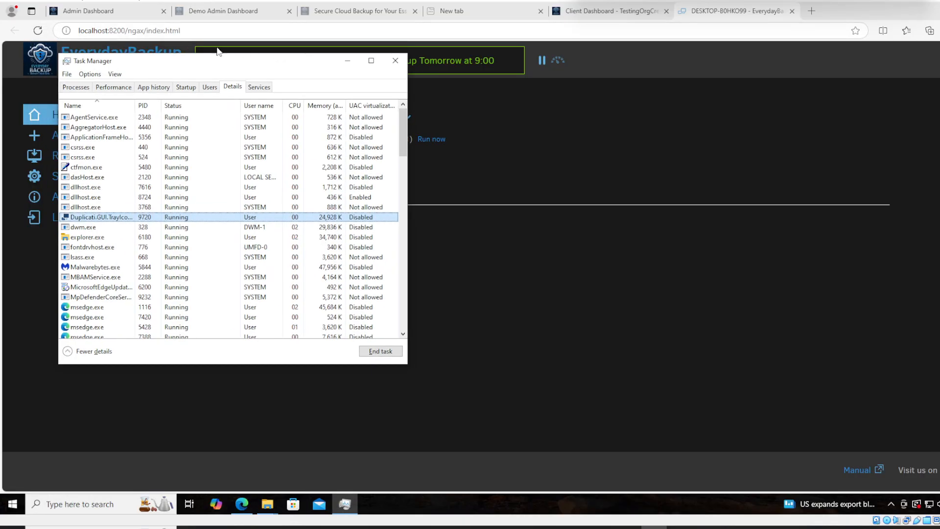
End the Duplicati process tree, confirm it, and close Task Manager
right_click(98, 218)
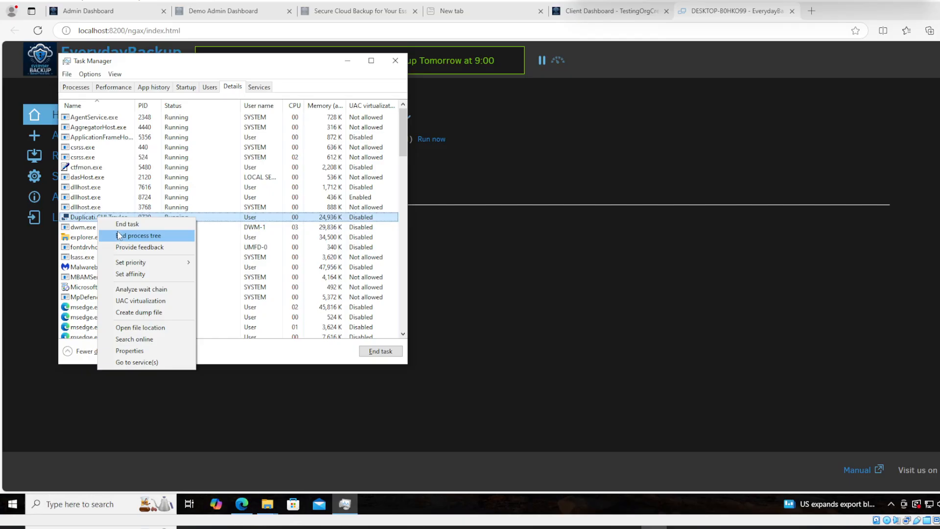
left_click(119, 224)
left_click(512, 270)
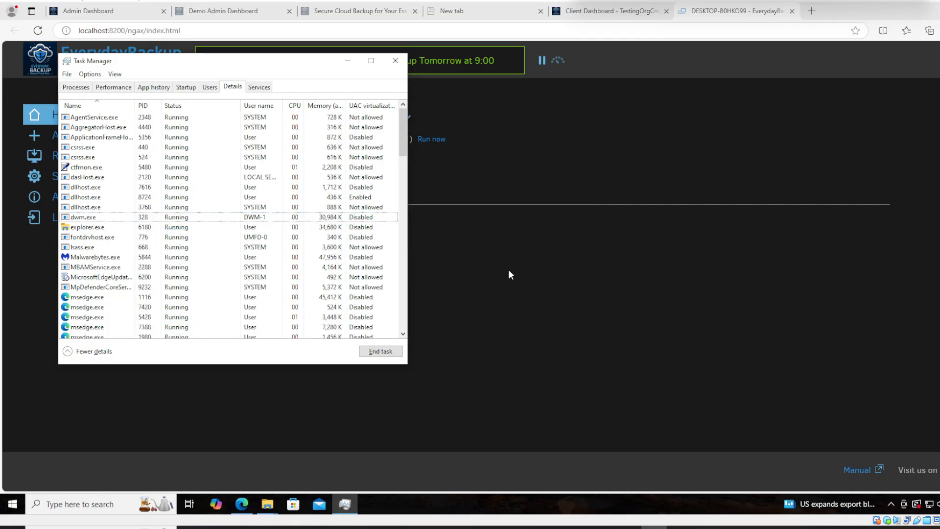
left_click(891, 504)
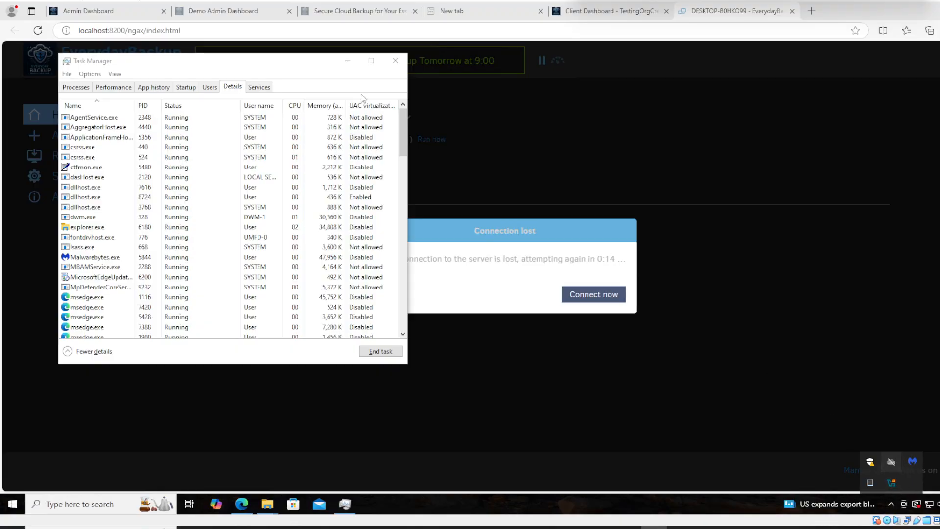
left_click(395, 61)
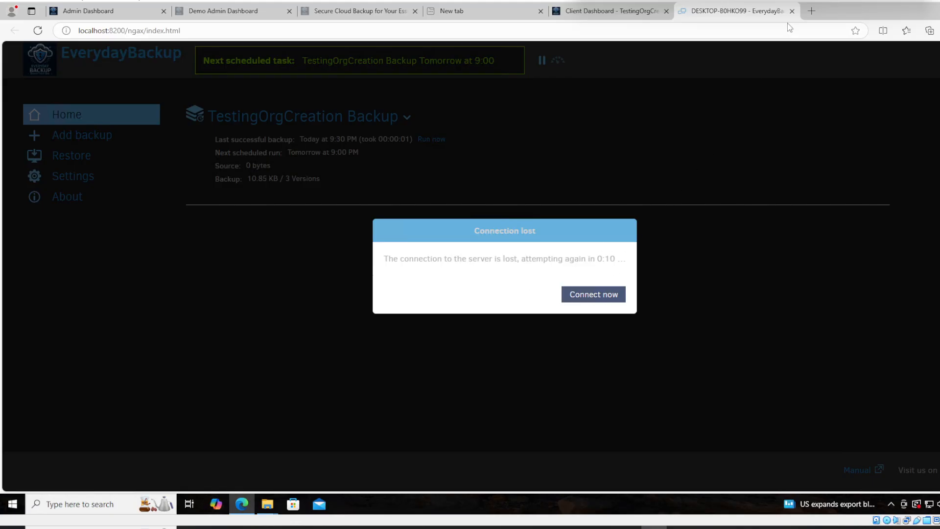
left_click(792, 10)
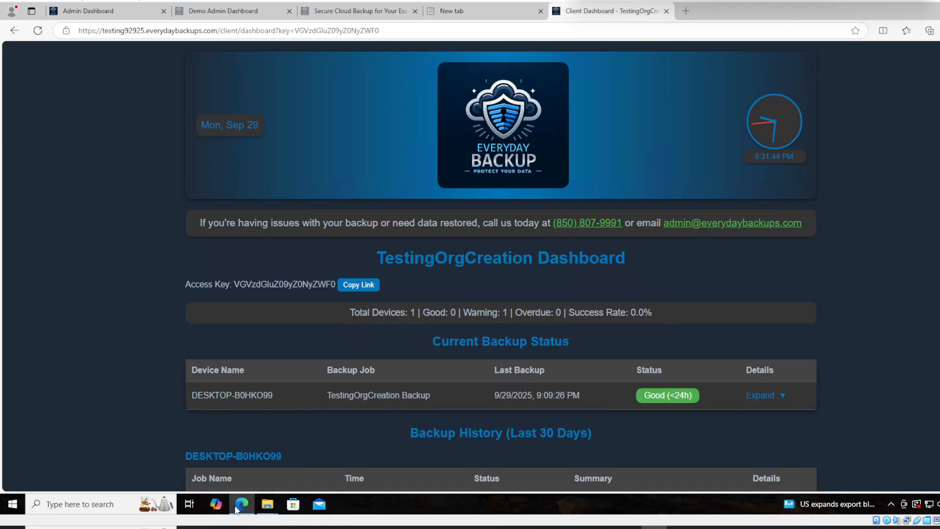
mouse_move(275, 509)
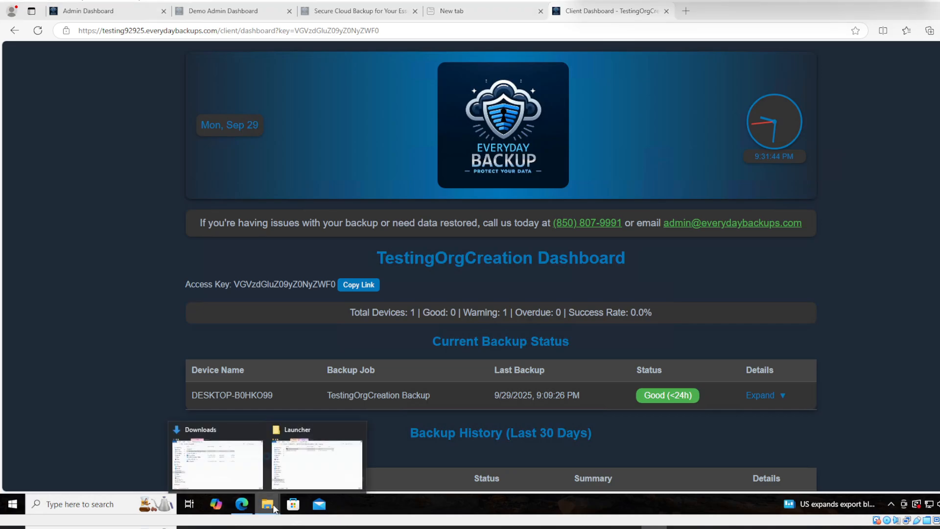
left_click(296, 472)
left_click(281, 374)
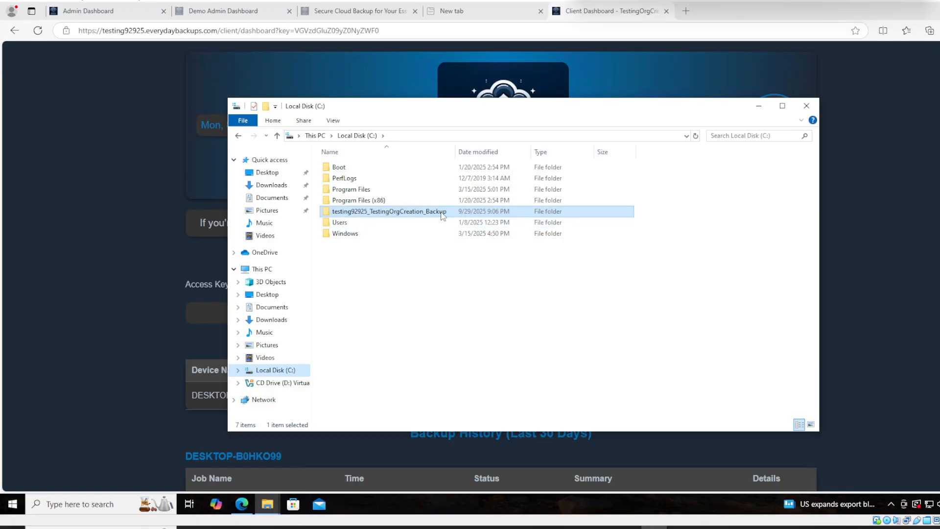
double_click(410, 216)
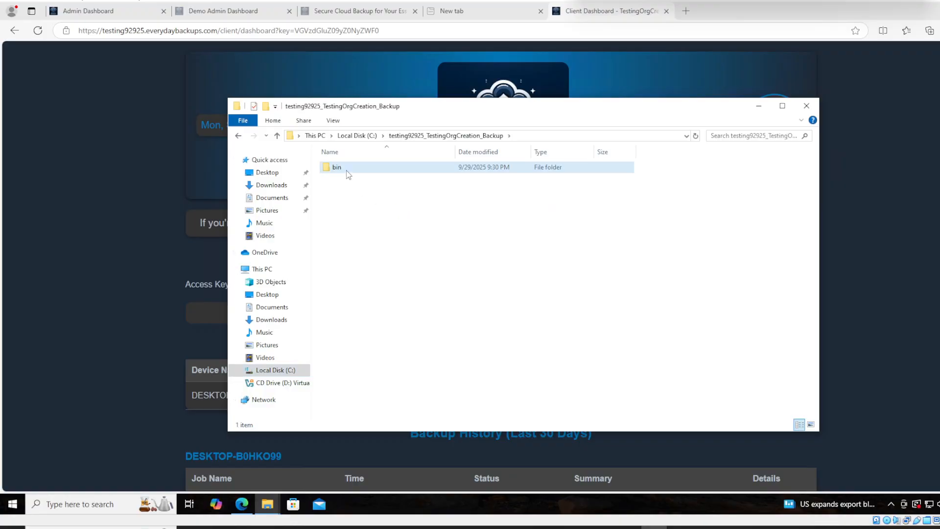
double_click(345, 171)
double_click(349, 178)
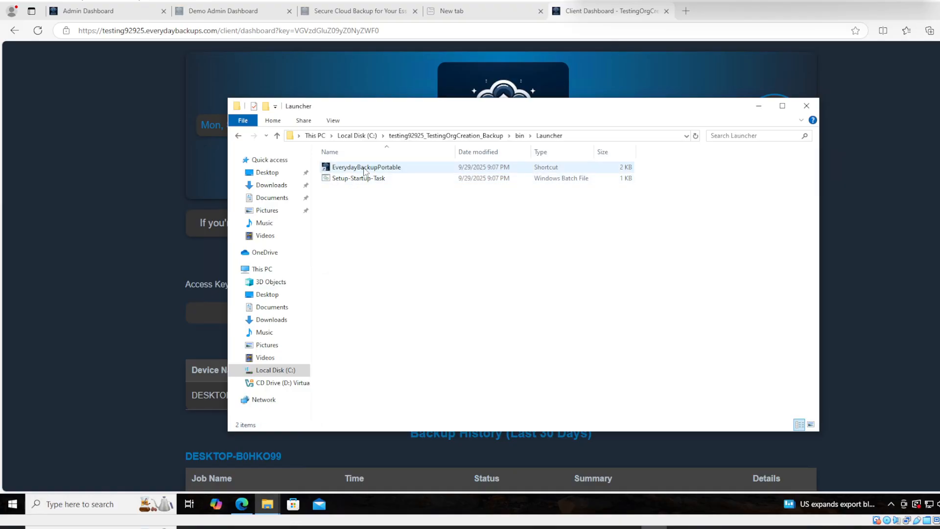
Launch EverydayBackupPortable despite the warning, reopen the client, and minimize File Explorer
double_click(364, 169)
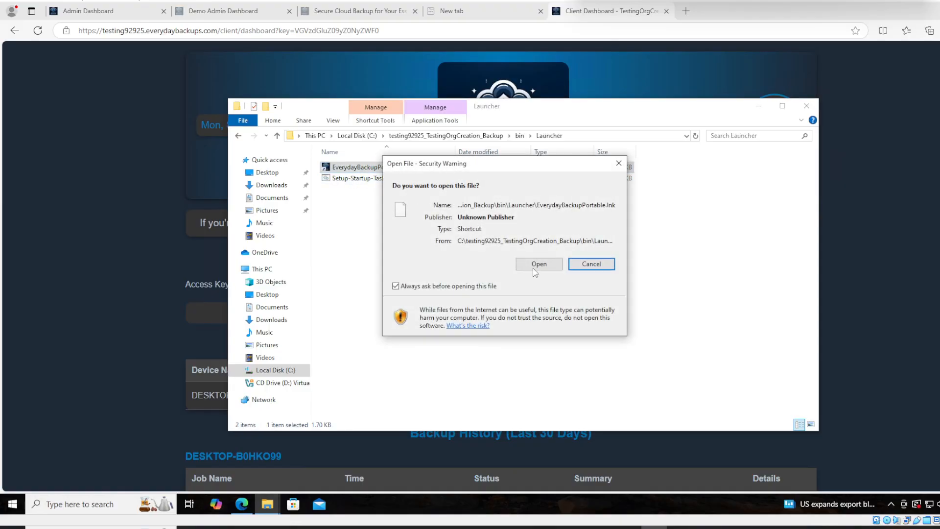
left_click(534, 267)
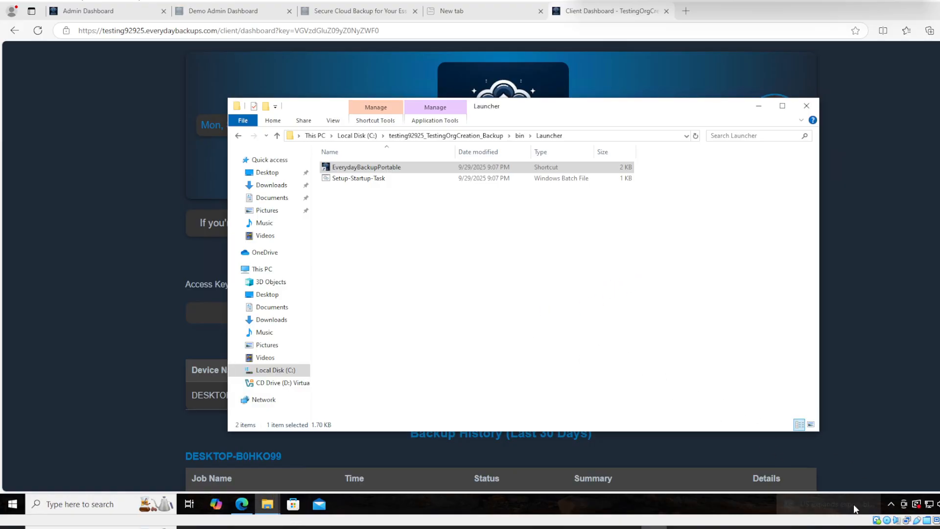
left_click(891, 504)
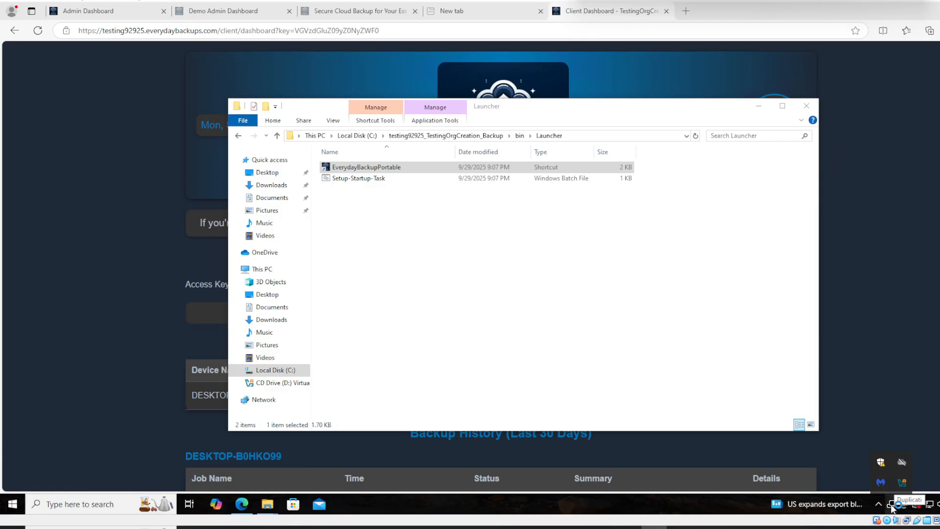
left_click(892, 506)
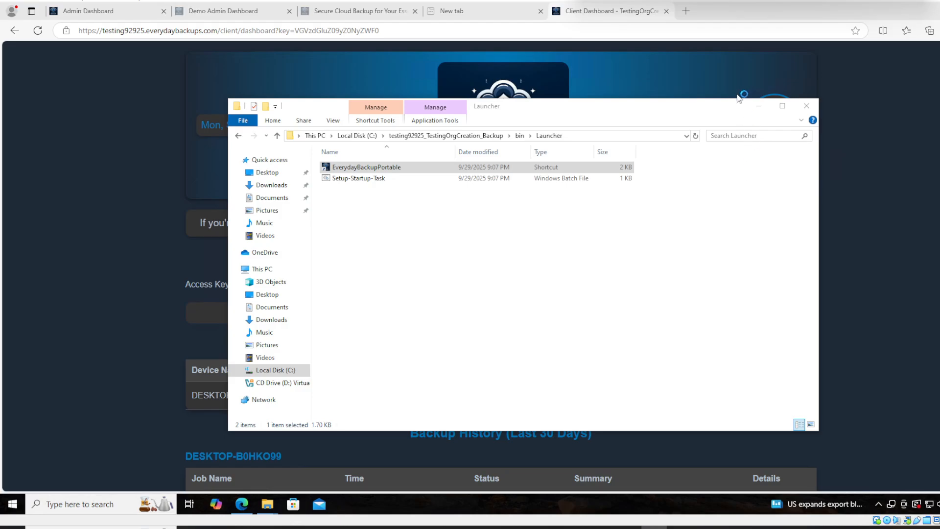
left_click(760, 107)
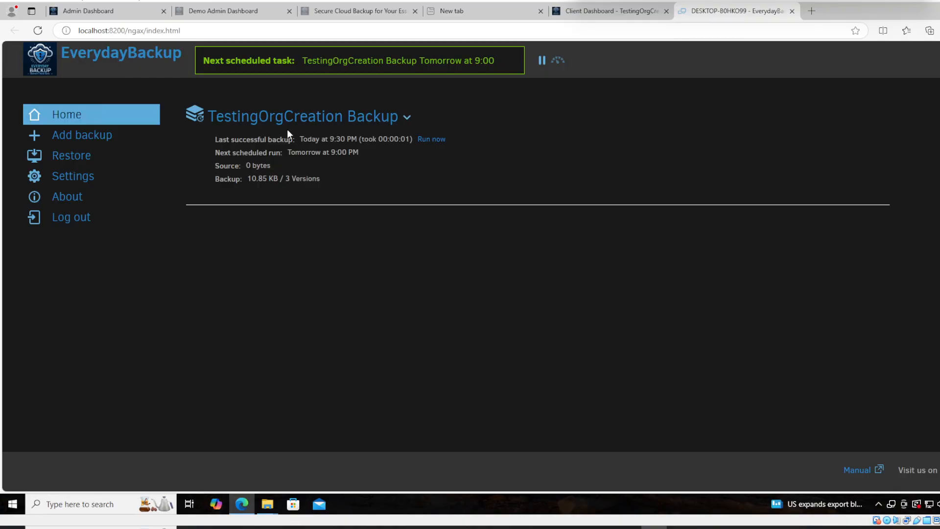
Switch to the Admin Dashboard and review TestingOrgCreation's Good (<24h) job with $45.00 revenue
left_click_drag(250, 140, 357, 140)
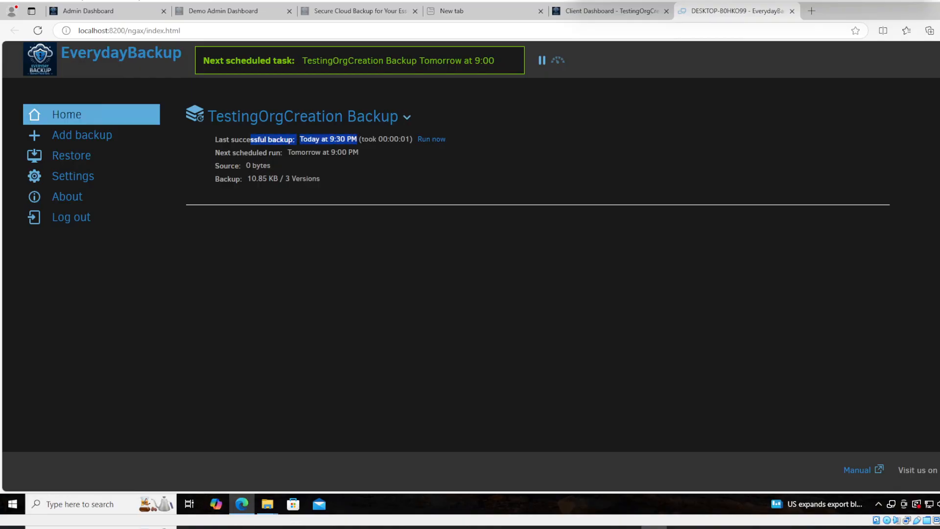
left_click(426, 171)
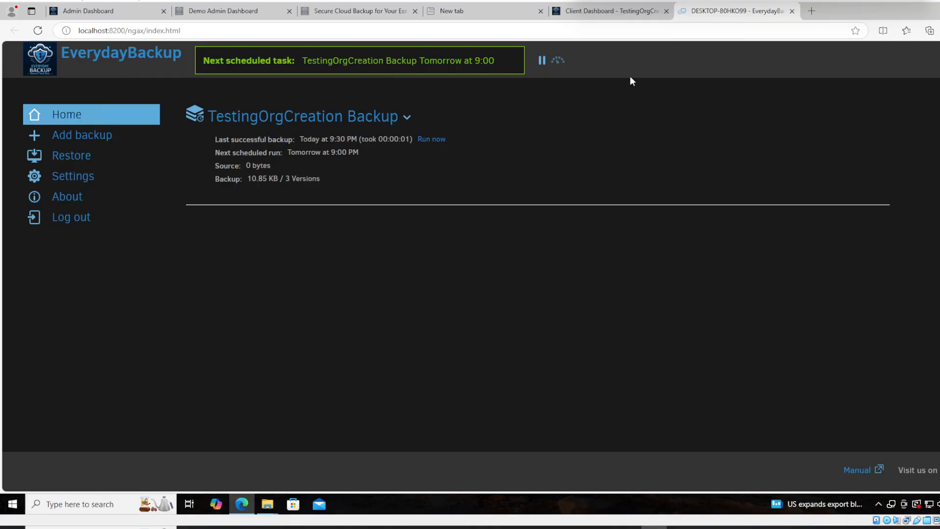
left_click(113, 16)
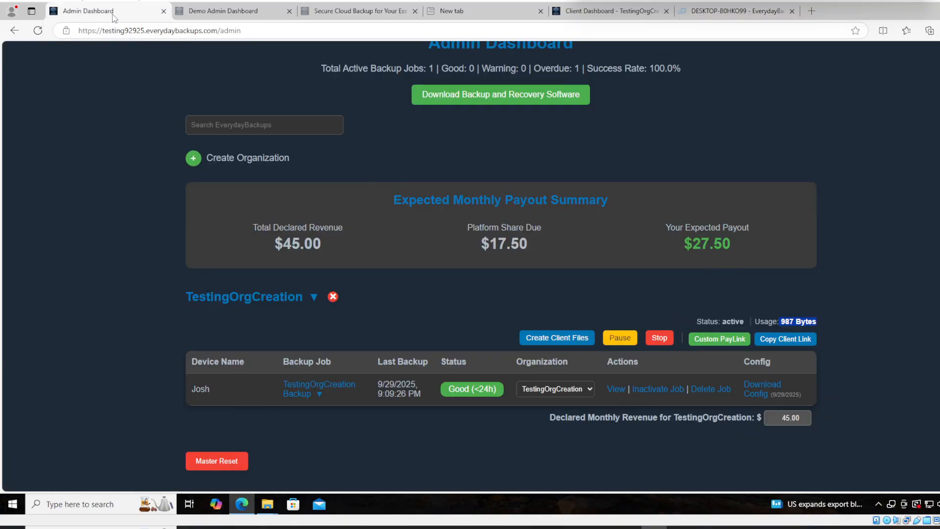
scroll(178, 287, "up", 4)
scroll(170, 277, "down", 3)
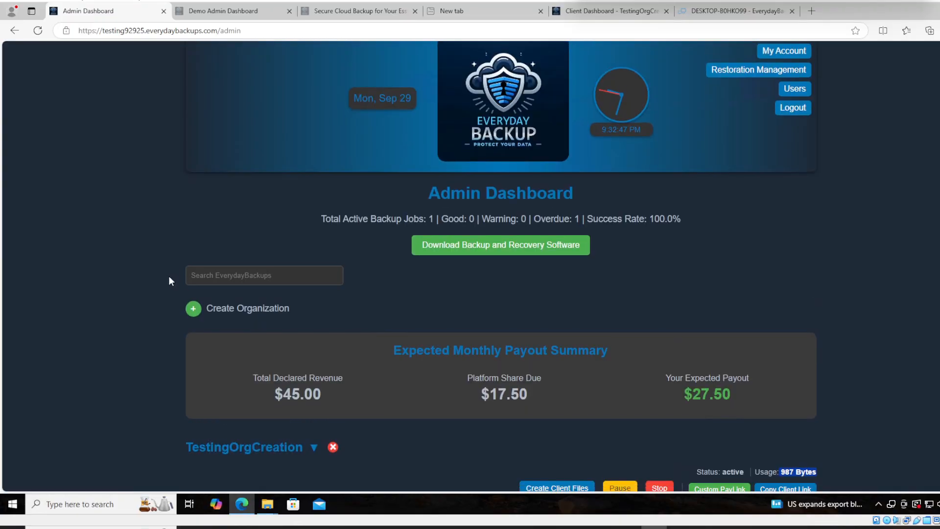
scroll(169, 277, "up", 4)
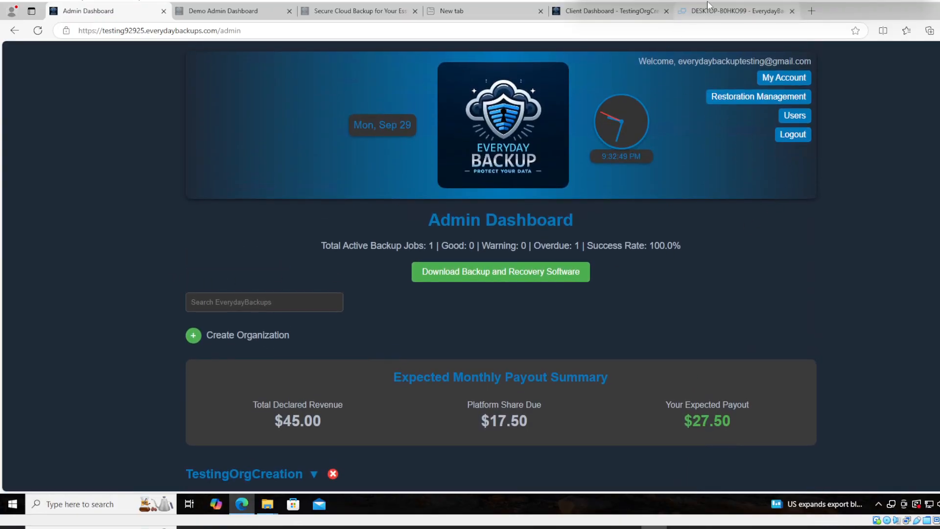
scroll(667, 325, "down", 2)
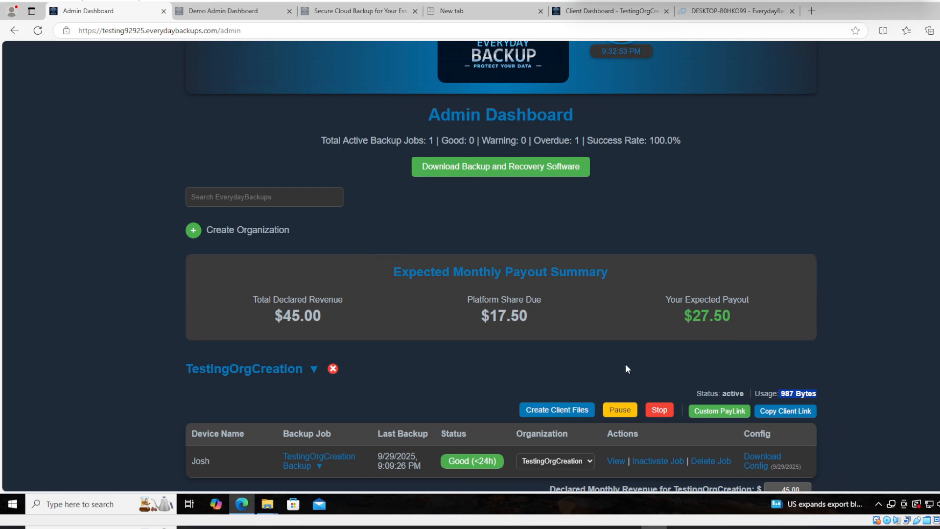
scroll(715, 321, "up", 2)
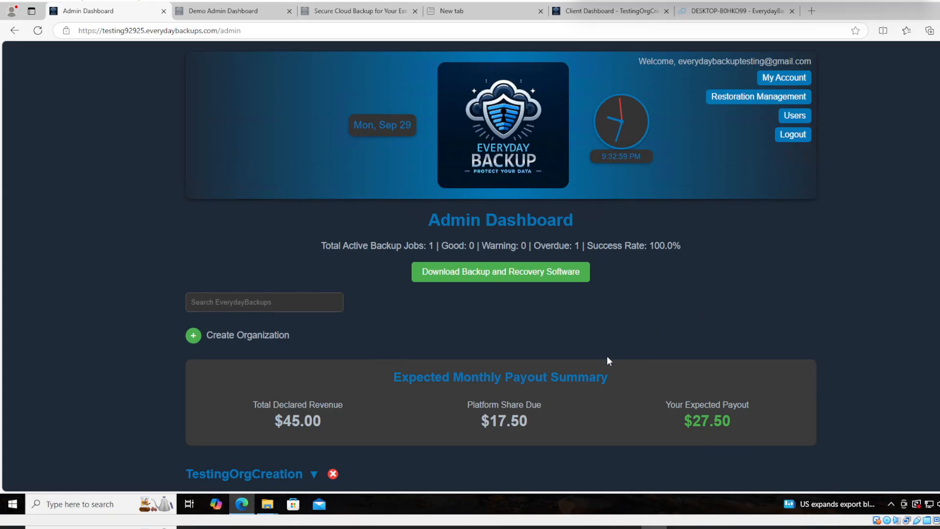
scroll(607, 361, "down", 3)
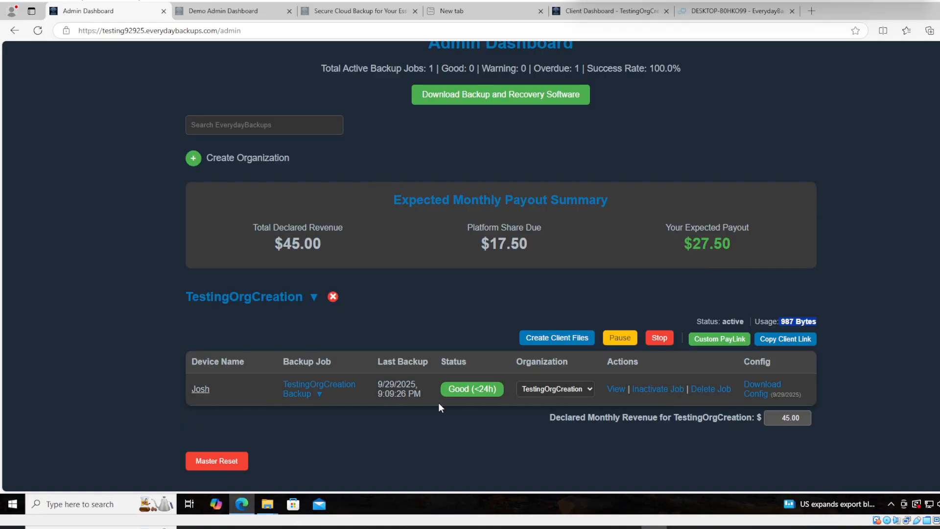
scroll(619, 442, "up", 3)
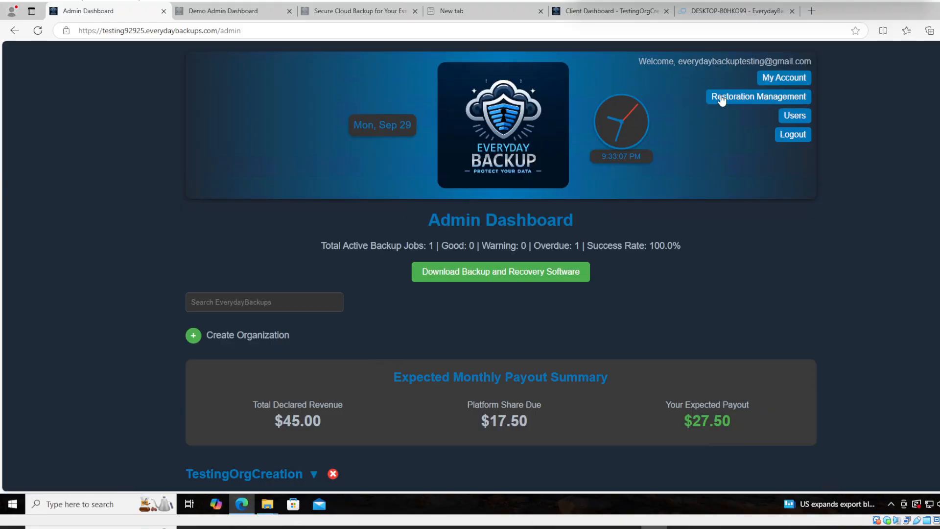
In Restoration Management, pick config date 9/29/2025, 9:30:11 PM for TestingOrgCreation Backup
left_click(739, 99)
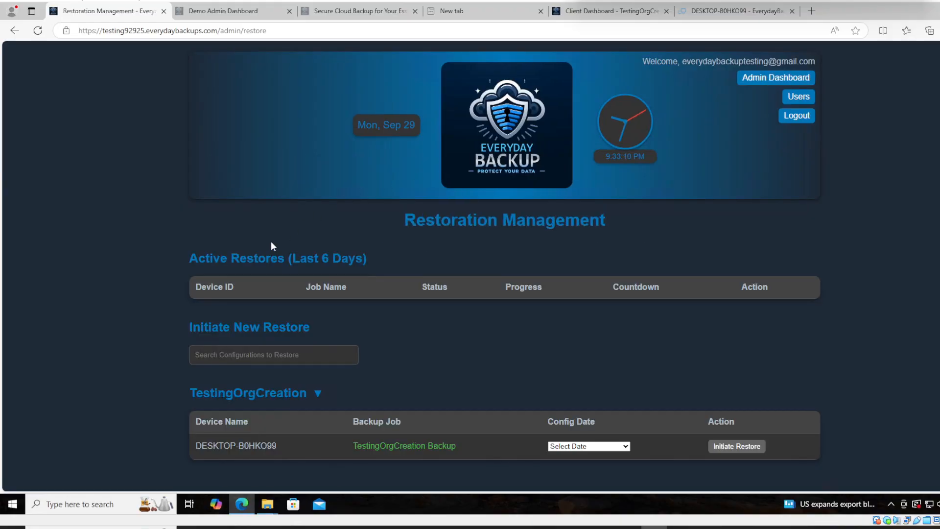
left_click(569, 447)
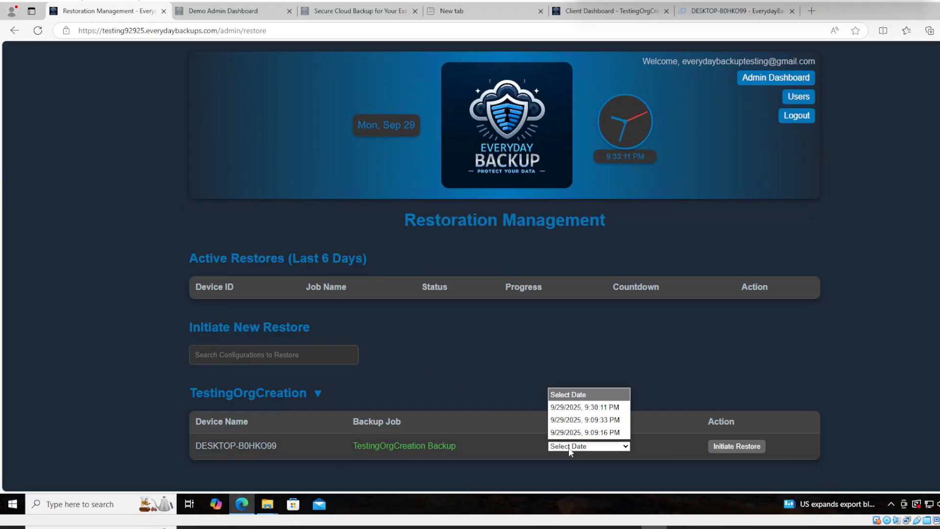
left_click(588, 405)
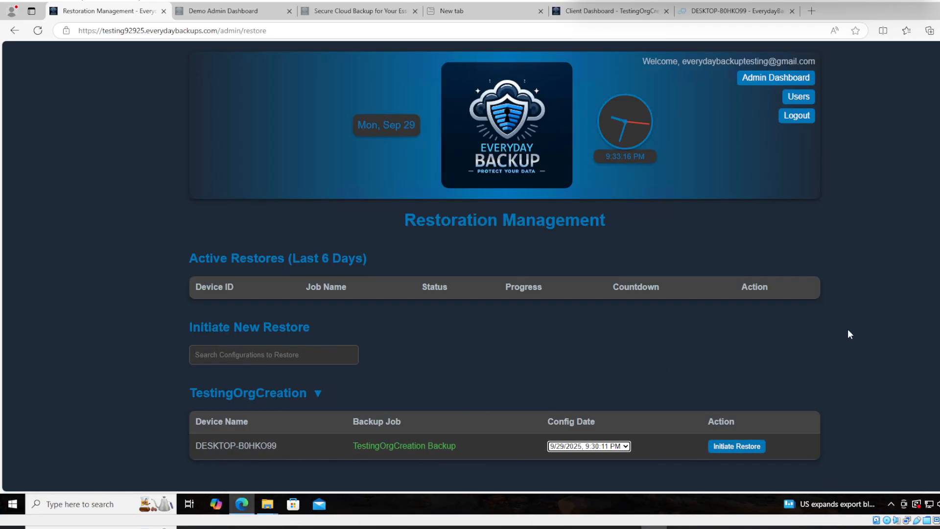
left_click(569, 336)
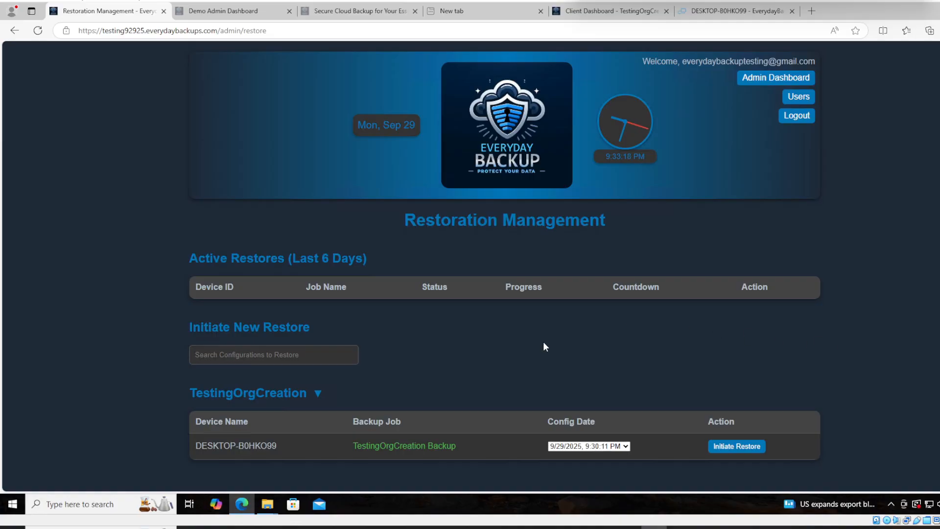